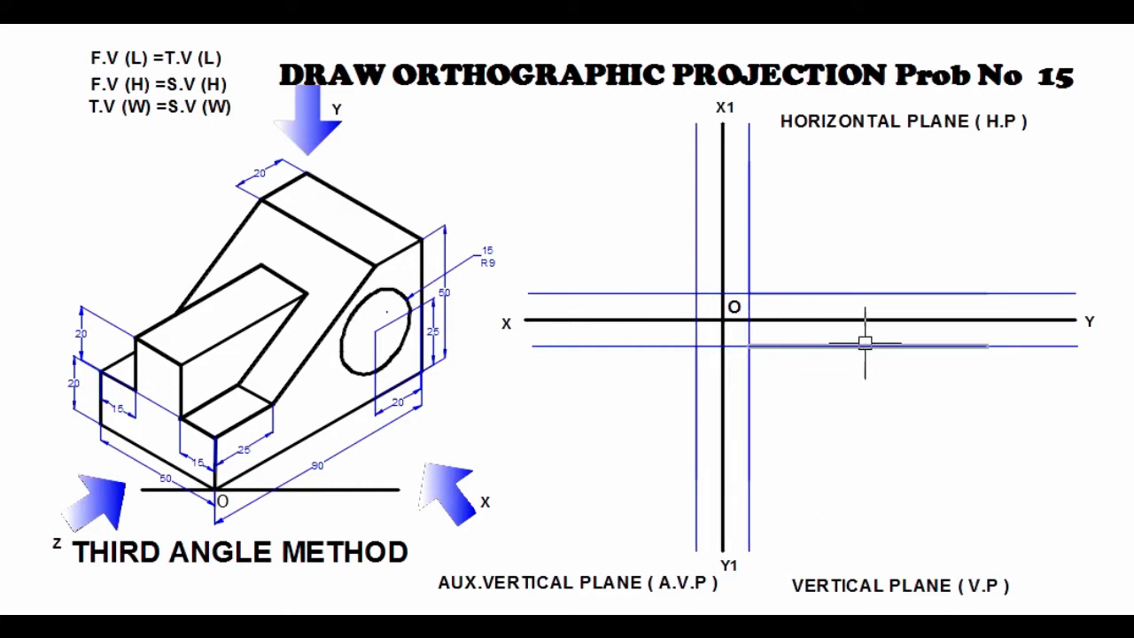
- Select the construction lines below the X–Y line to check their lengths, then deselect them
click(979, 344)
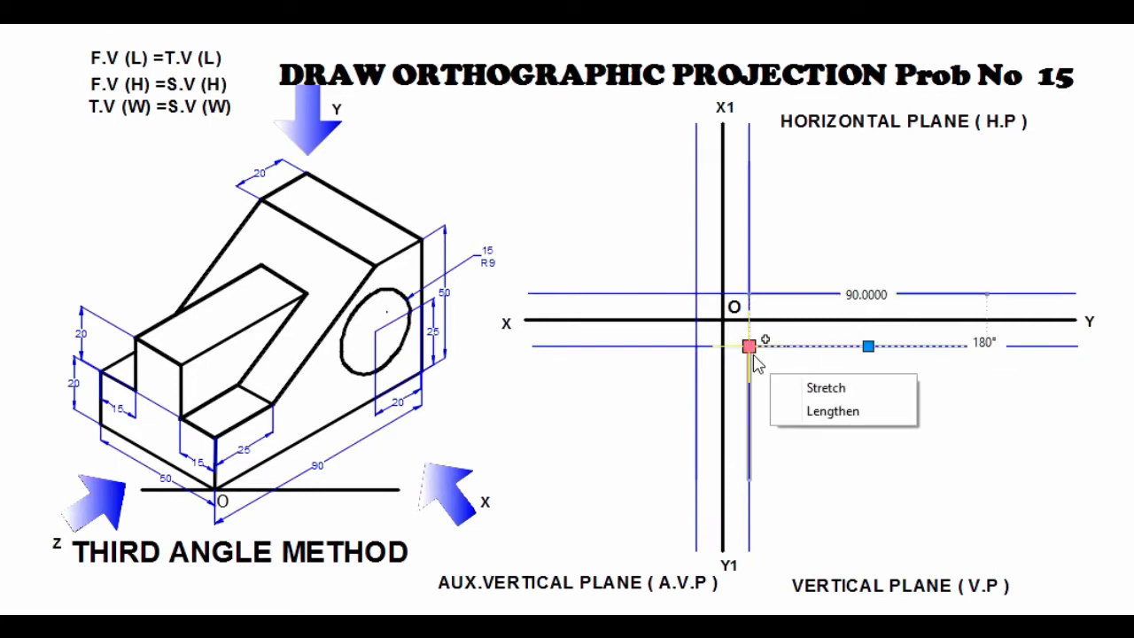
click(748, 477)
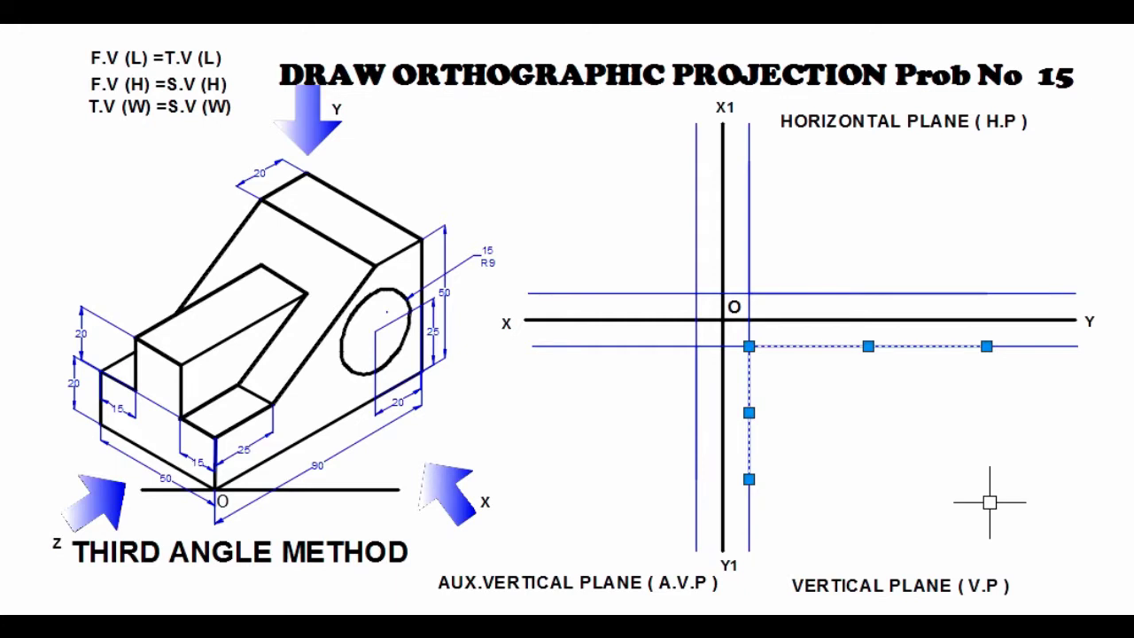
key(Escape)
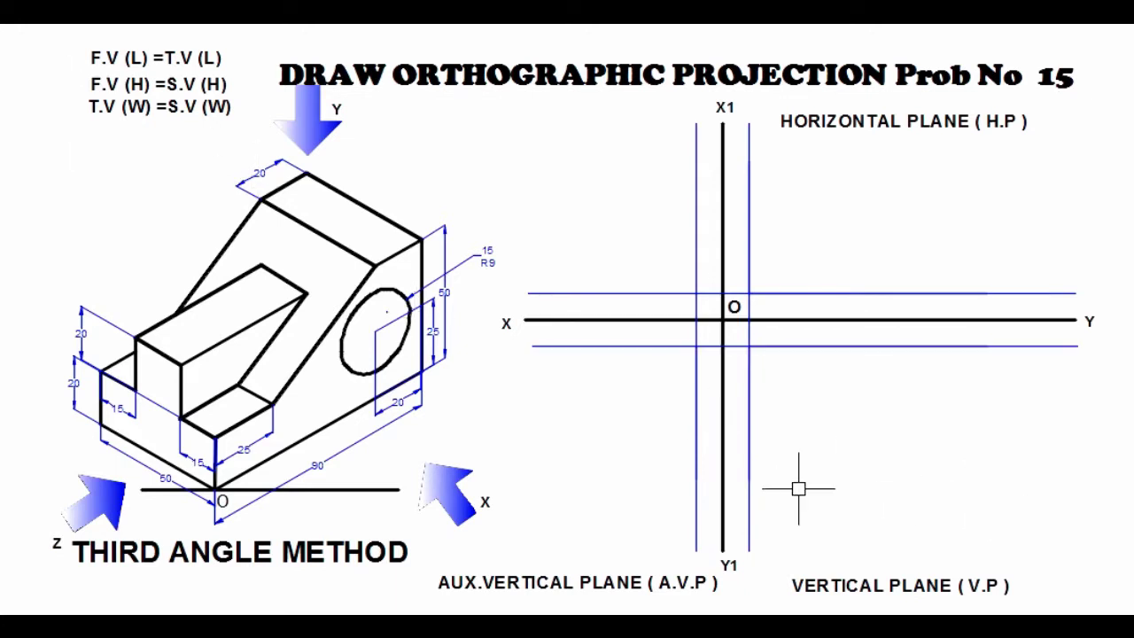
- Start copying the 90-unit line under X–Y with CO, using its left end as base point
click(801, 347)
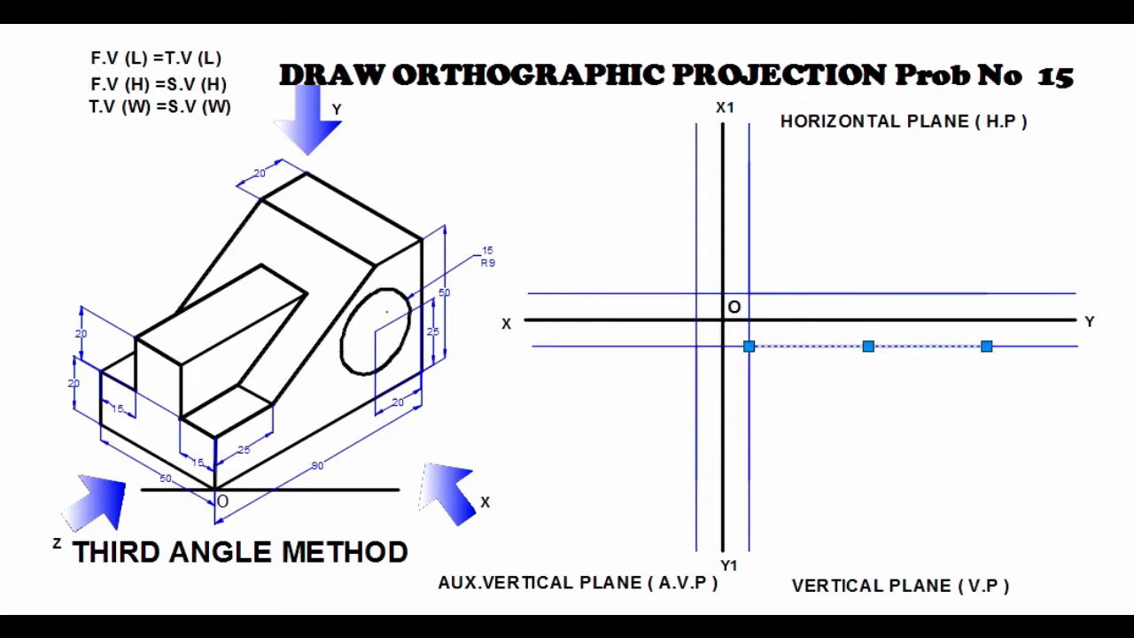
text(co)
key(space)
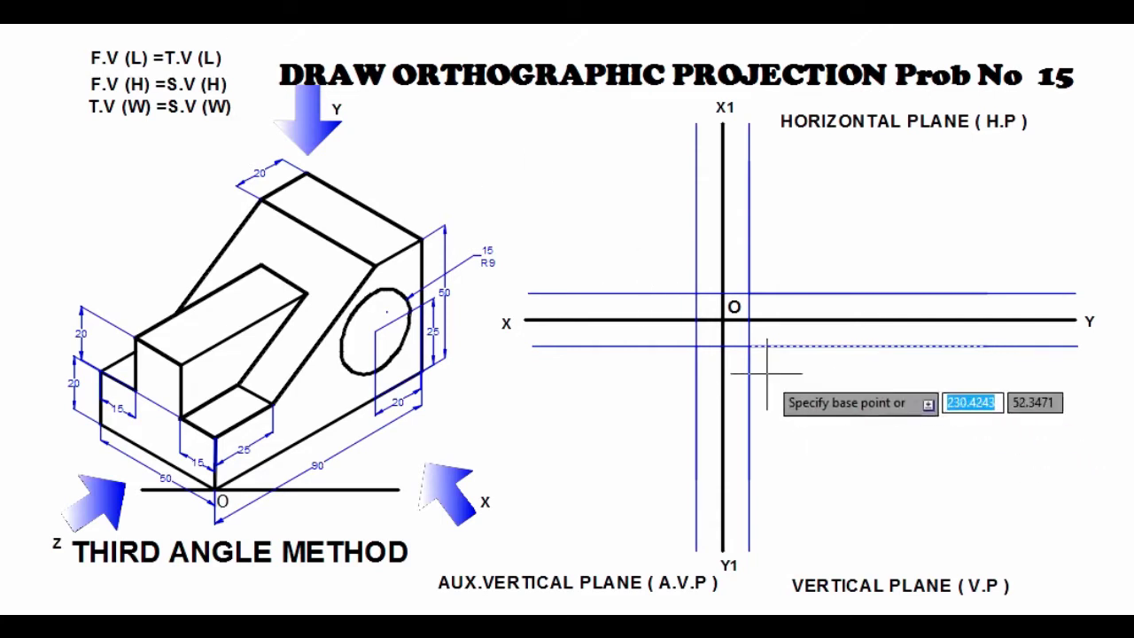
click(749, 347)
- Place the copy 50 units below, and move the left vertical edge to the outline's right end
click(749, 479)
key(Escape)
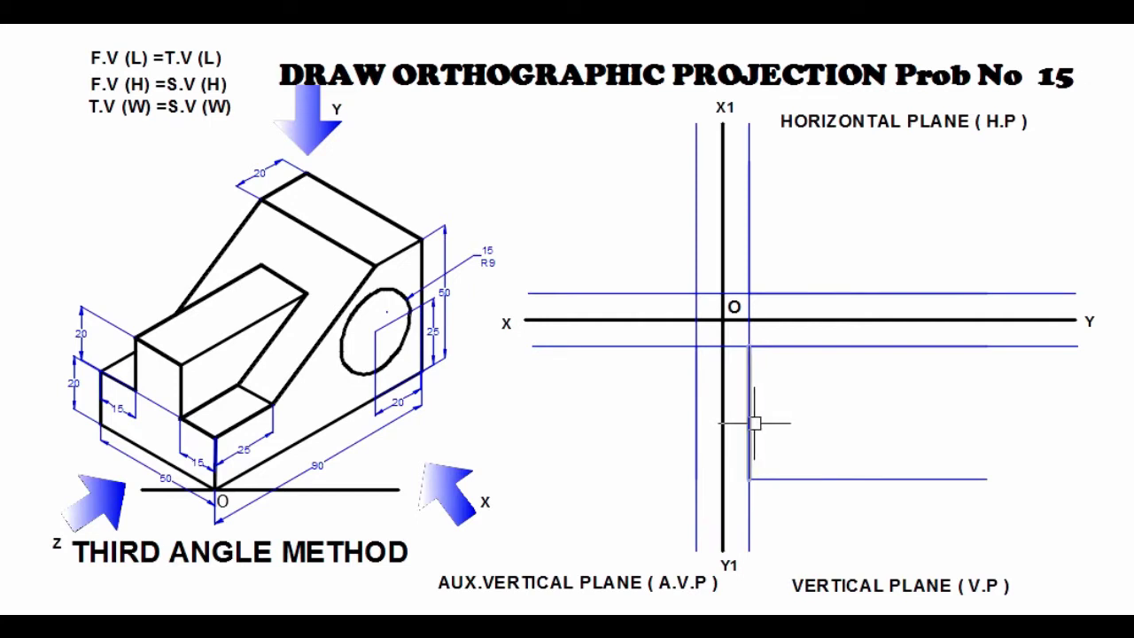
click(749, 424)
text(m)
key(Return)
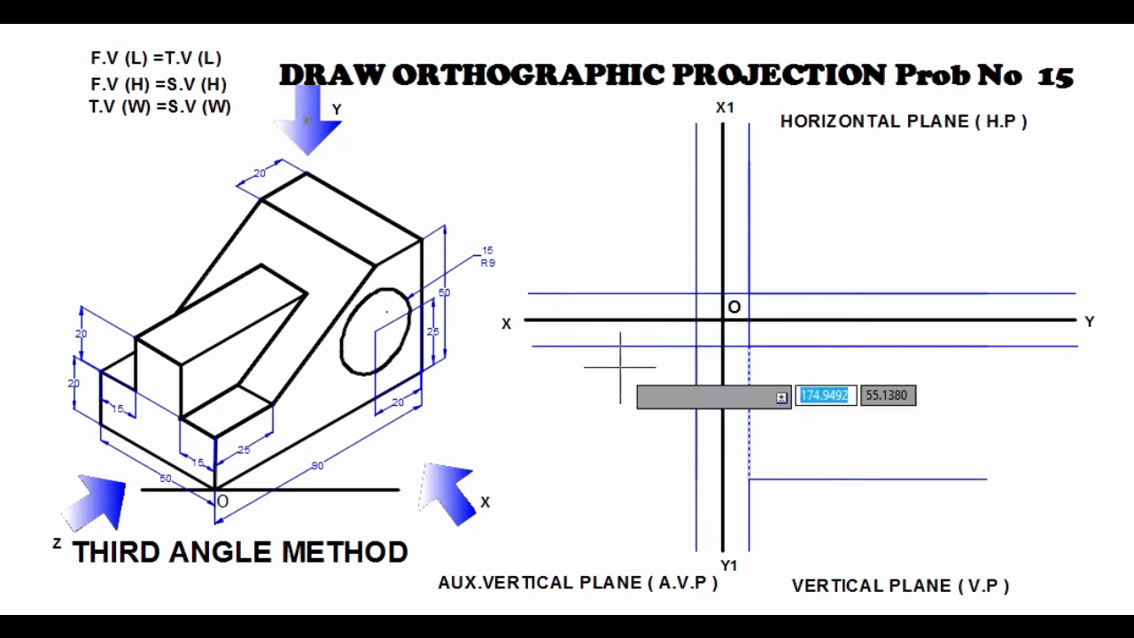
click(750, 345)
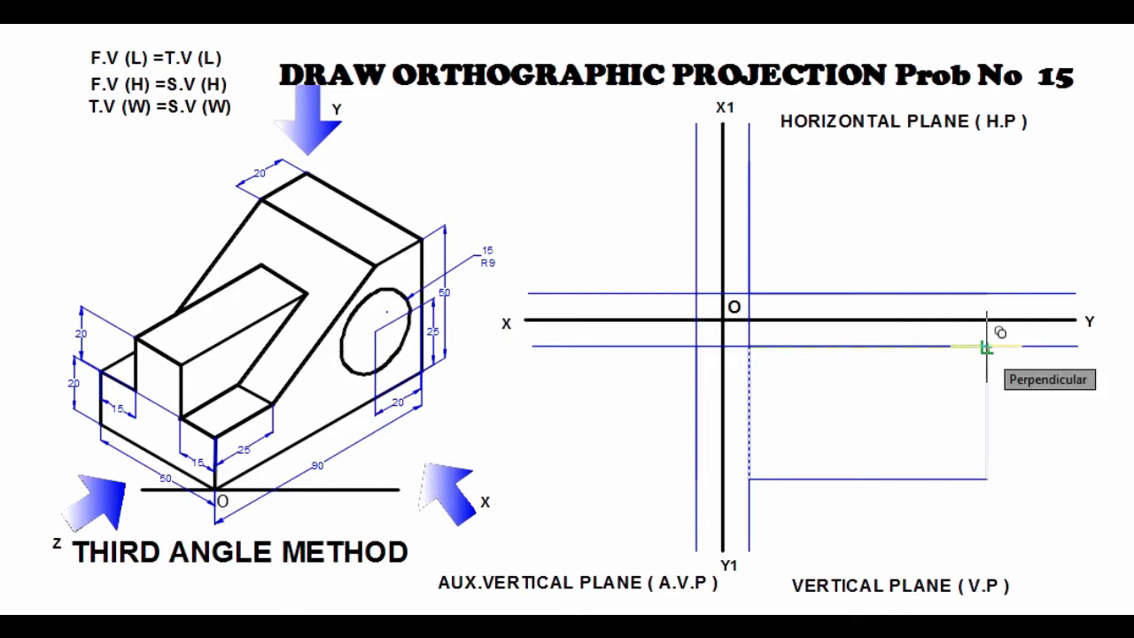
click(988, 346)
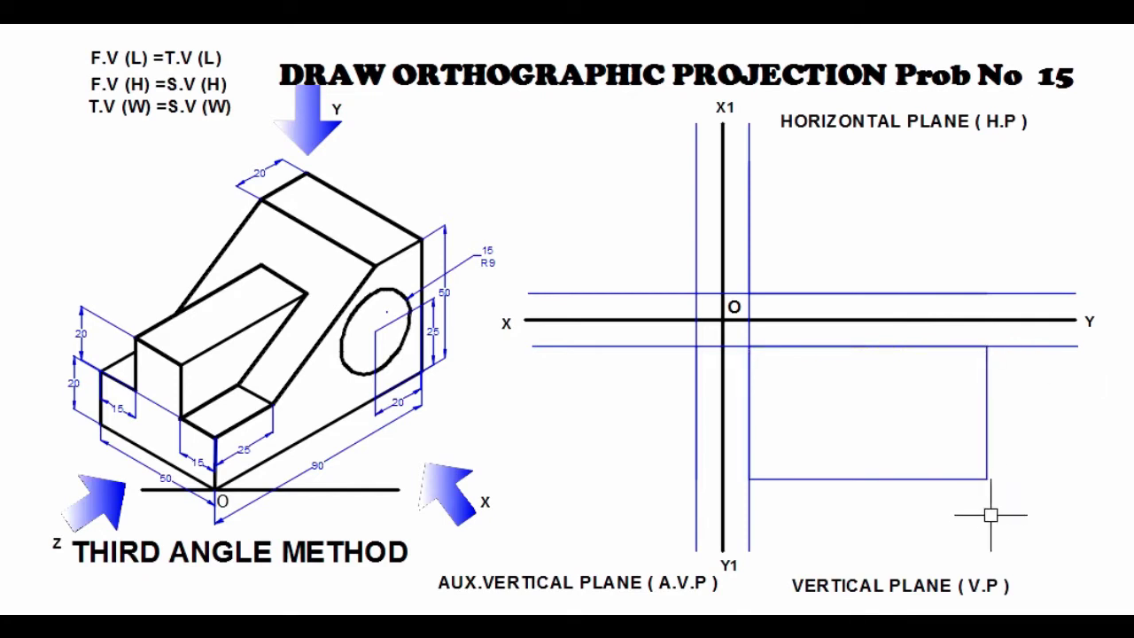
- Select all four edges of the 90 by 50 front-view rectangle to verify it
click(856, 346)
click(749, 416)
click(865, 478)
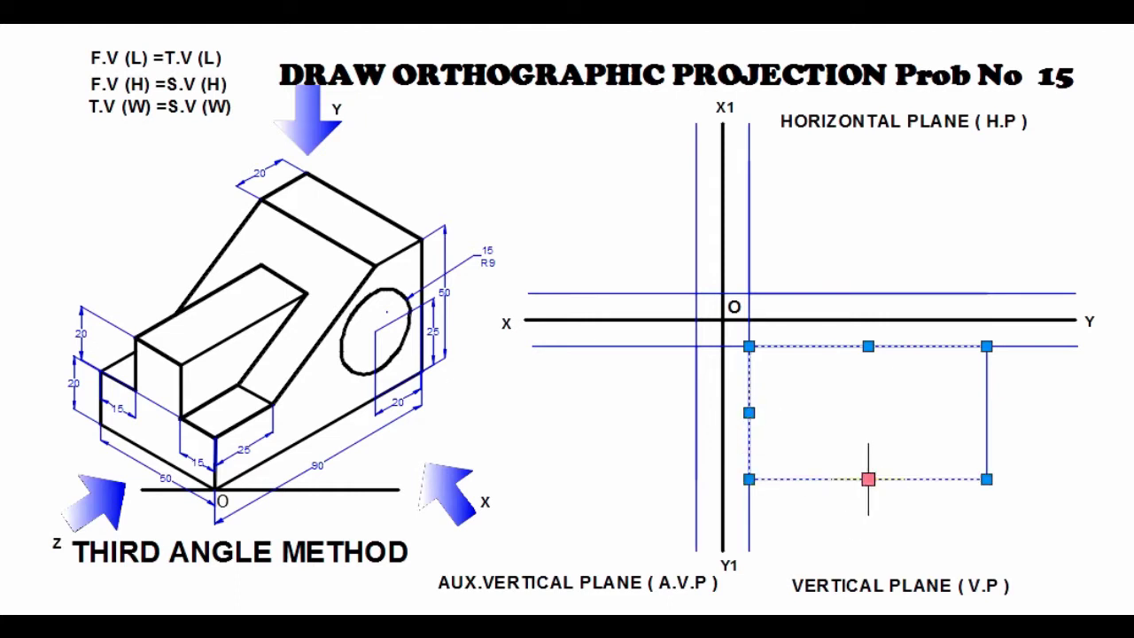
click(990, 410)
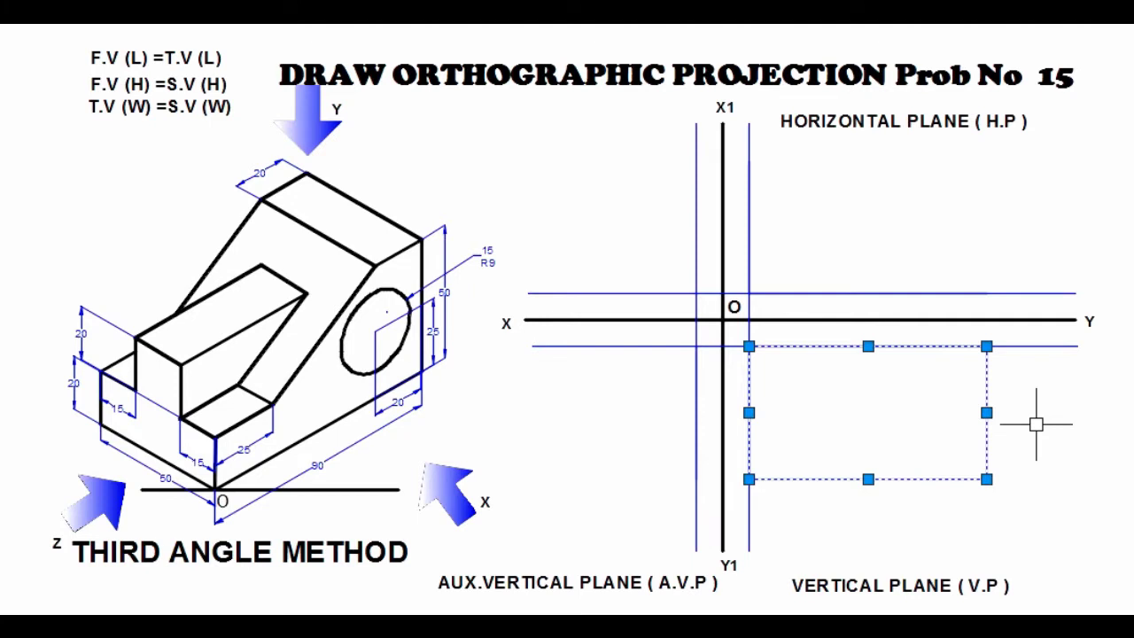
key(Escape)
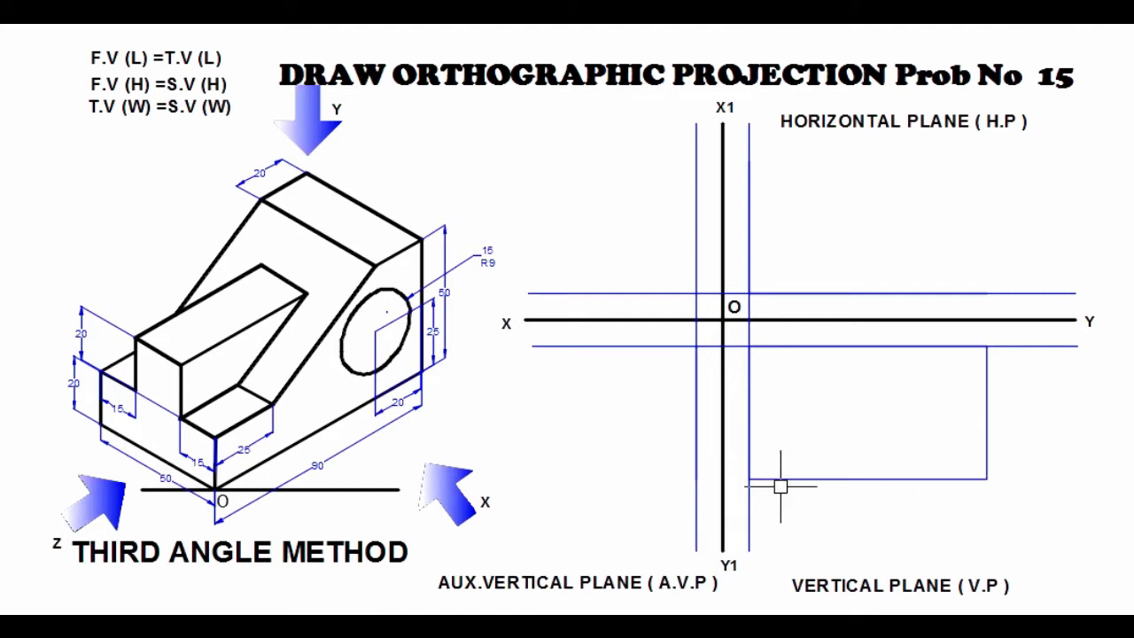
- Draw a vertical line up from the upper construction line, in line with the front view's left side
click(939, 479)
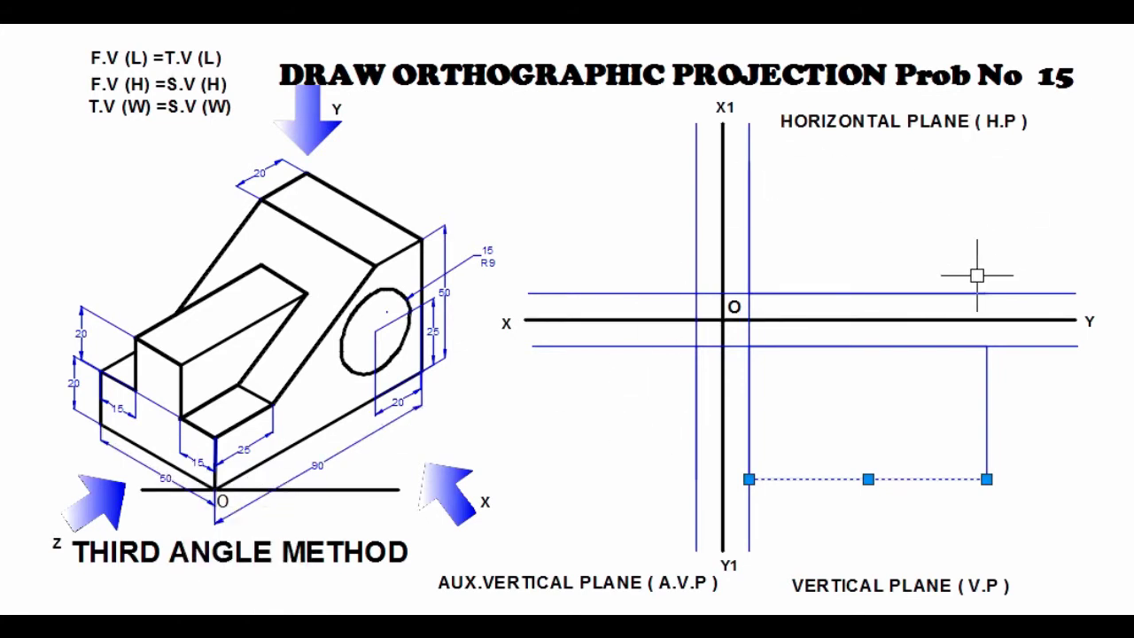
key(Escape)
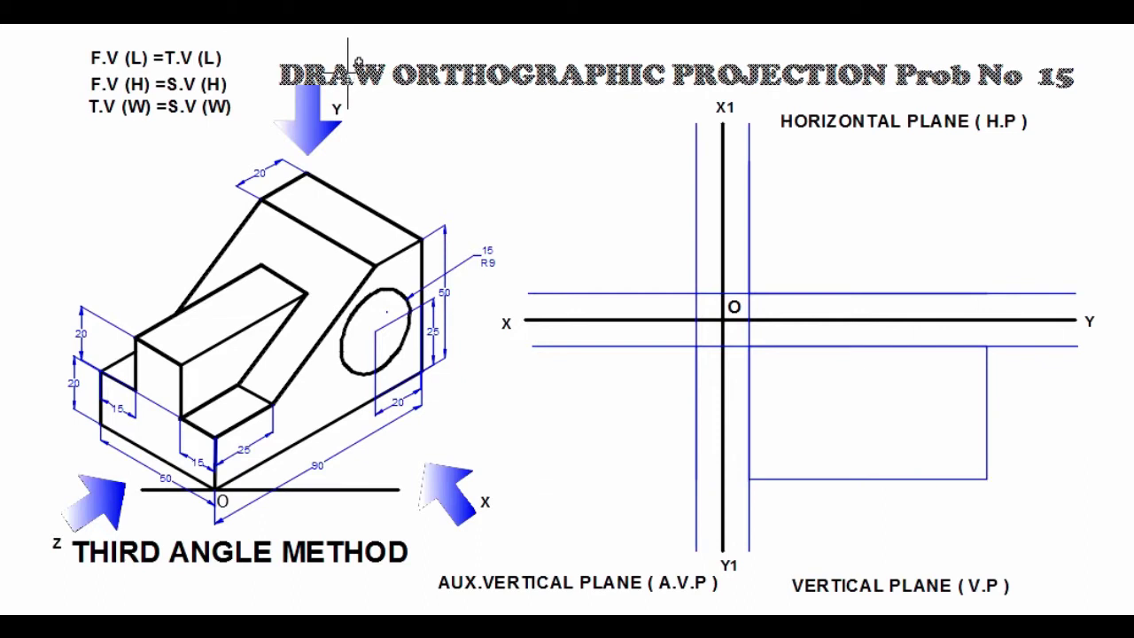
text(l)
key(Return)
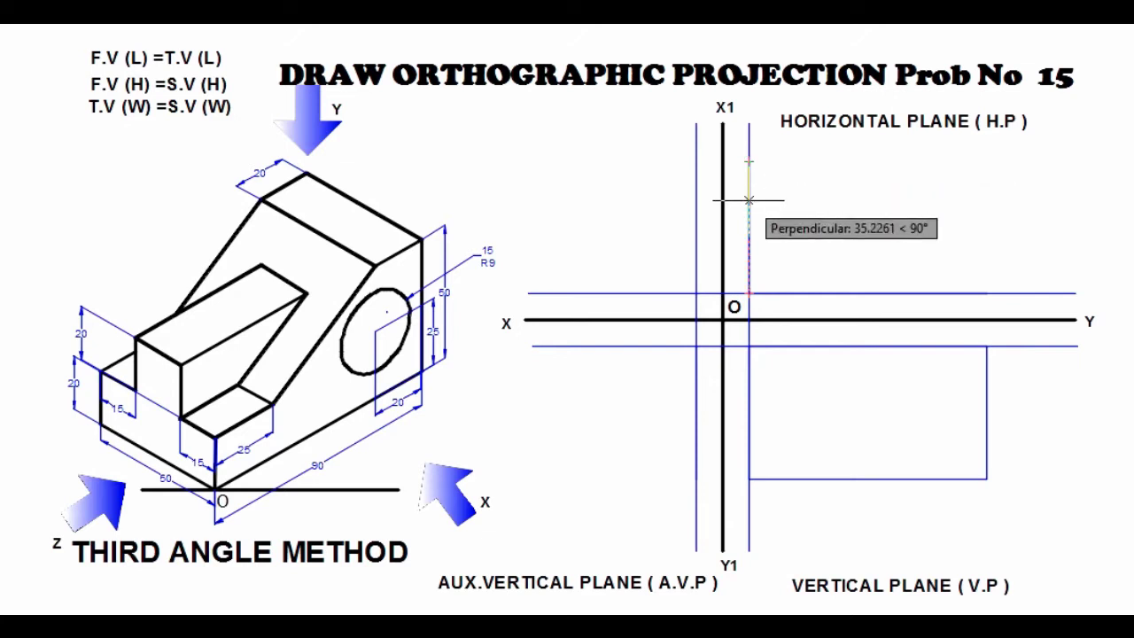
click(749, 200)
key(Return)
click(747, 208)
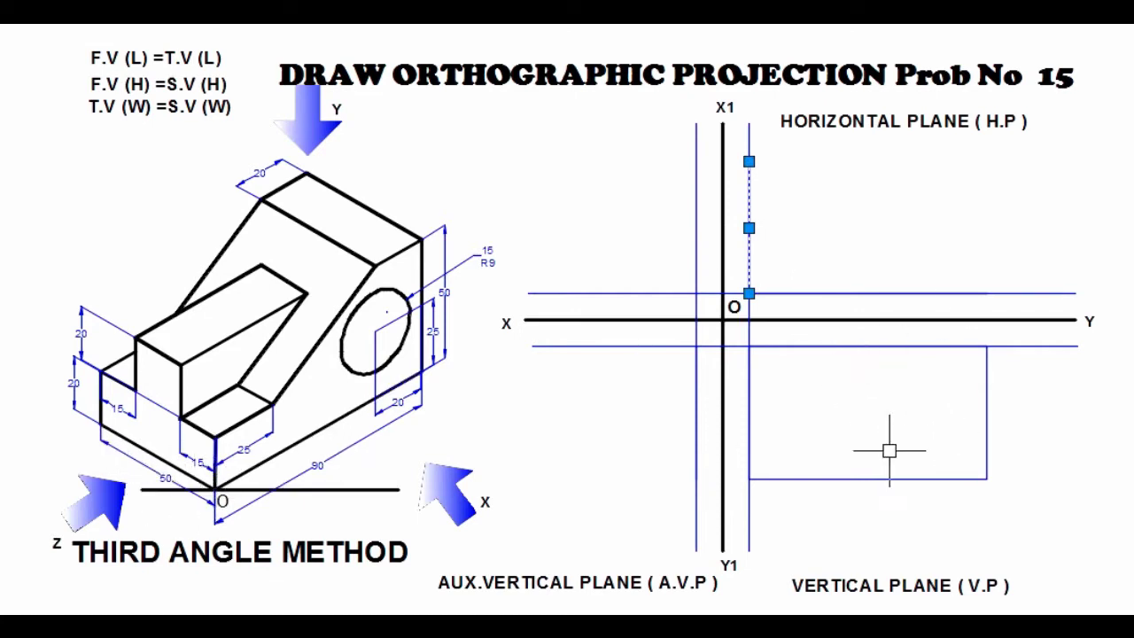
click(868, 481)
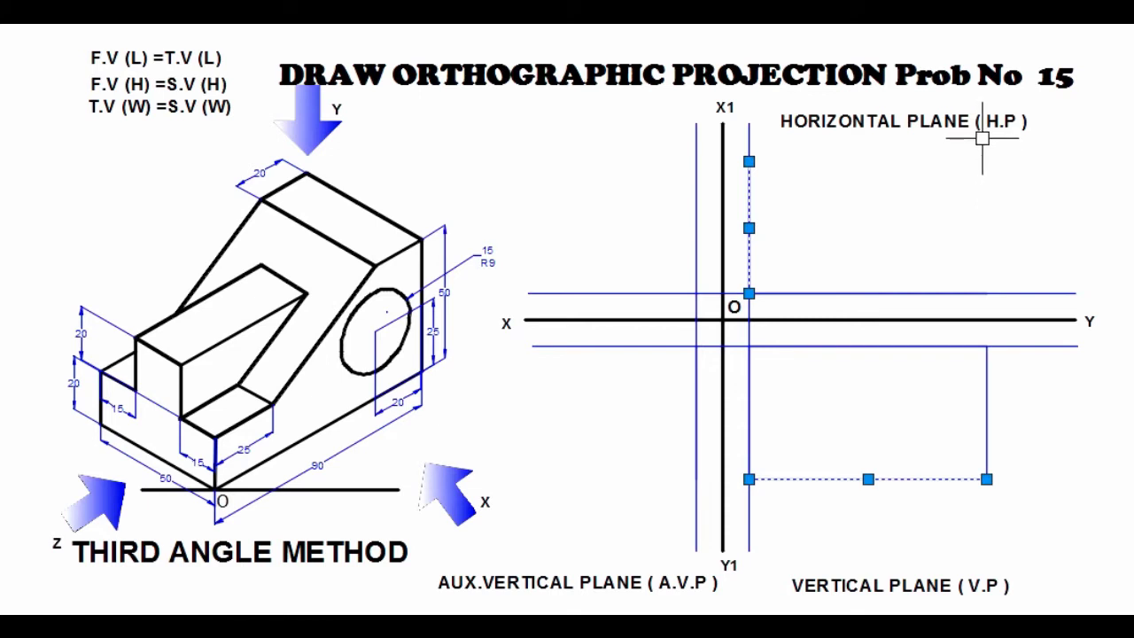
key(Escape)
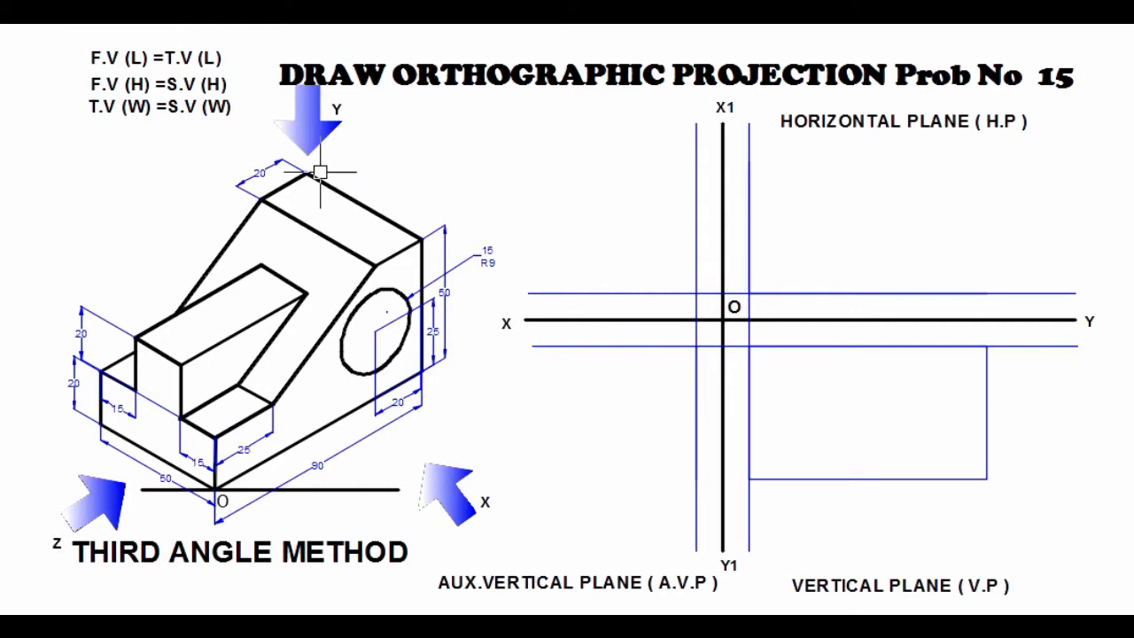
- Draw the top view's right edge 50 units up from the upper construction line
text(l)
key(Return)
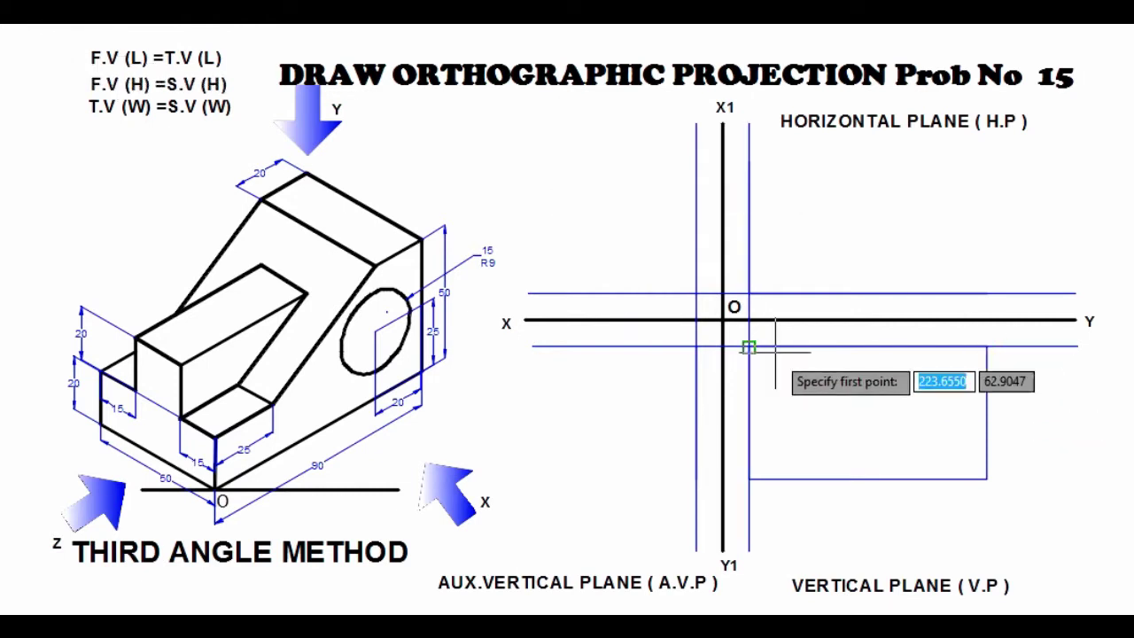
click(988, 346)
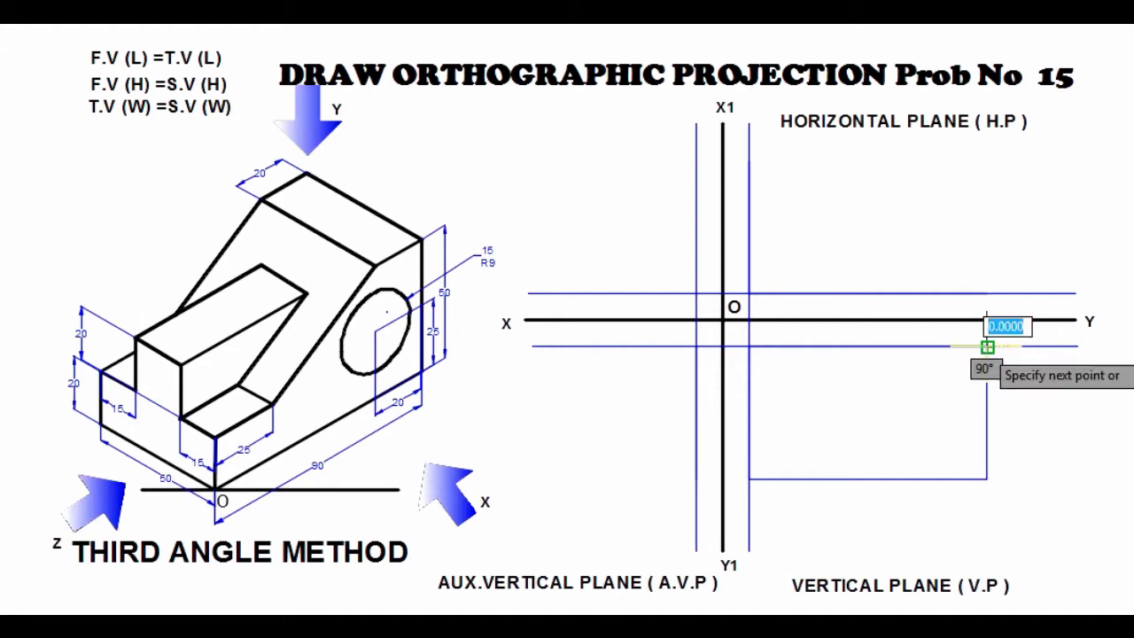
click(988, 293)
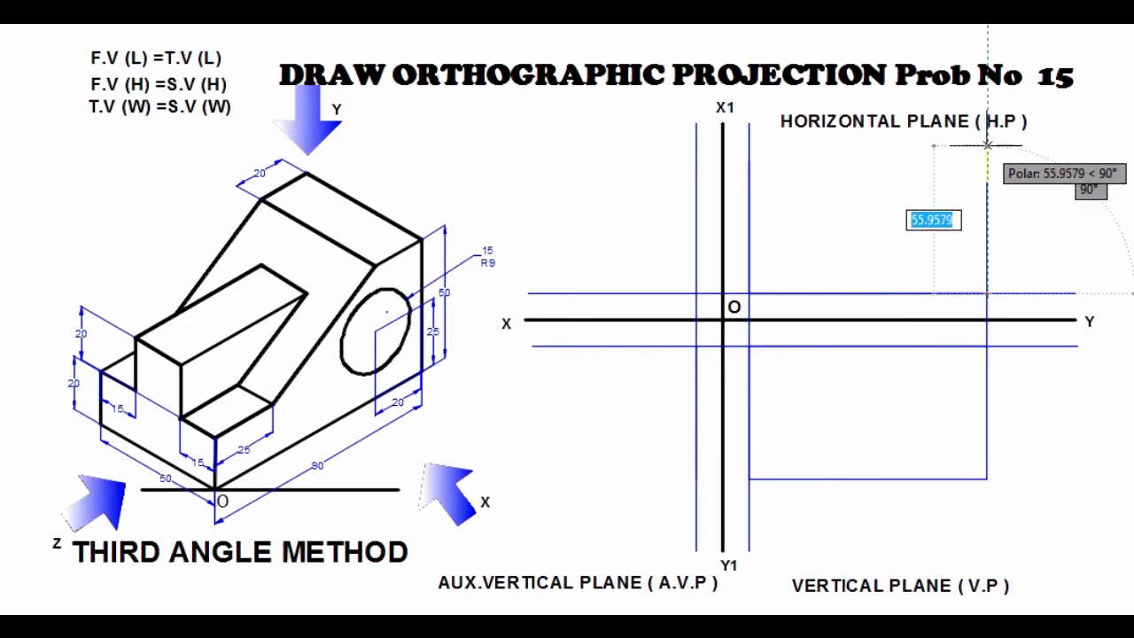
text(5)
key(Return)
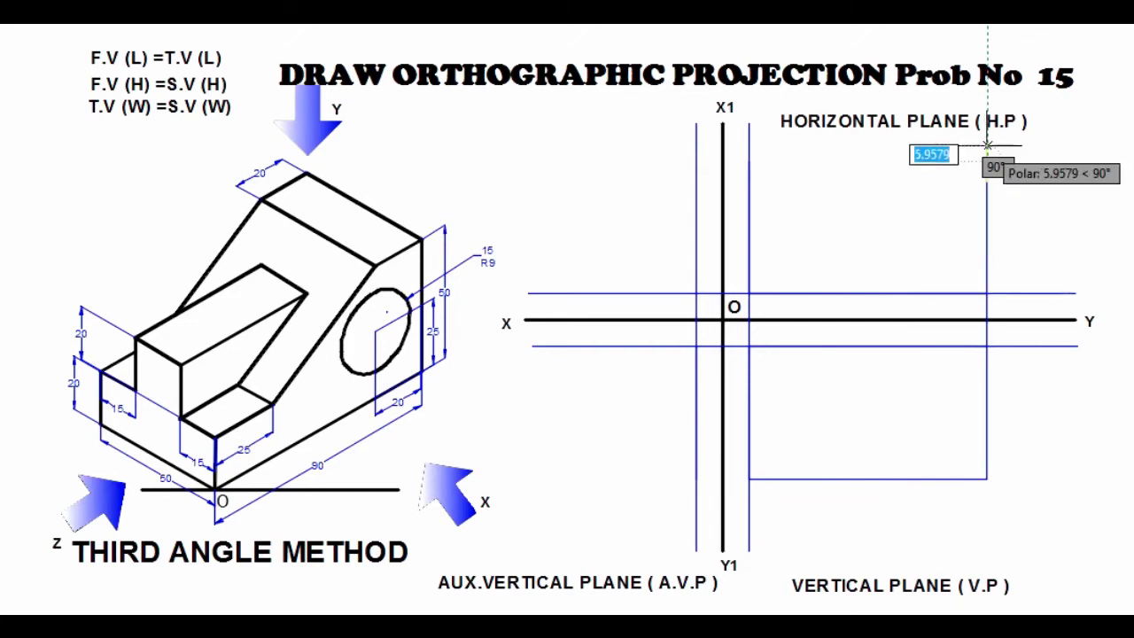
key(Return)
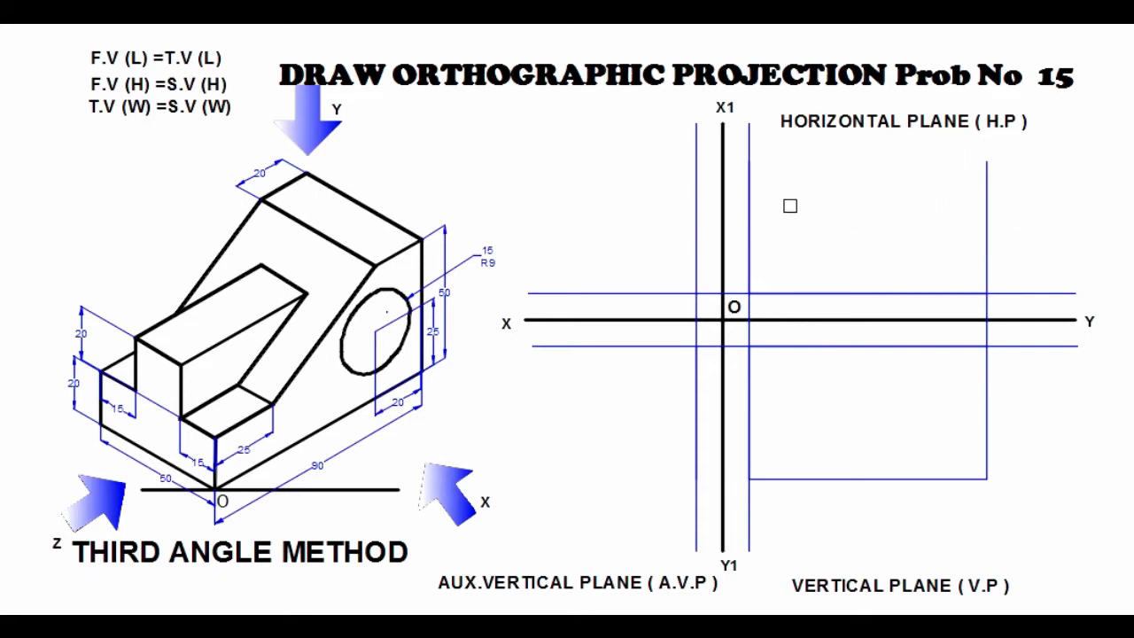
click(750, 221)
click(987, 226)
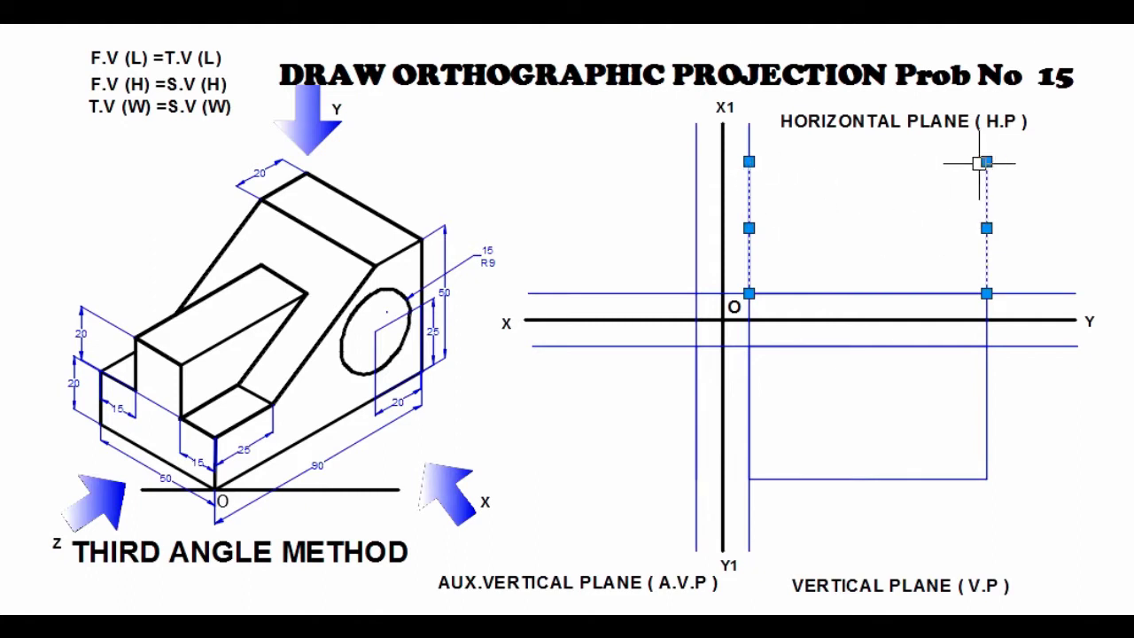
key(Escape)
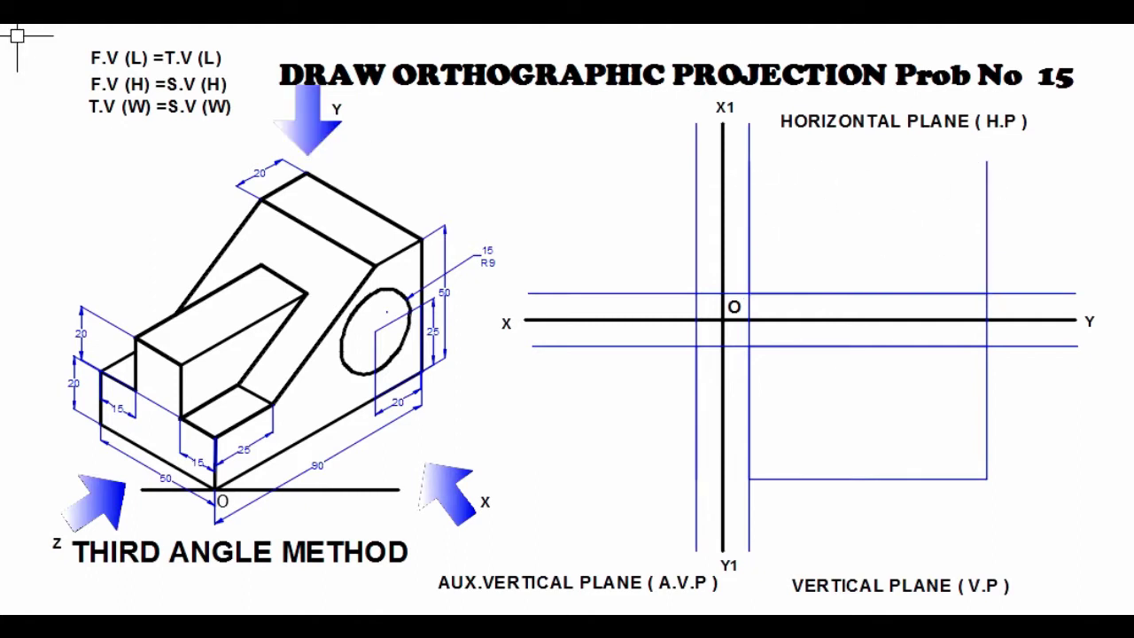
- Join the two edges' top ends with a top edge, closing the top-view rectangle
key(l)
key(Return)
click(748, 162)
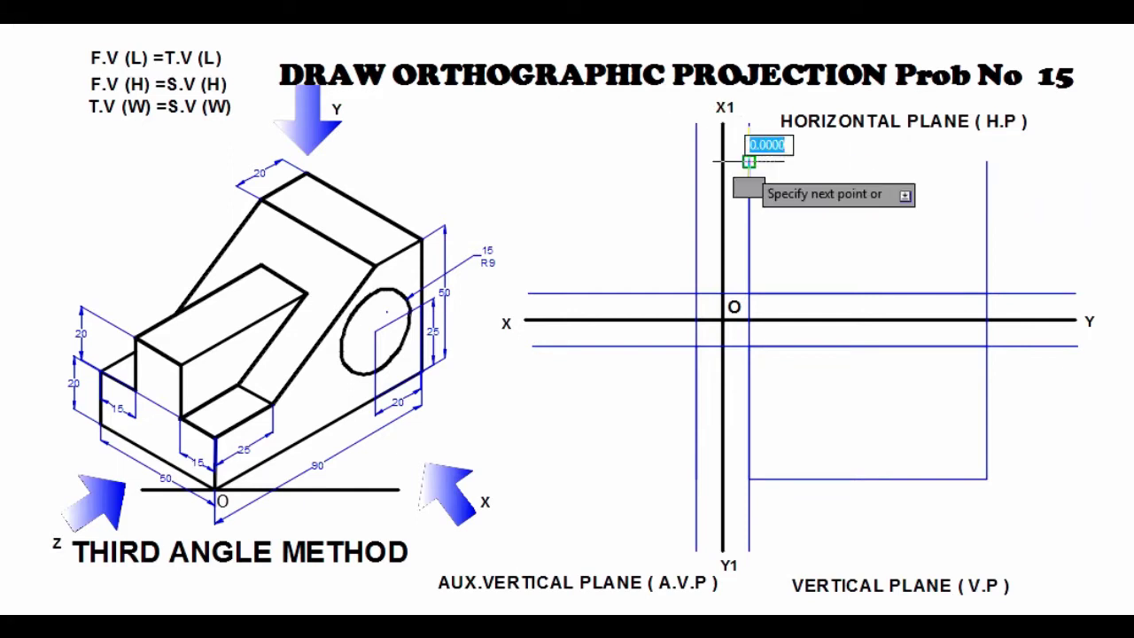
click(987, 161)
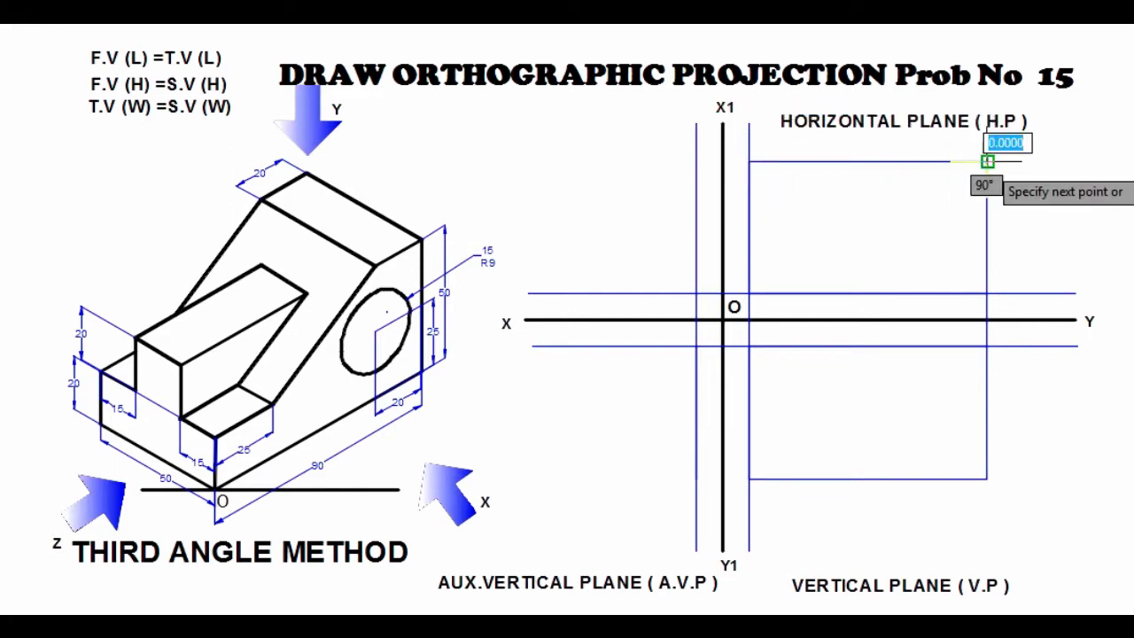
key(Return)
click(921, 161)
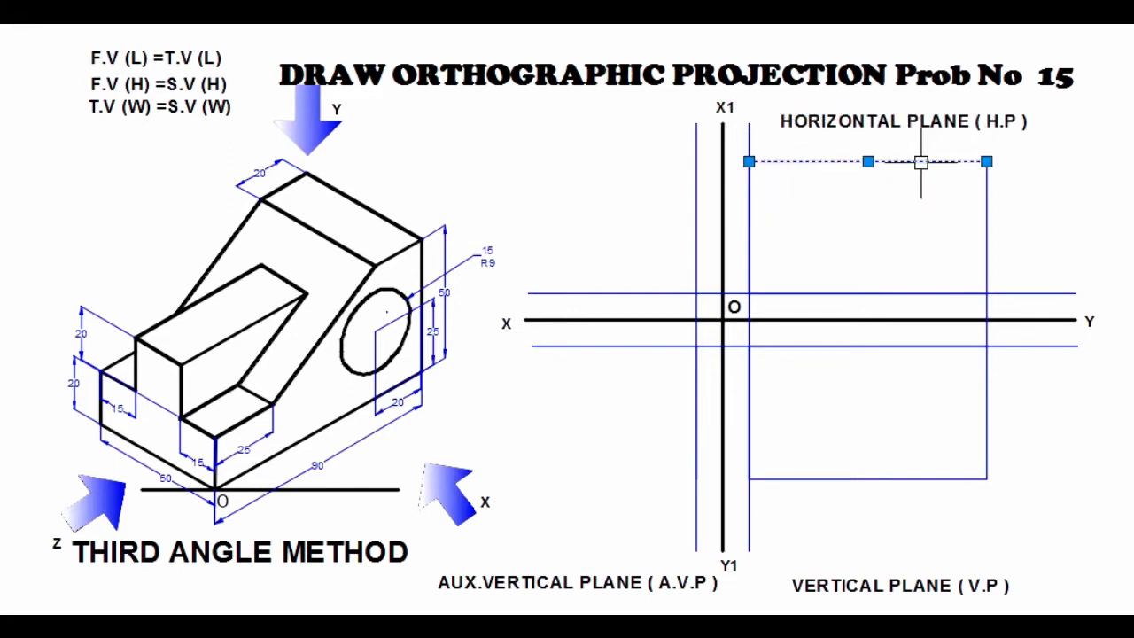
click(750, 219)
click(848, 291)
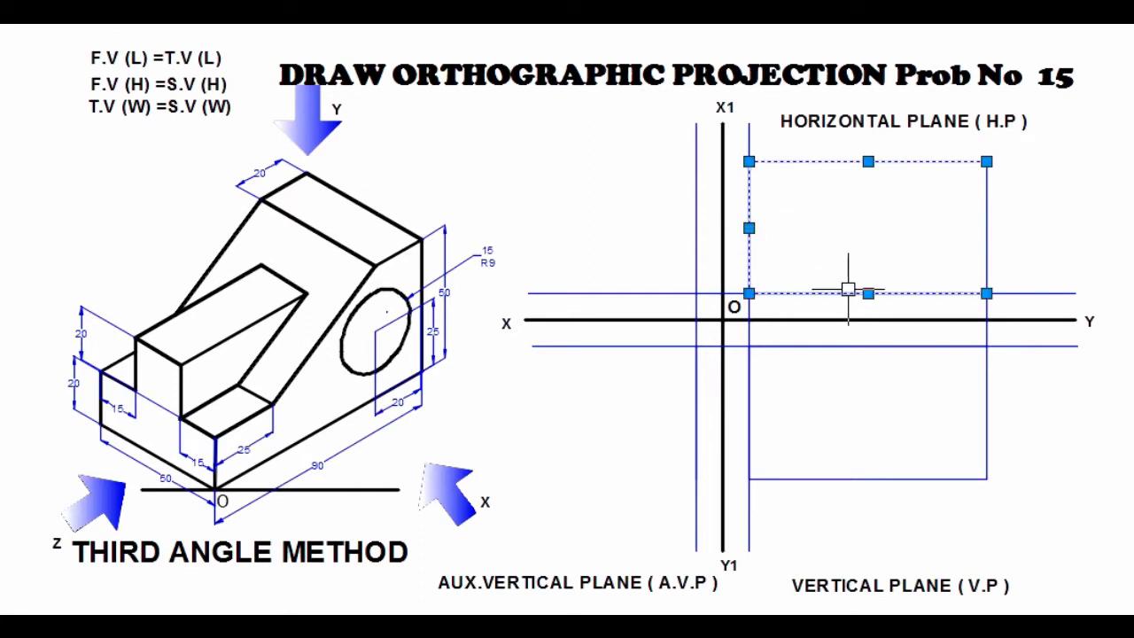
click(987, 227)
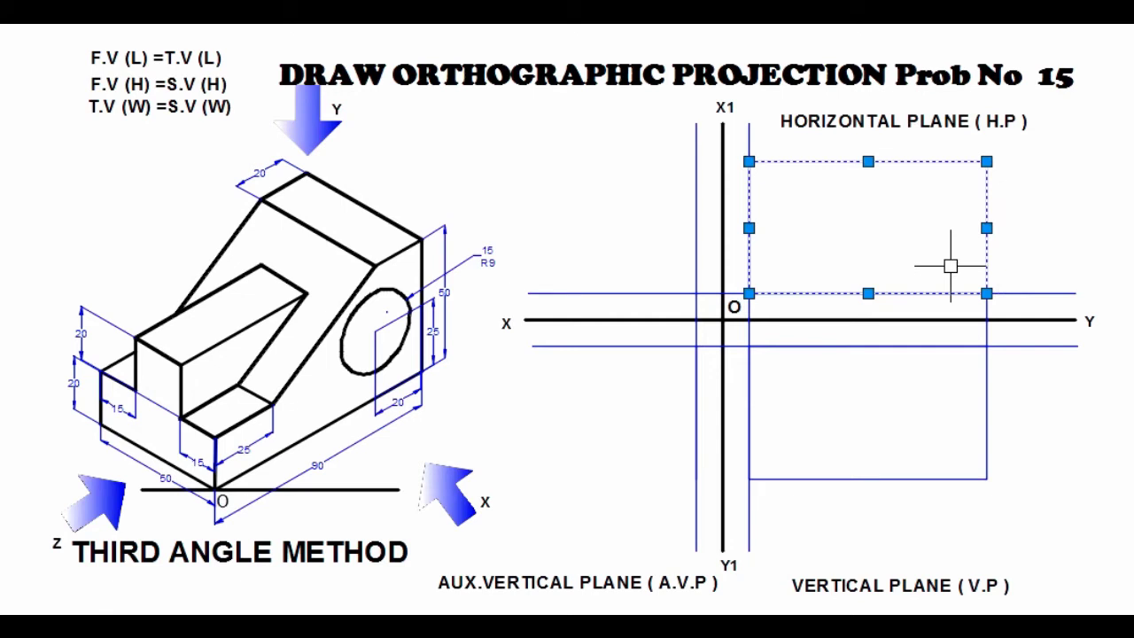
key(Escape)
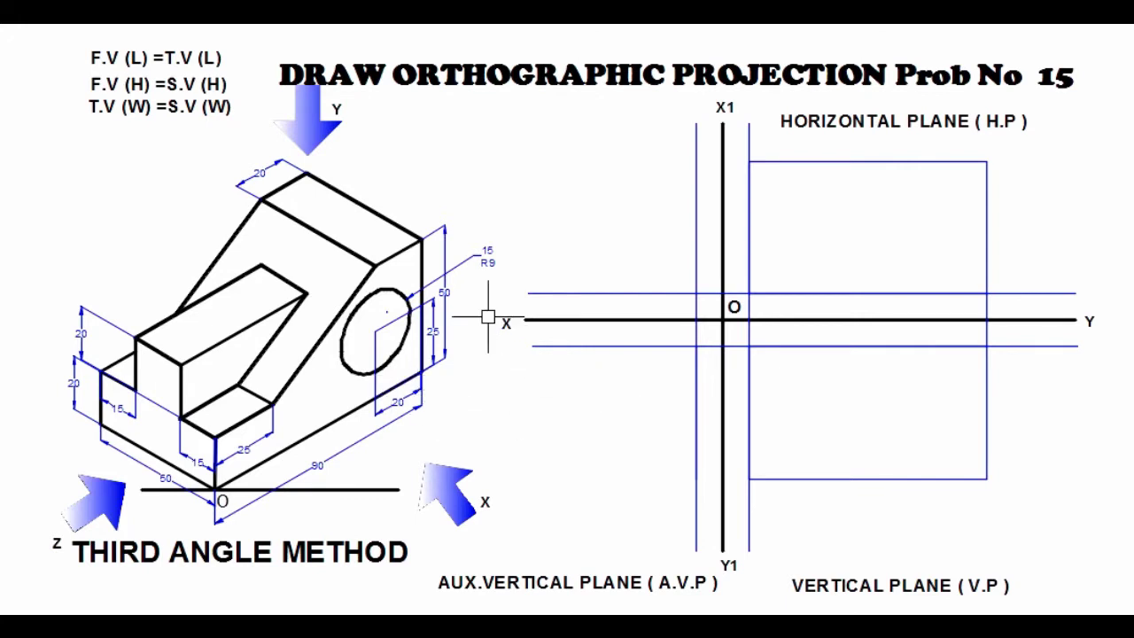
- Draw a 90-unit mitre line at 135° from the A.V.P/H.P line intersection near O
click(750, 431)
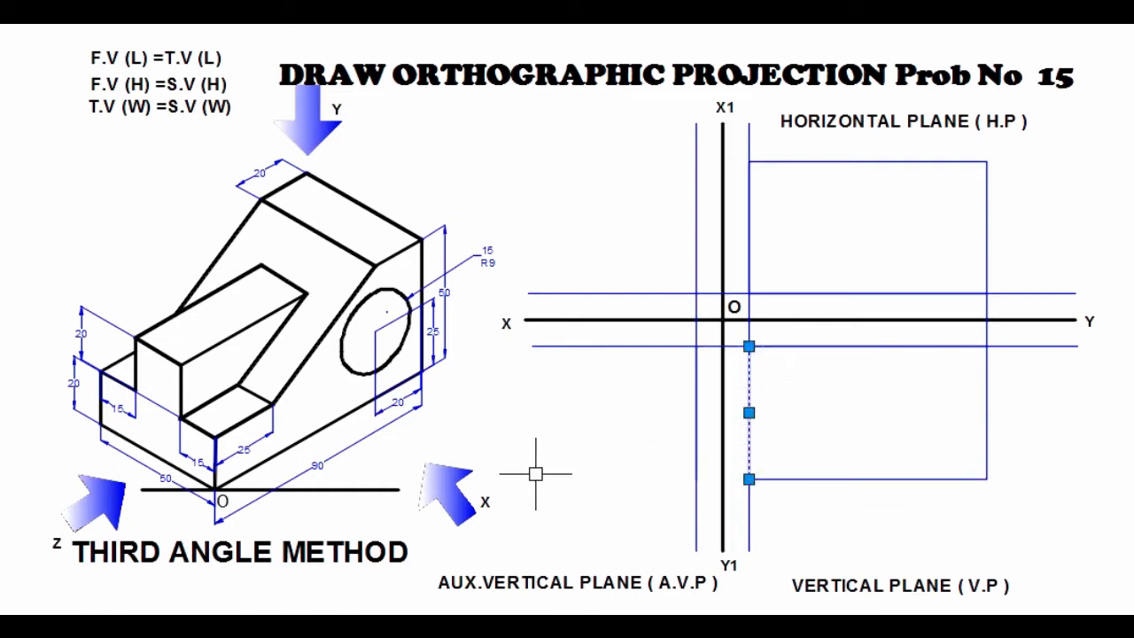
click(751, 213)
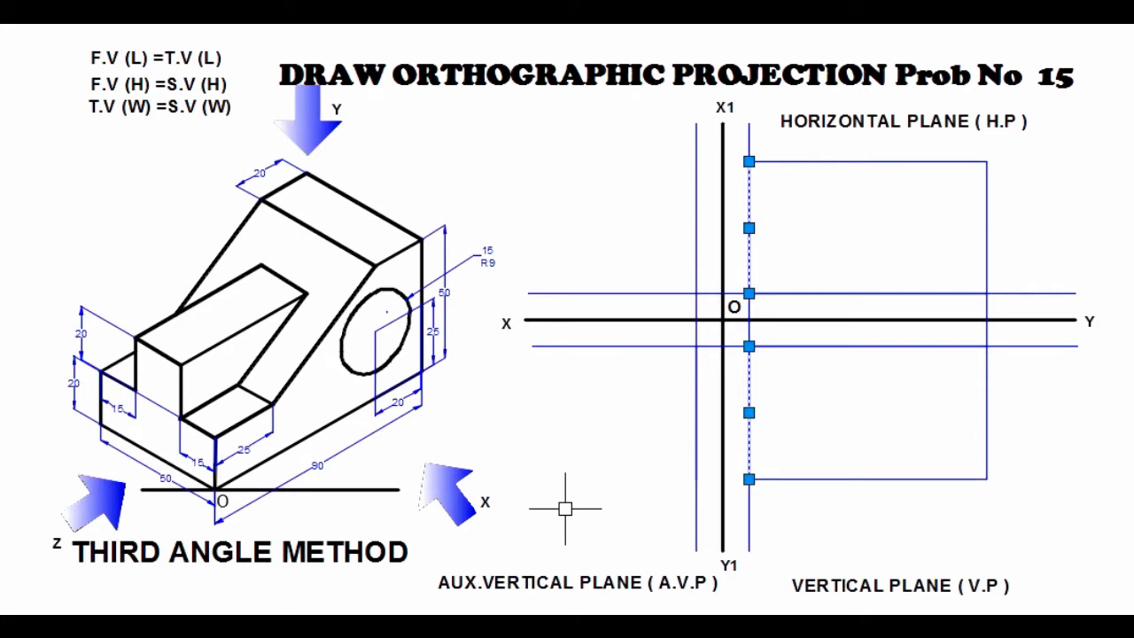
key(Escape)
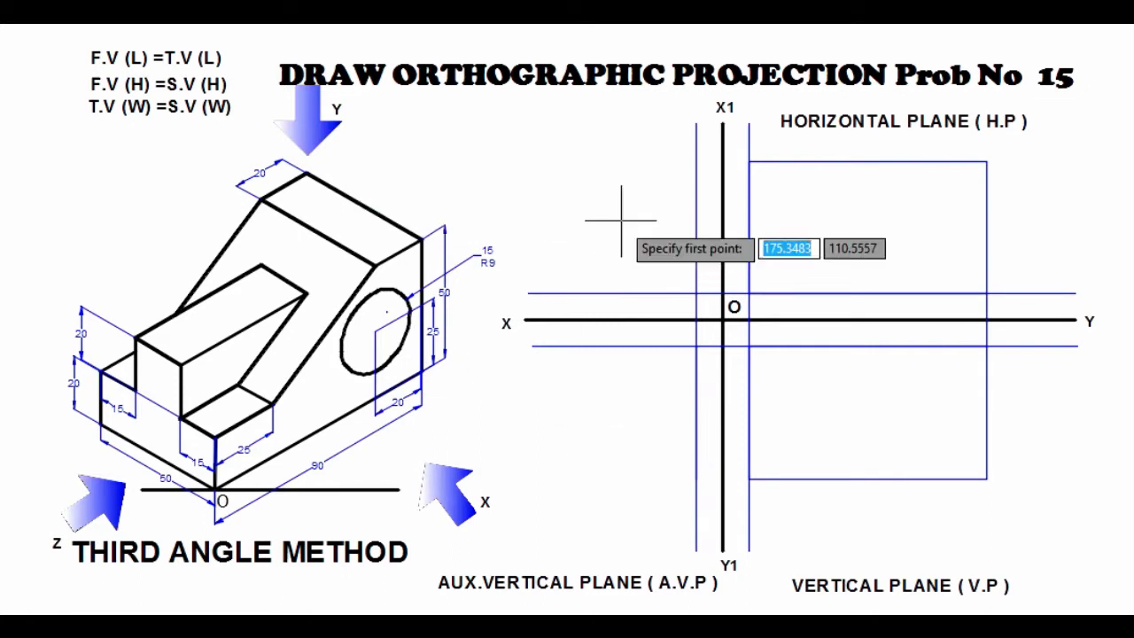
click(696, 294)
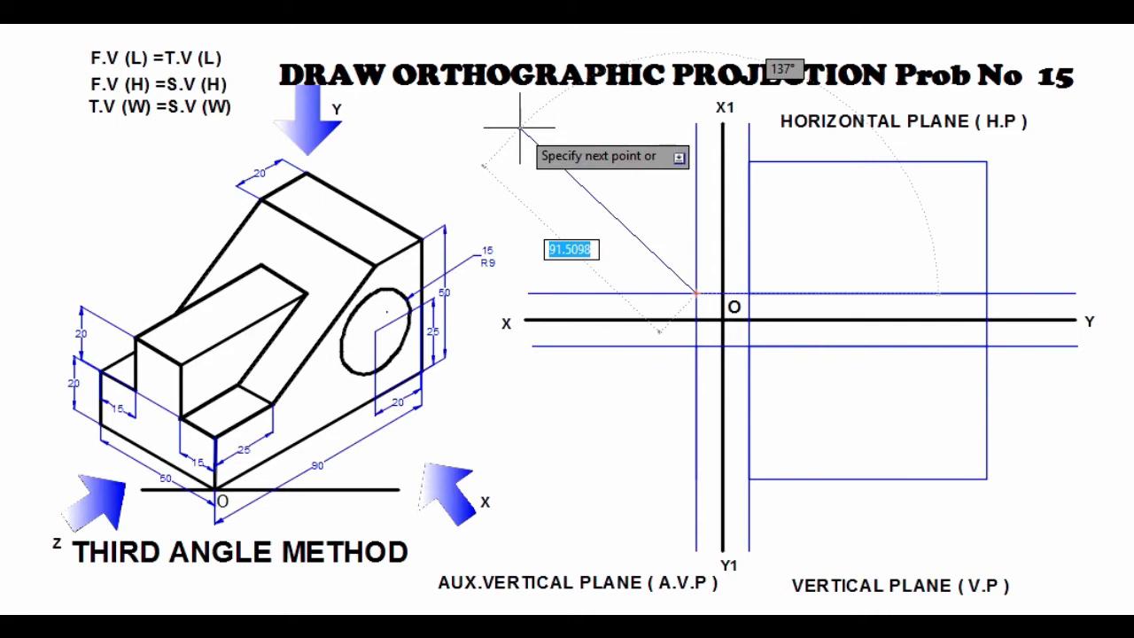
text(9)
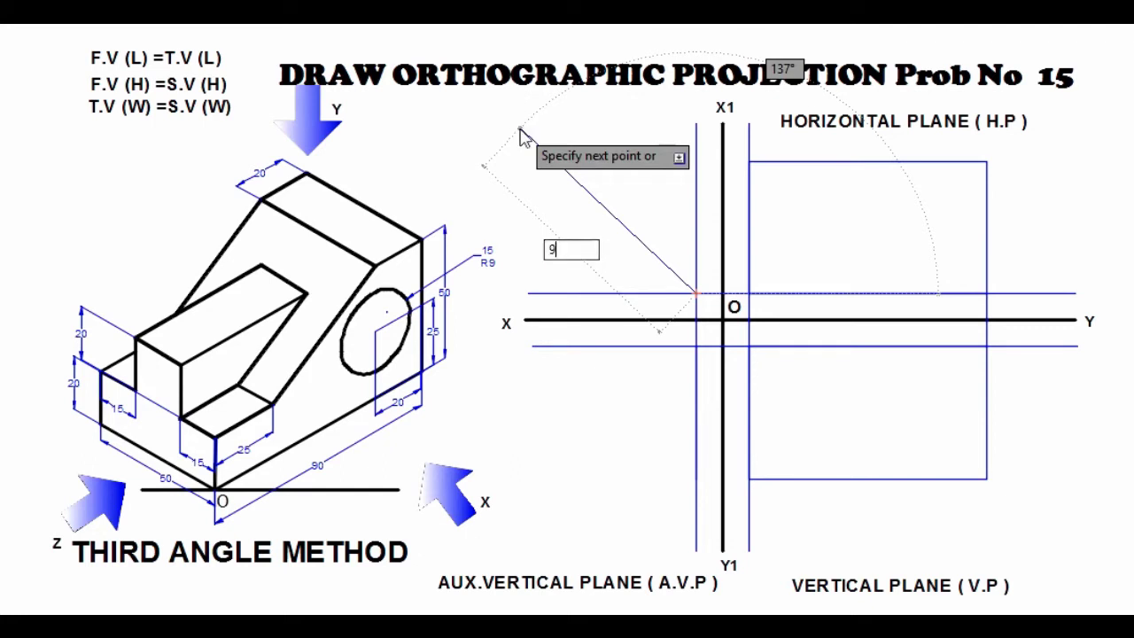
key(Tab)
text(13)
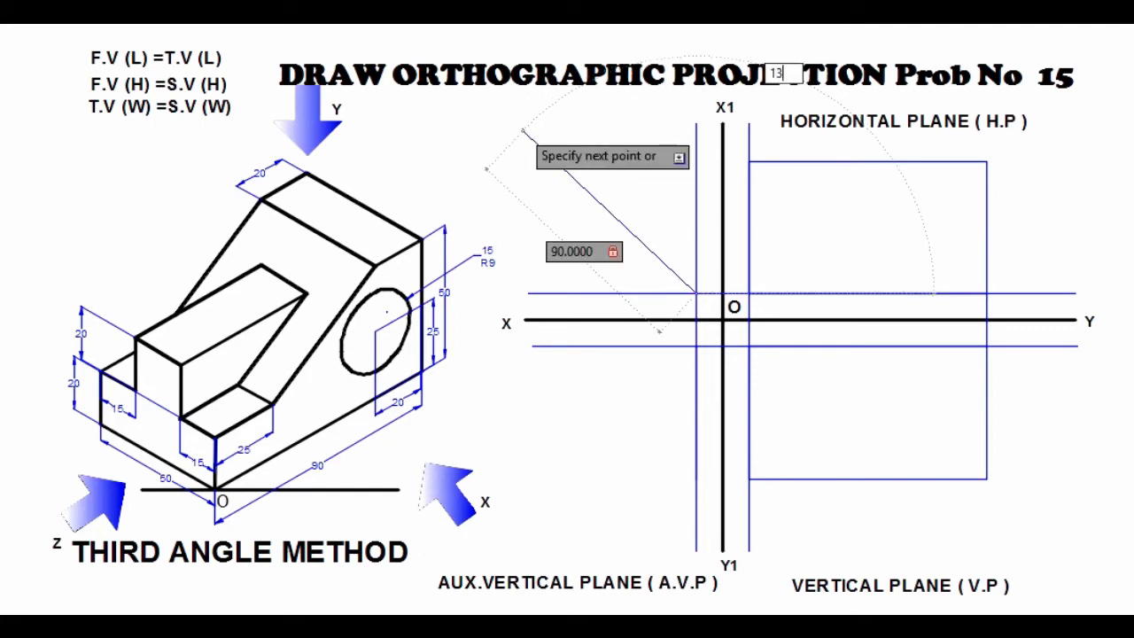
key(Return)
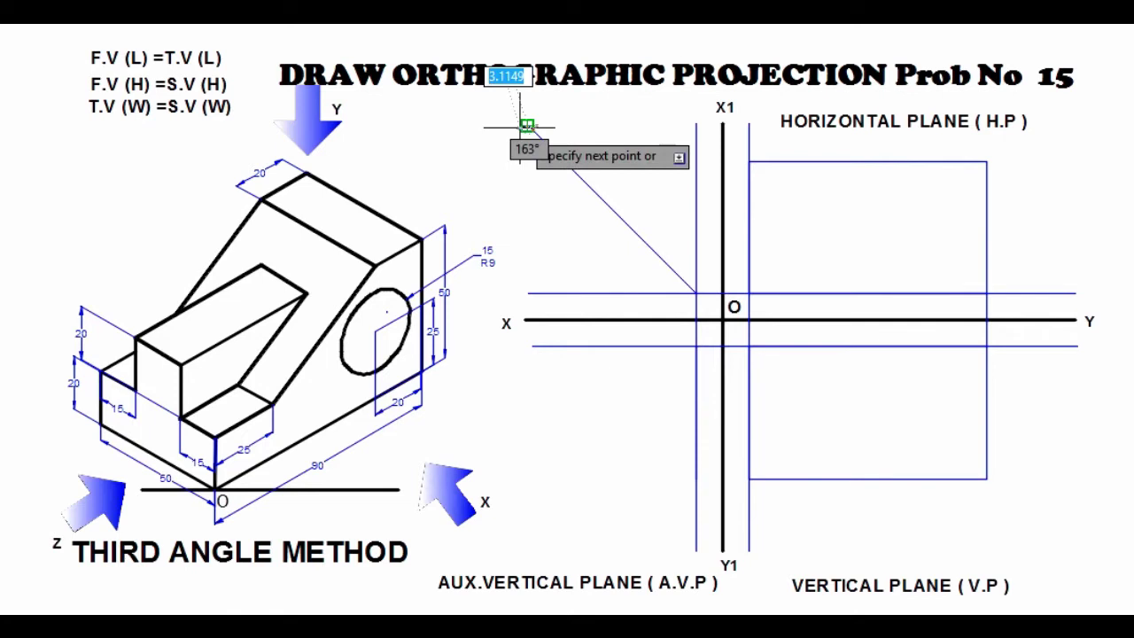
key(Return)
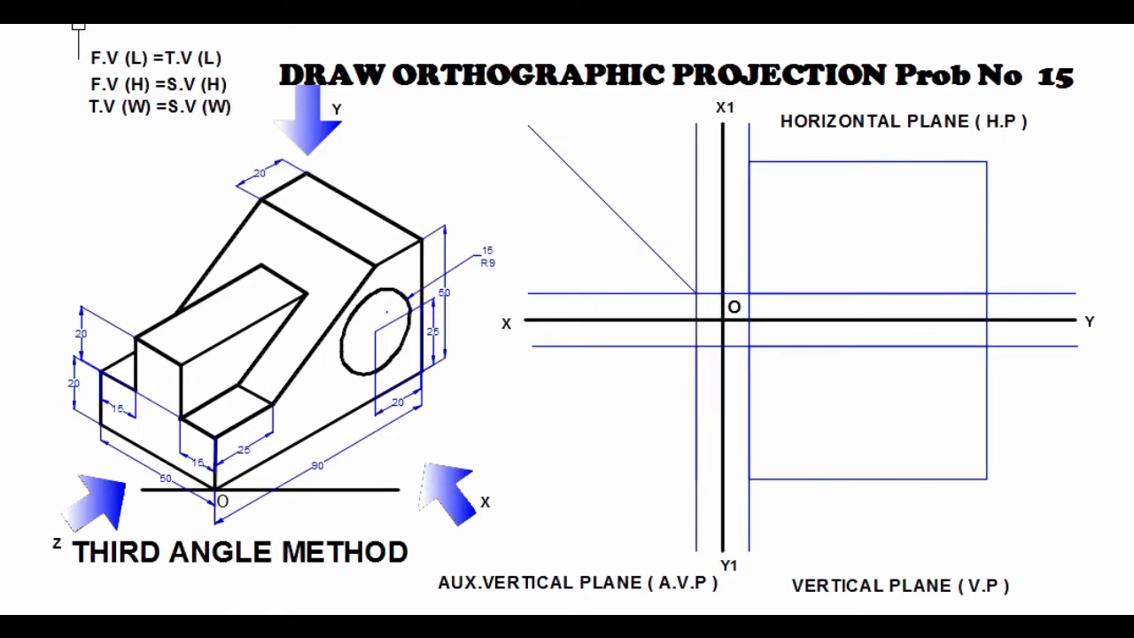
key(Return)
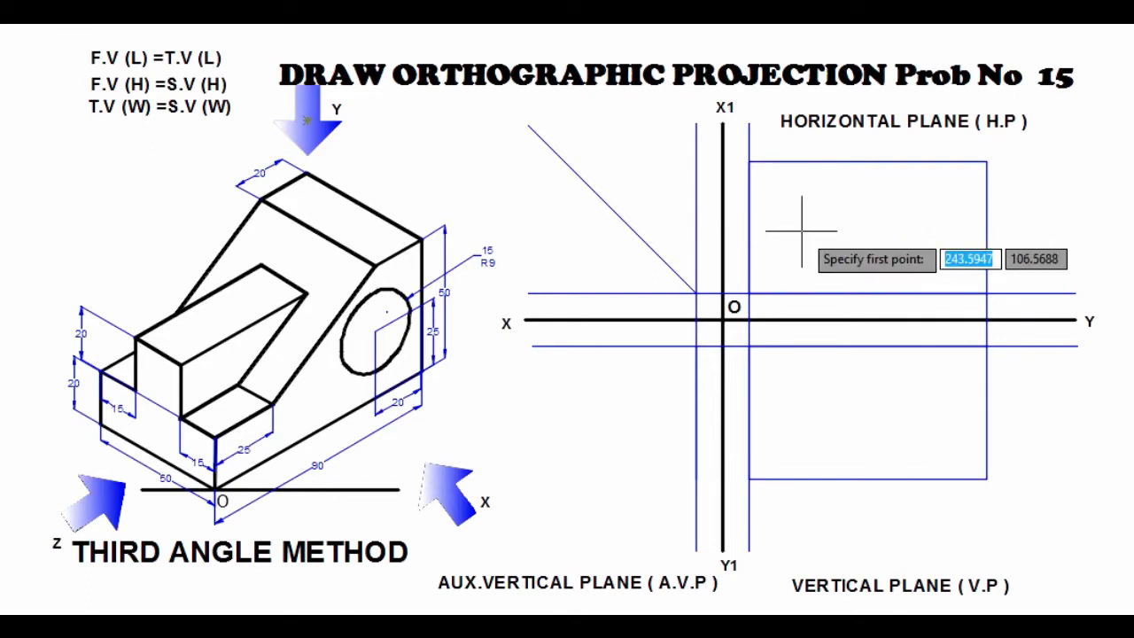
- Project the top view's top edge left to the mitre line, then drop it 50 units down
click(749, 232)
mouse_move(749, 161)
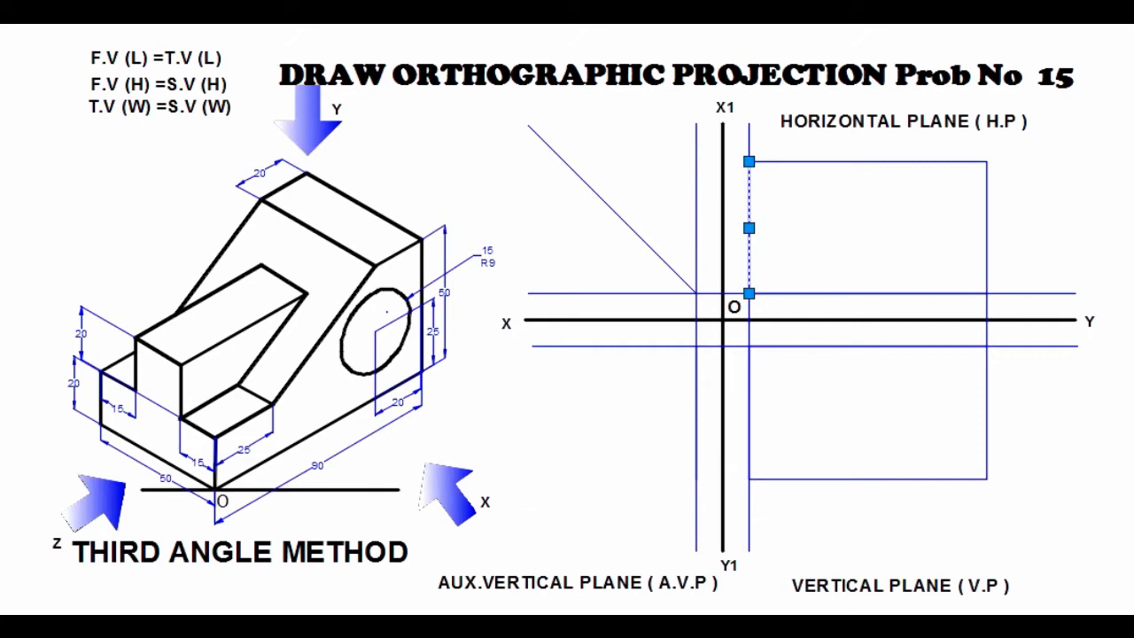
text(l)
key(Return)
click(748, 161)
click(749, 161)
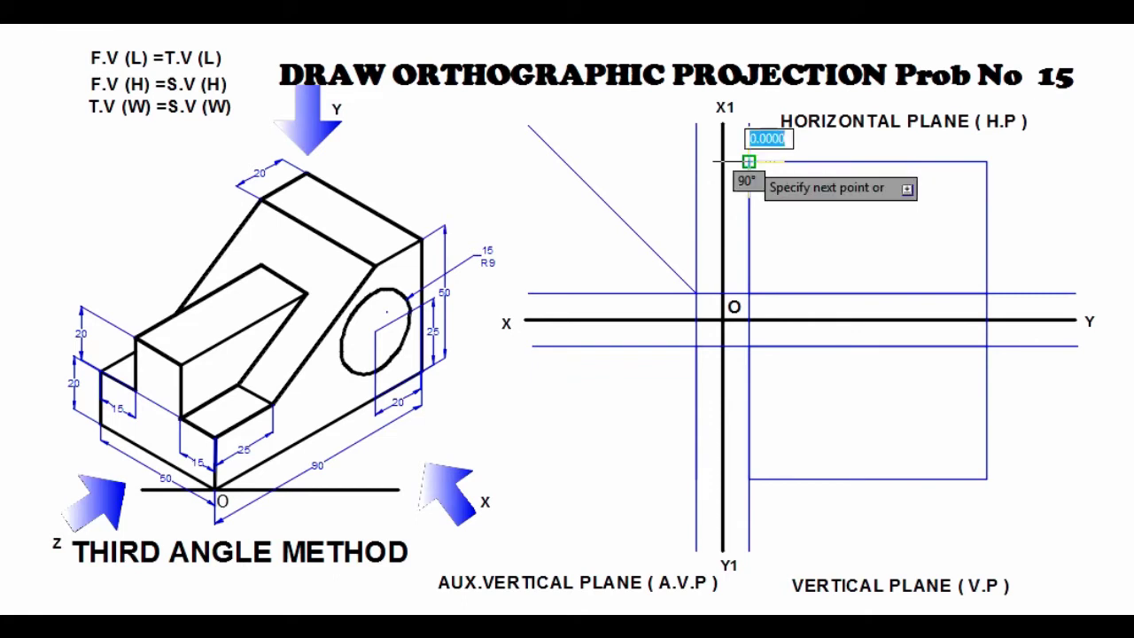
click(696, 161)
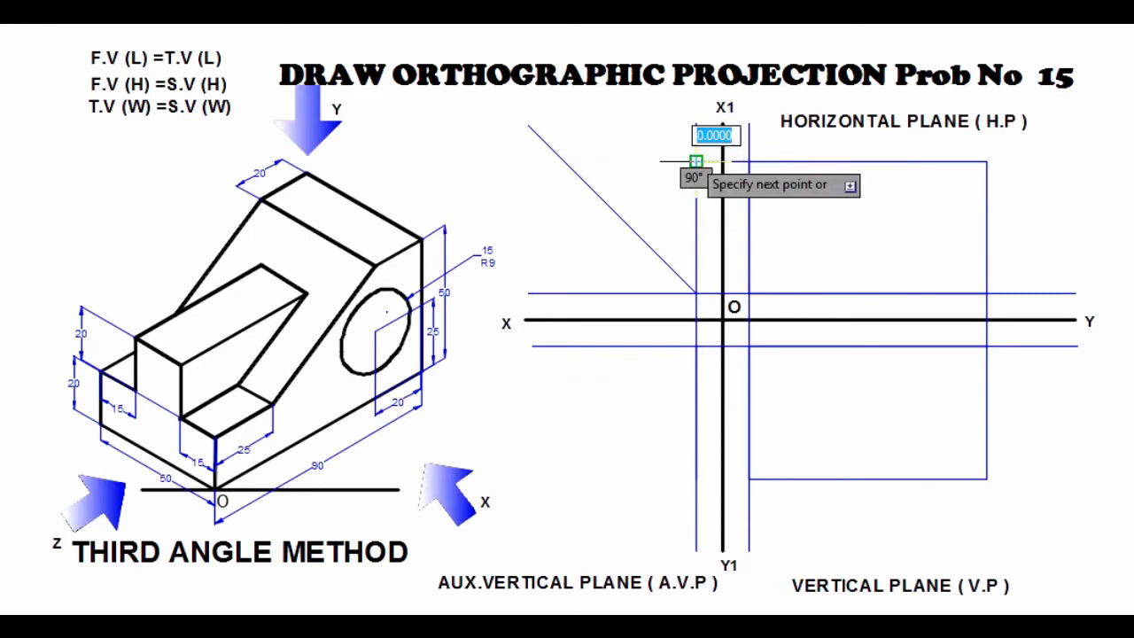
click(563, 161)
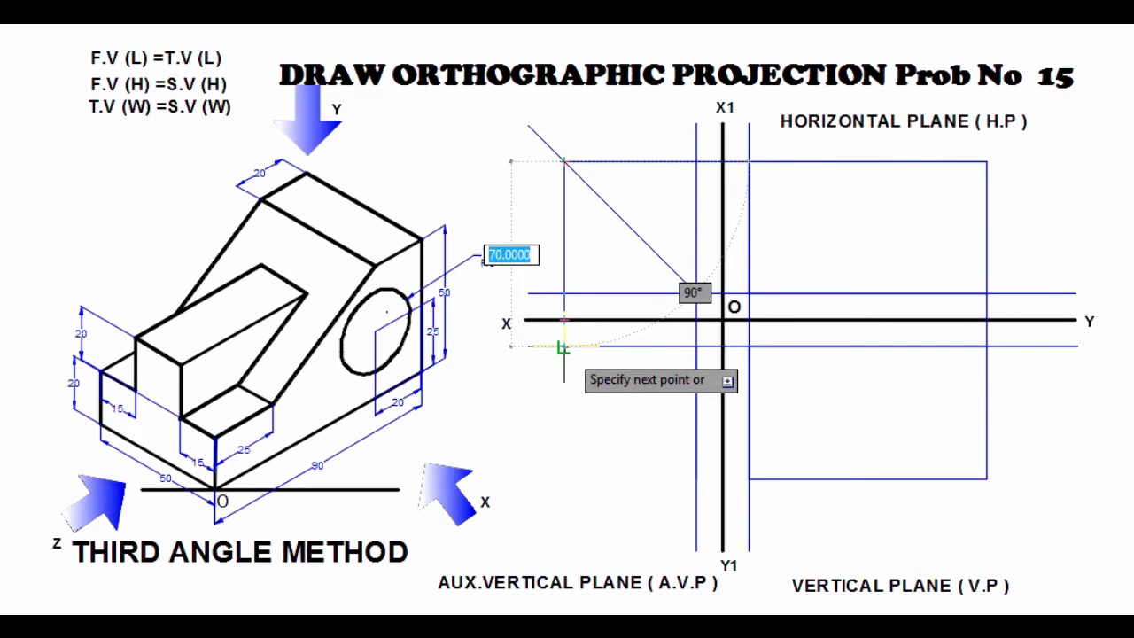
click(563, 346)
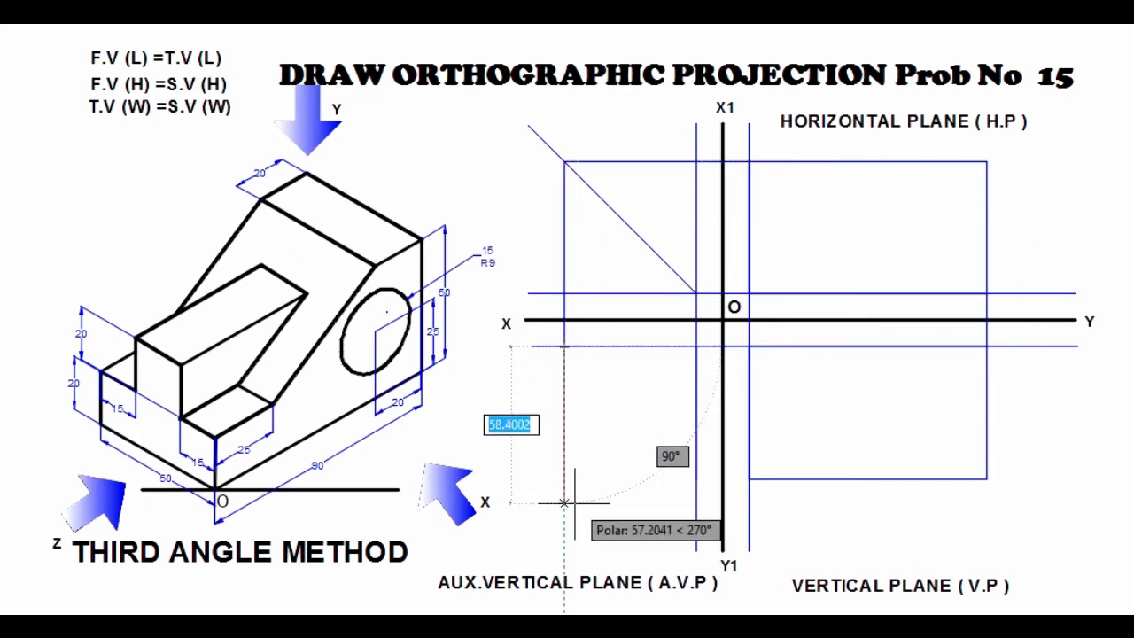
text(50)
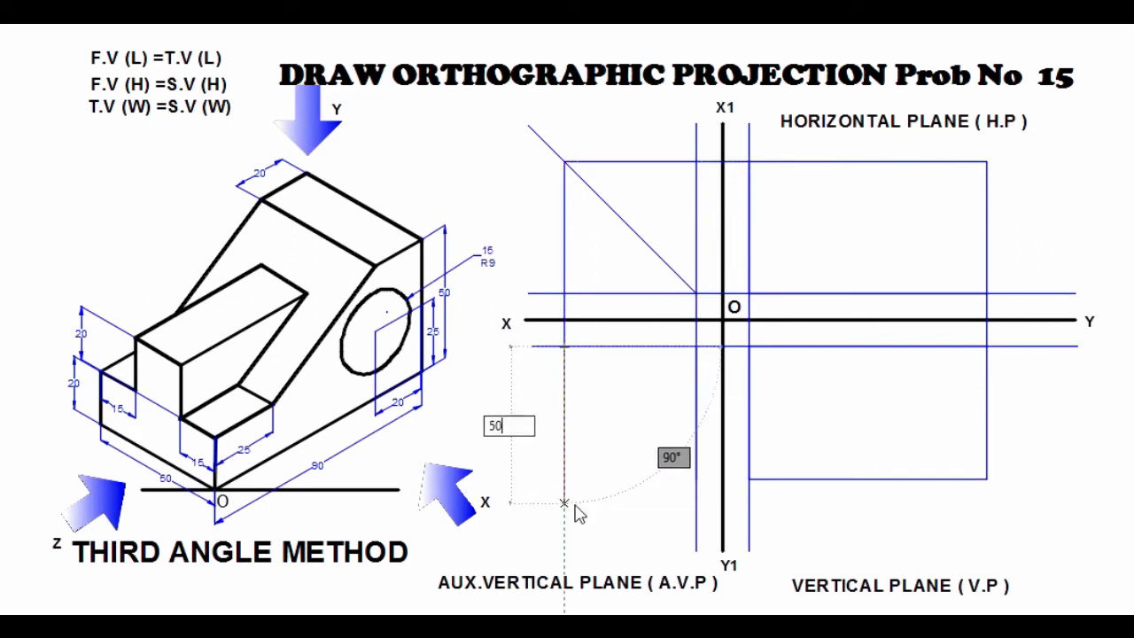
key(Return)
key(Escape)
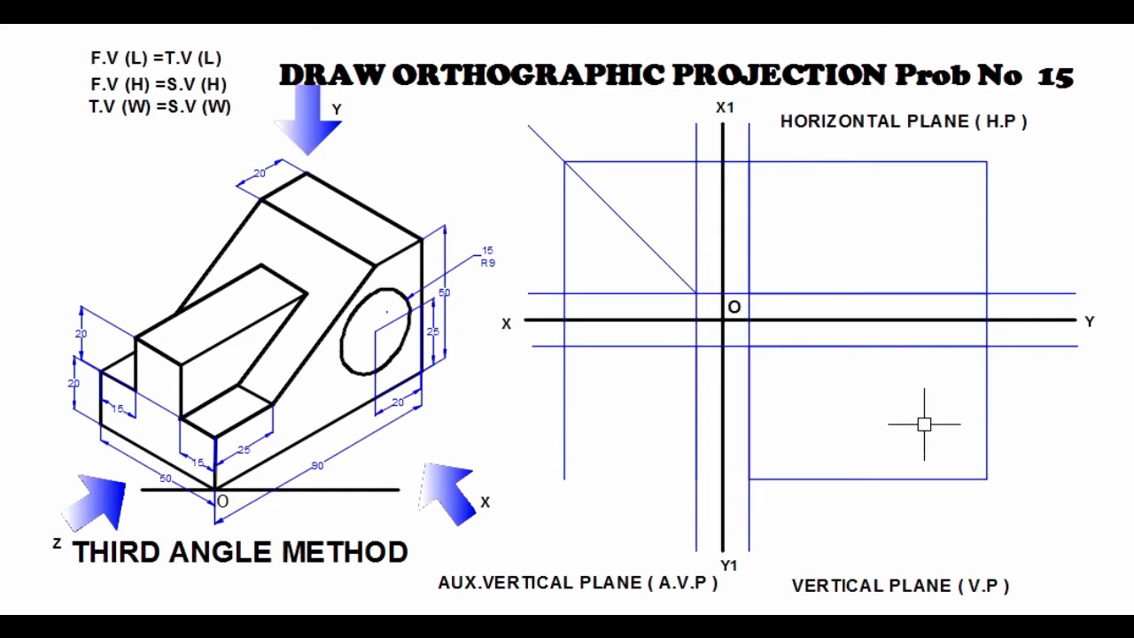
- Extend the front view's bottom edge left 20 and then 50 units into the side view
click(750, 423)
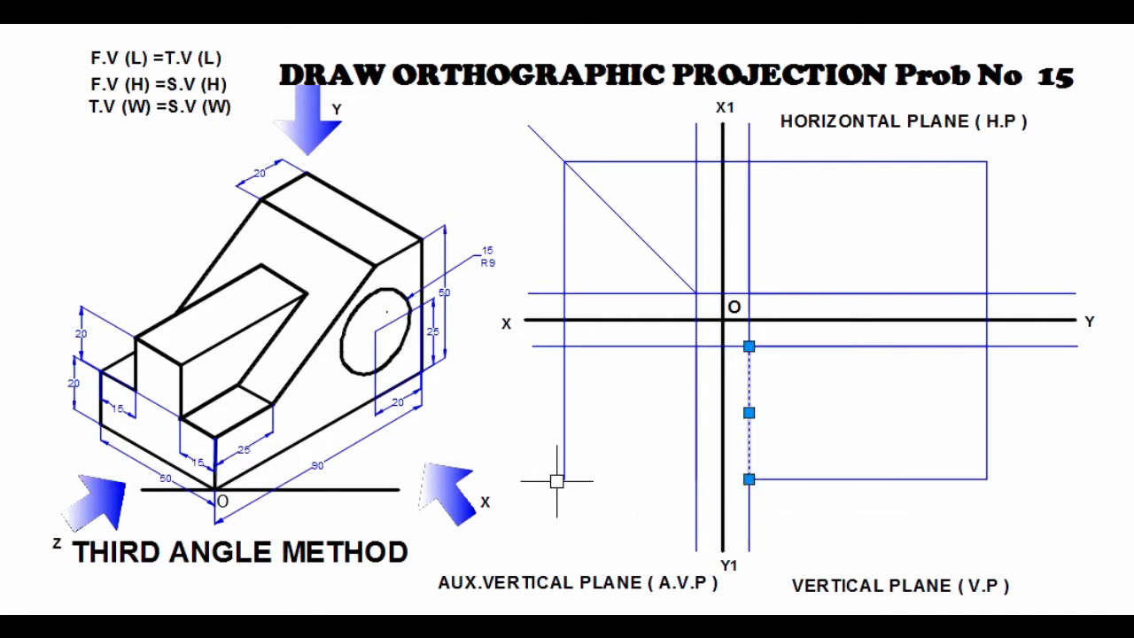
key(Escape)
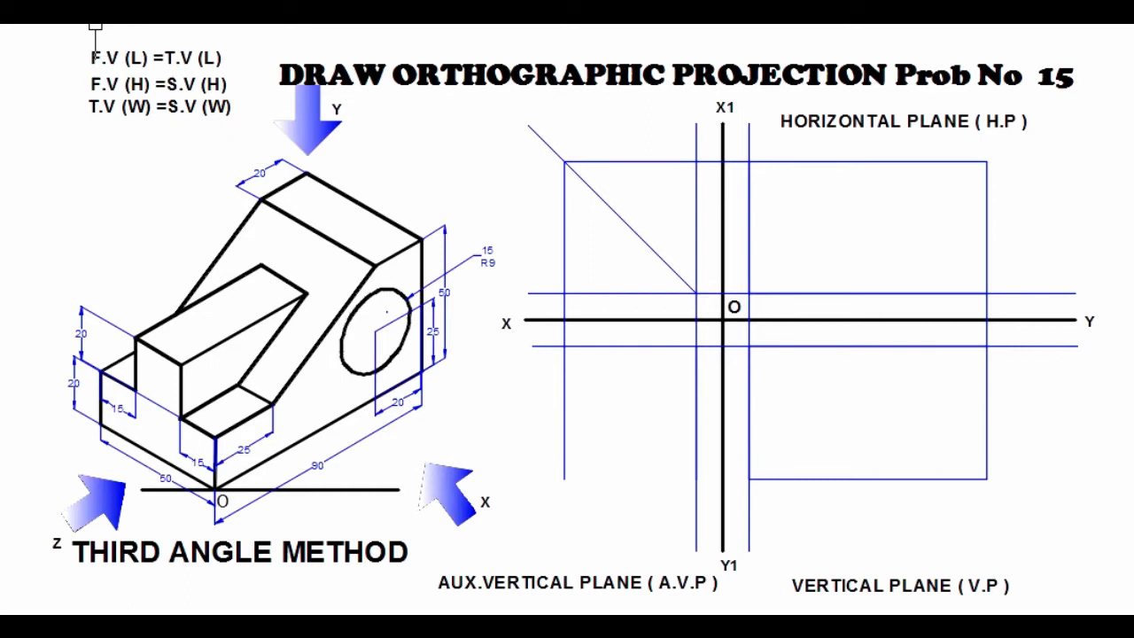
key(l)
key(Return)
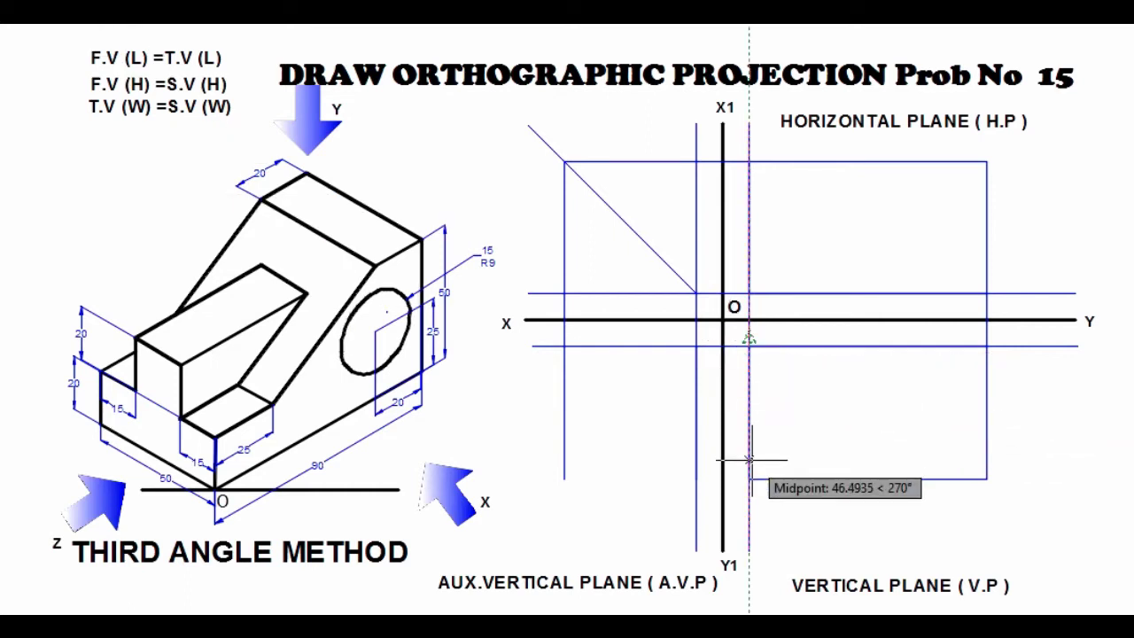
click(749, 479)
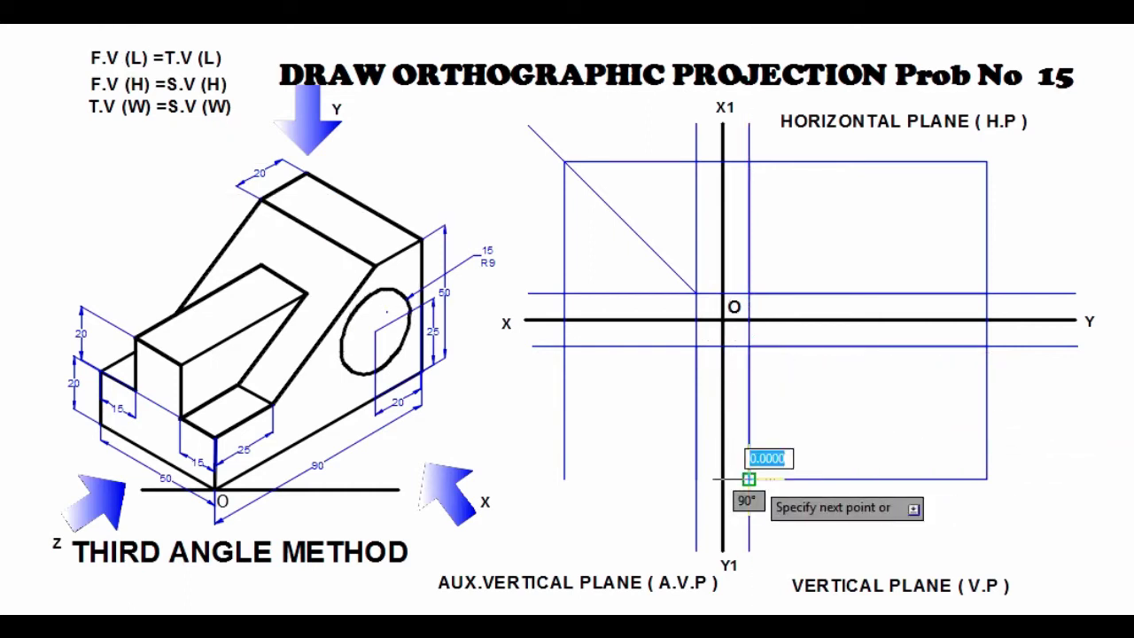
click(697, 479)
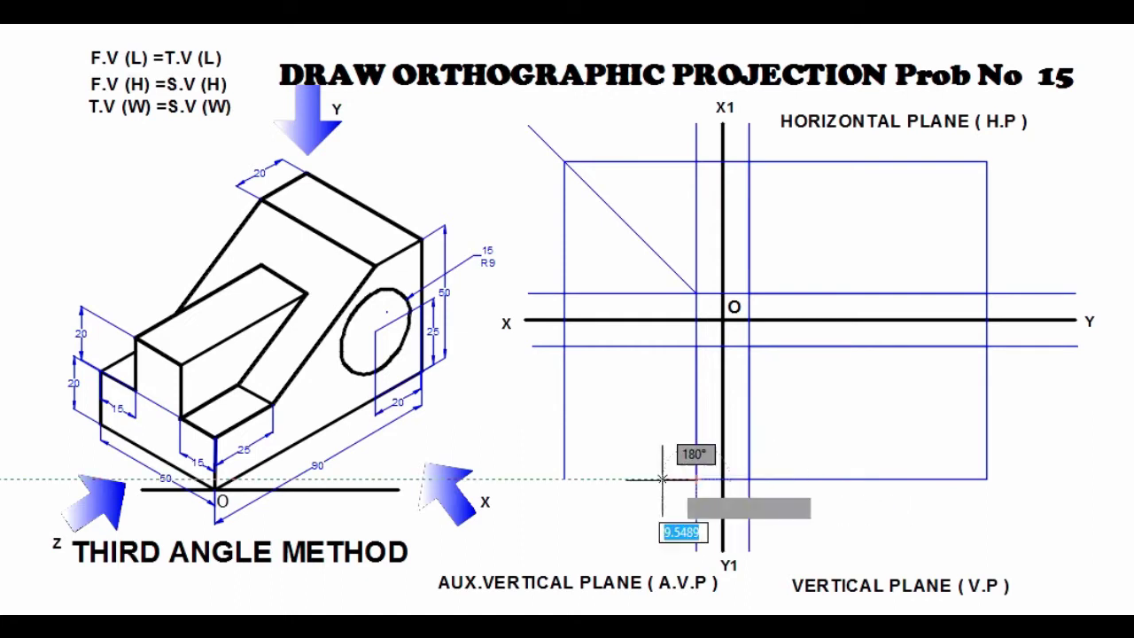
click(564, 479)
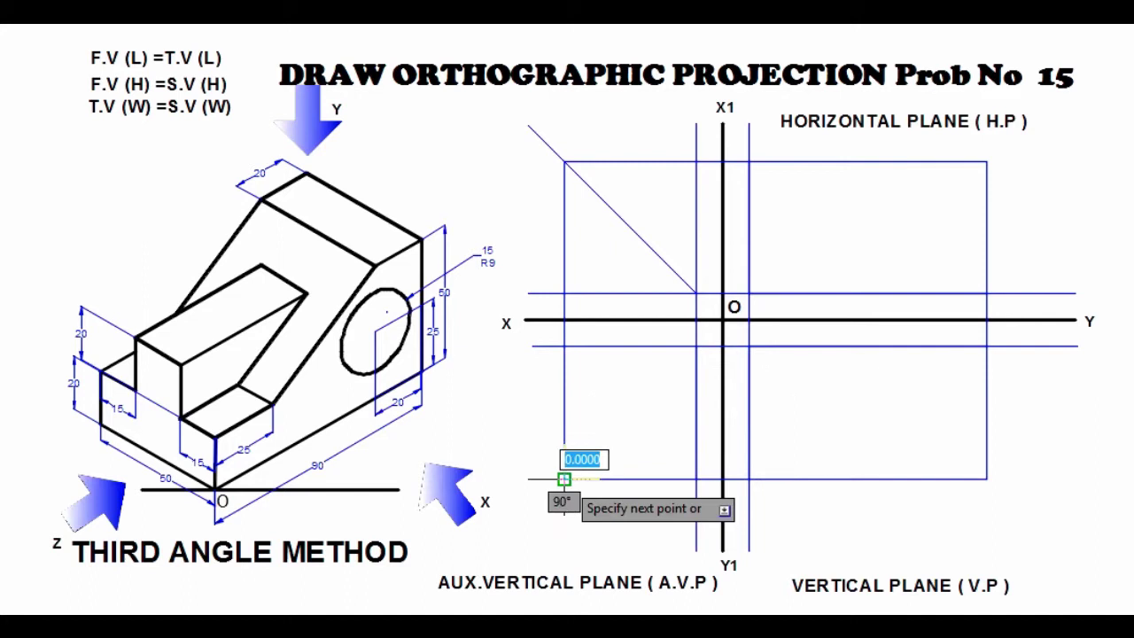
key(Escape)
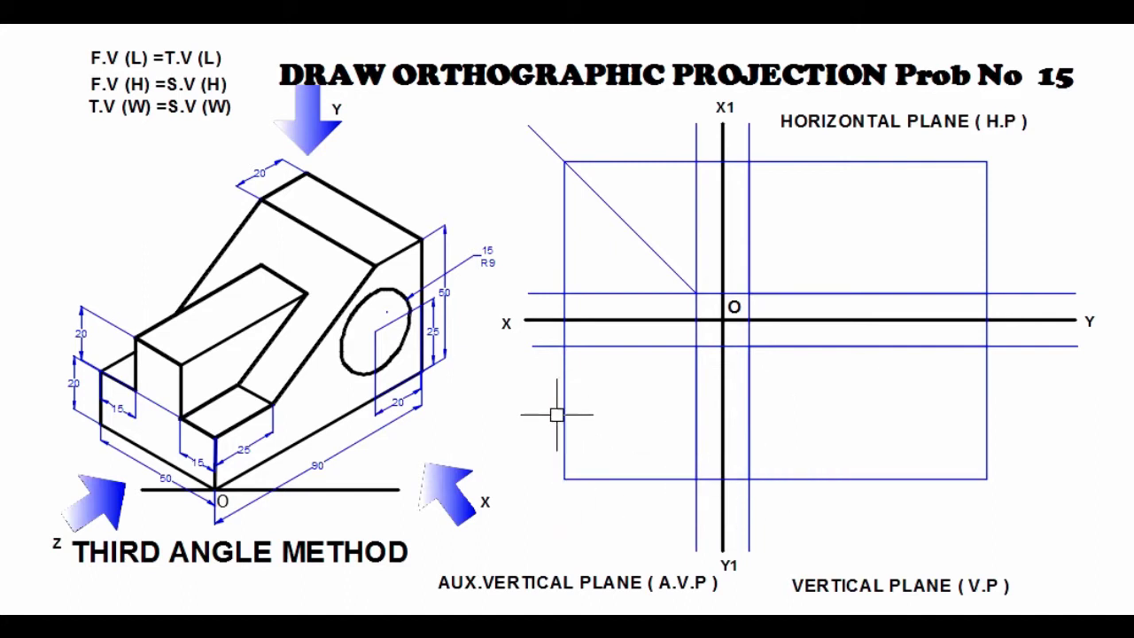
click(564, 414)
click(612, 345)
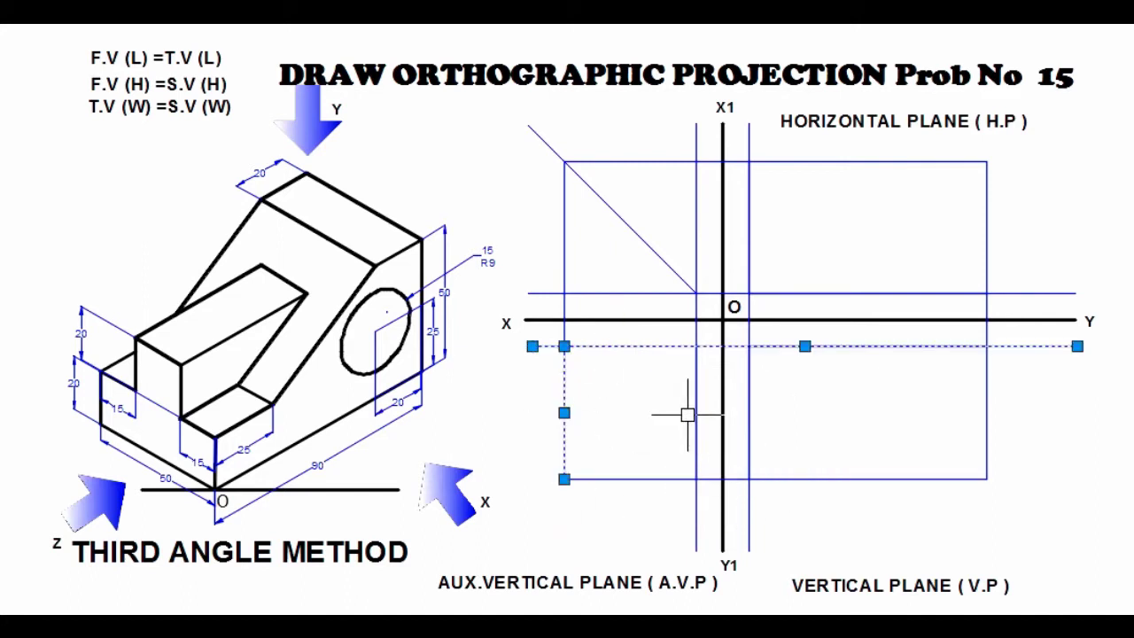
key(Escape)
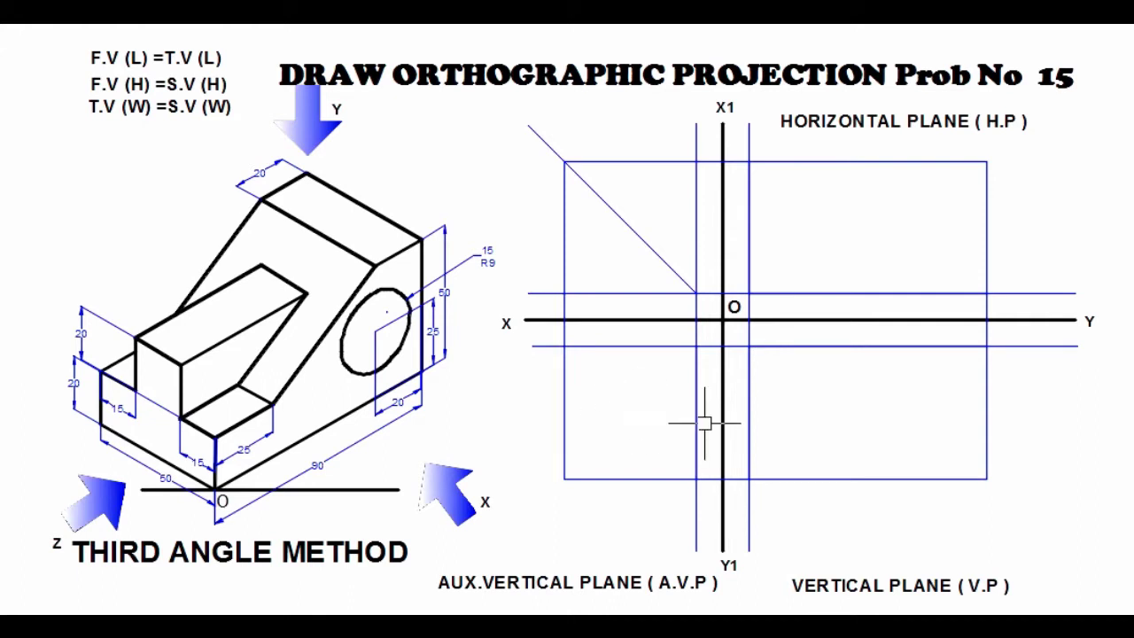
- Draw the side view's top edge, then erase the duplicate square edges
click(42, 30)
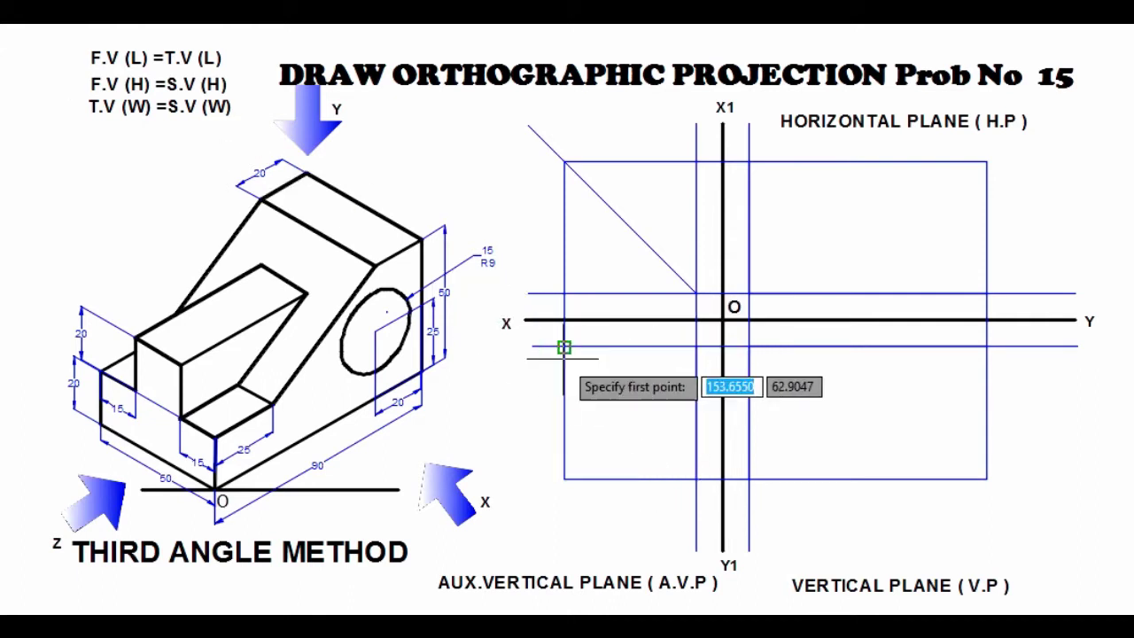
click(564, 346)
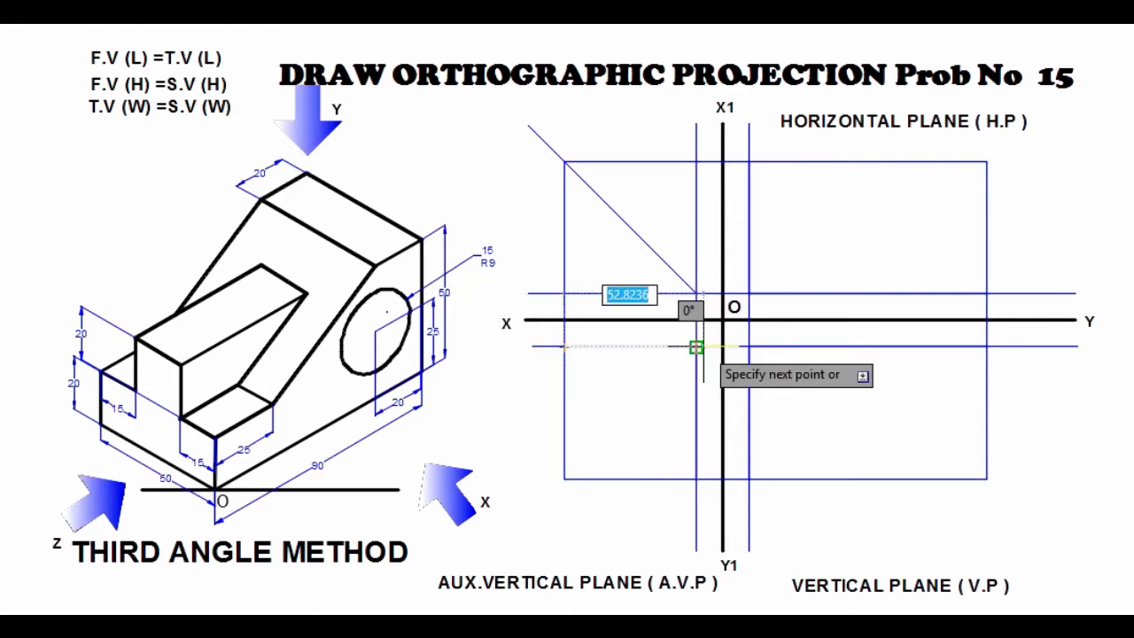
click(697, 346)
key(Escape)
click(682, 347)
click(565, 419)
click(612, 479)
click(696, 421)
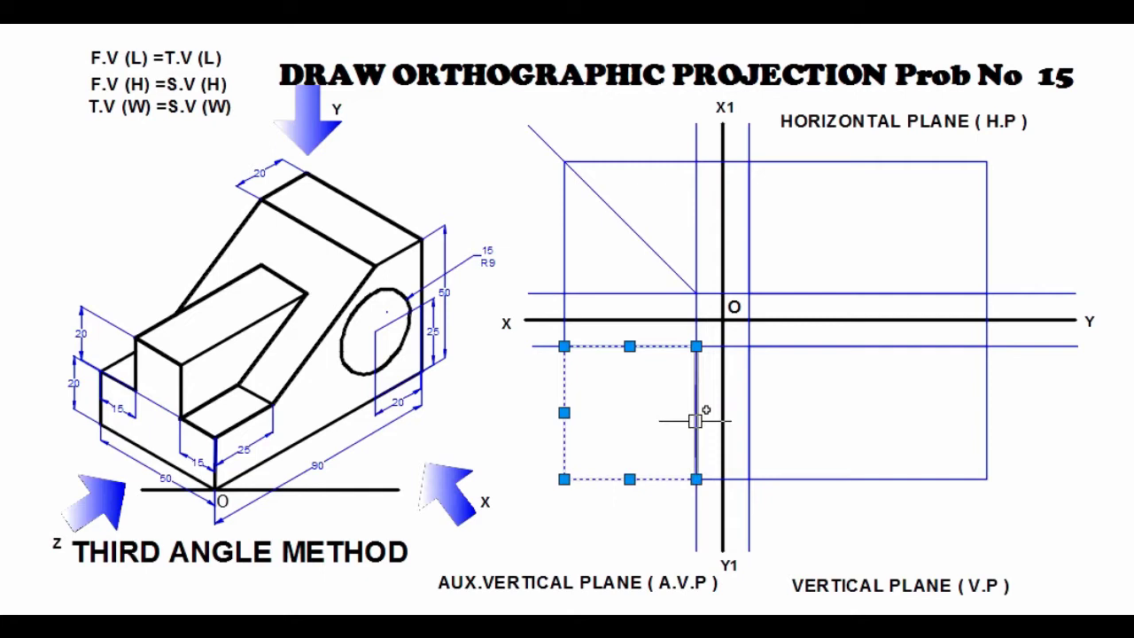
key(Delete)
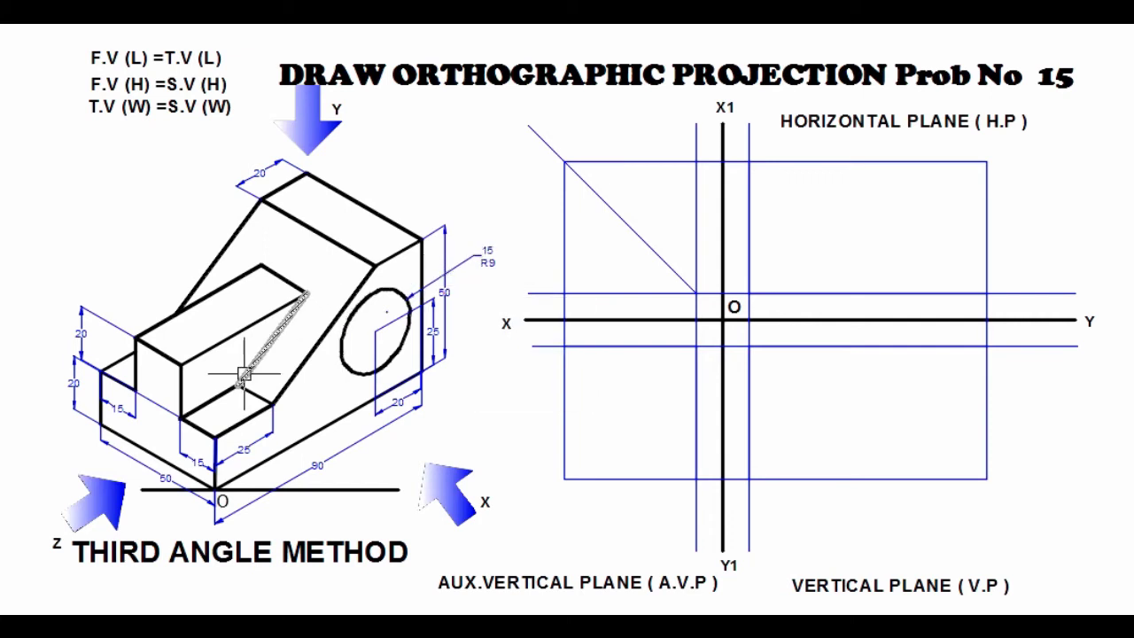
- Hatch the sloped face around the circle and the triangular sloped face with ANSI31
right_click(394, 489)
key(Escape)
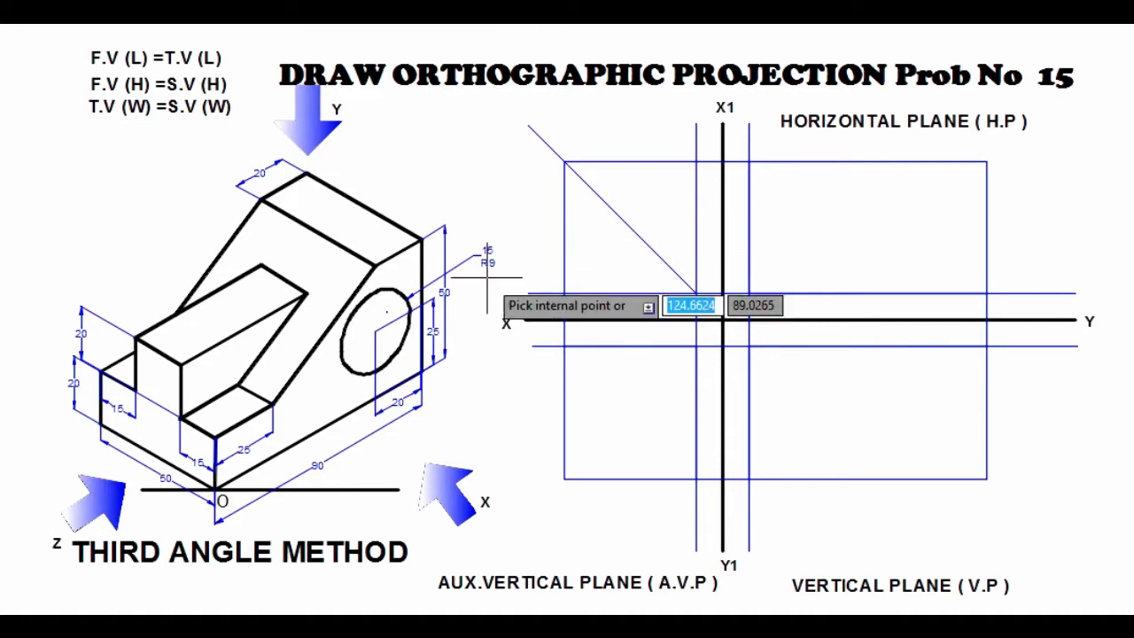
click(321, 399)
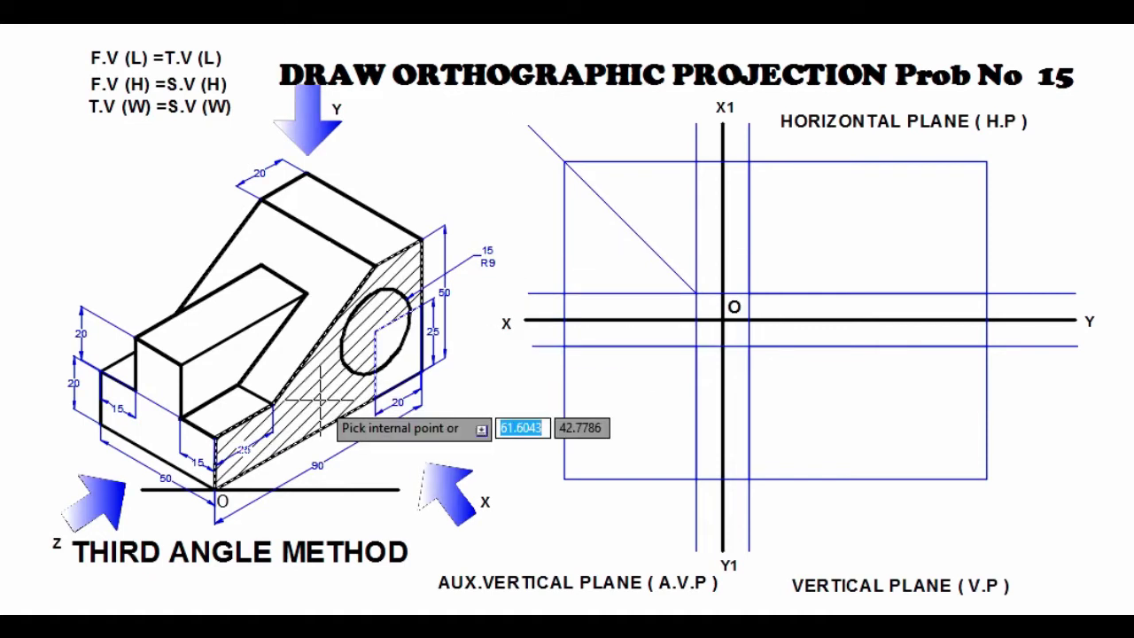
click(211, 363)
key(Return)
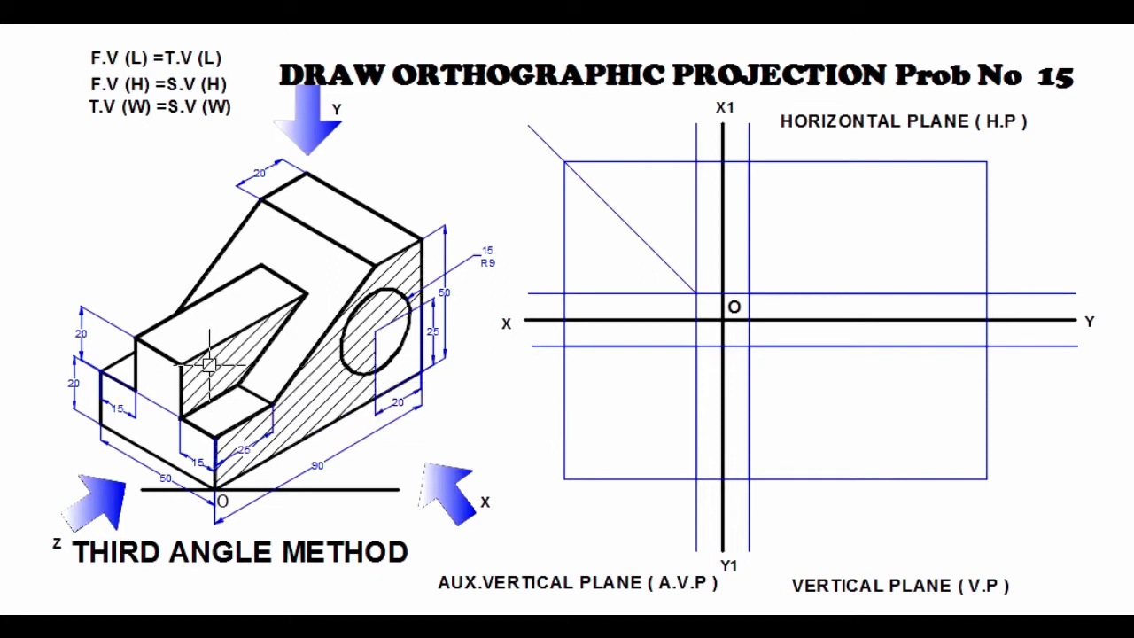
click(409, 368)
key(Escape)
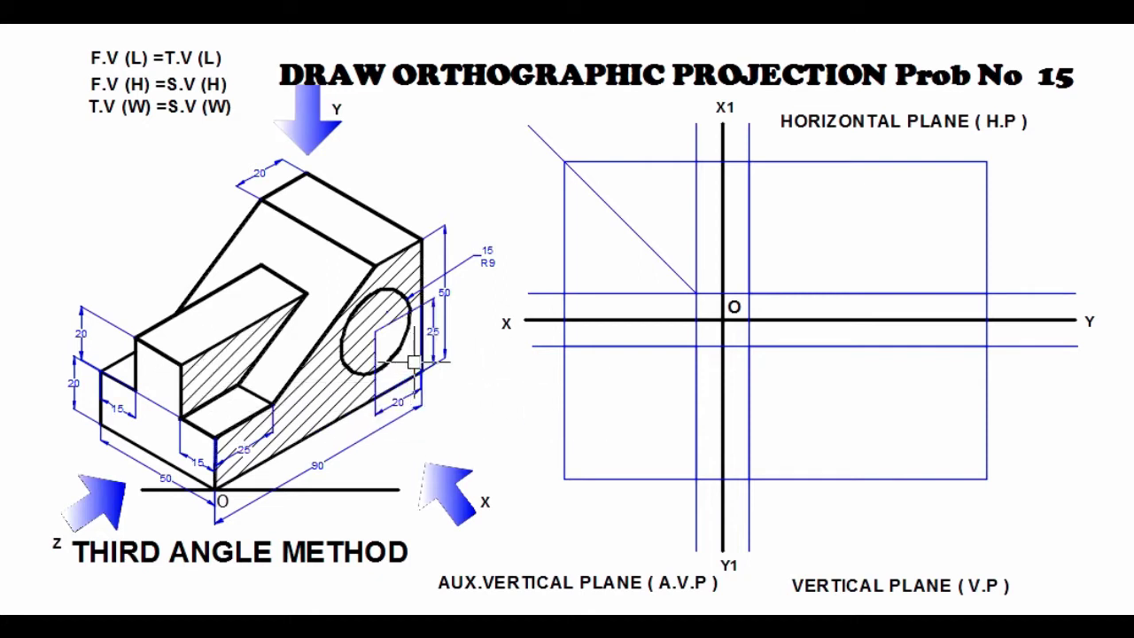
click(376, 324)
key(Escape)
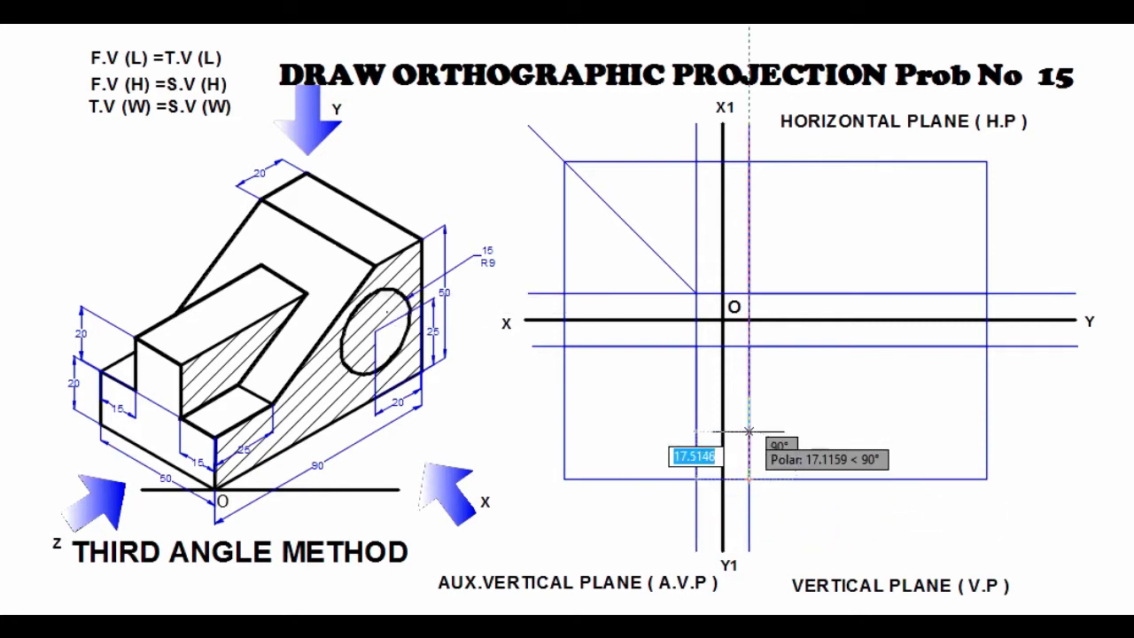
- Draw a 20-unit vertical segment up from the front view's bottom-left corner
text(20)
key(Return)
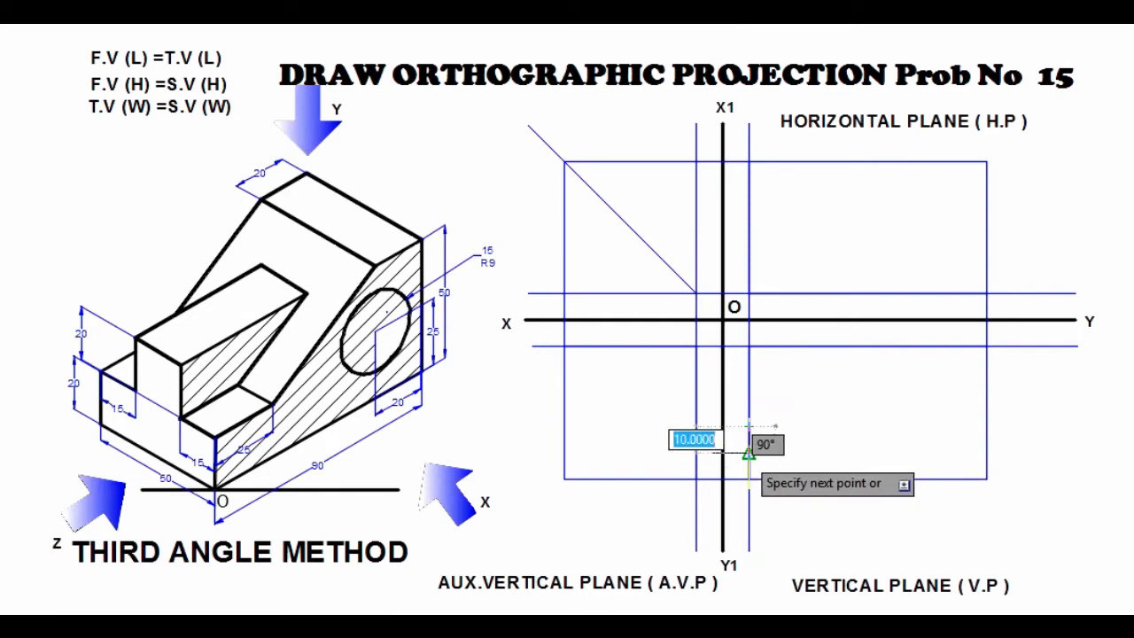
key(Escape)
click(749, 453)
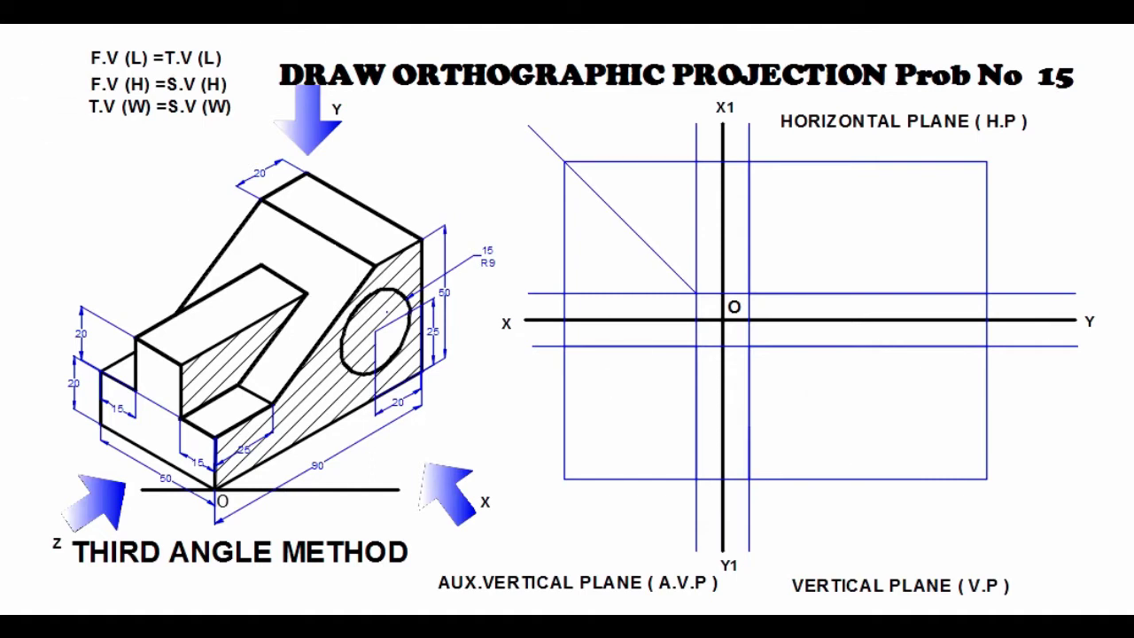
- Draw the 25-unit horizontal step line to the right from that segment's top end
click(749, 426)
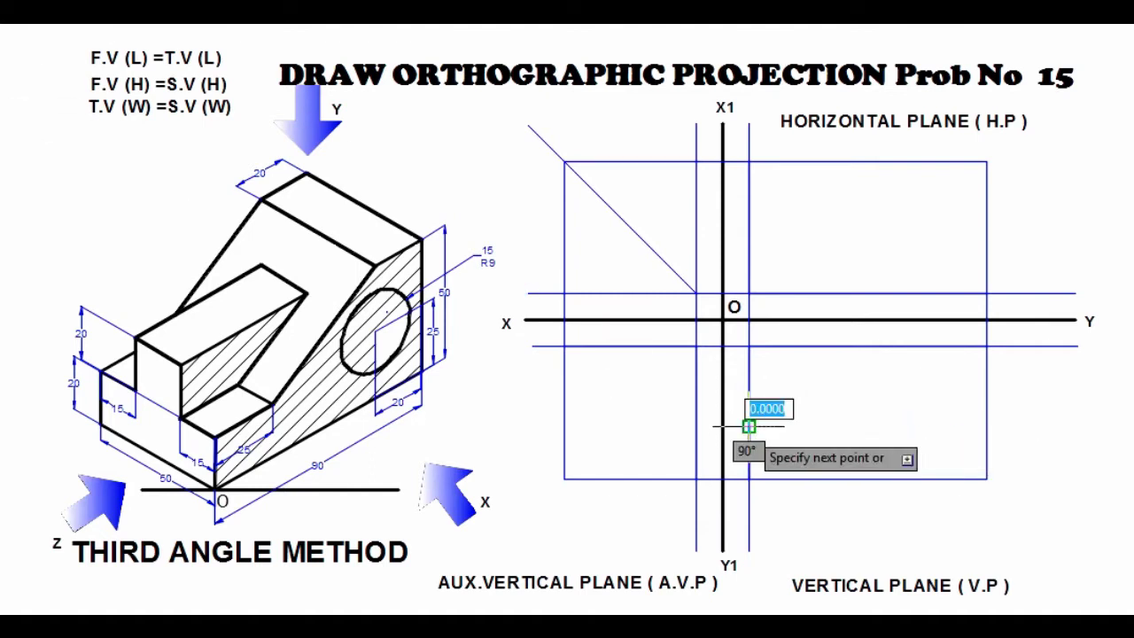
text(25)
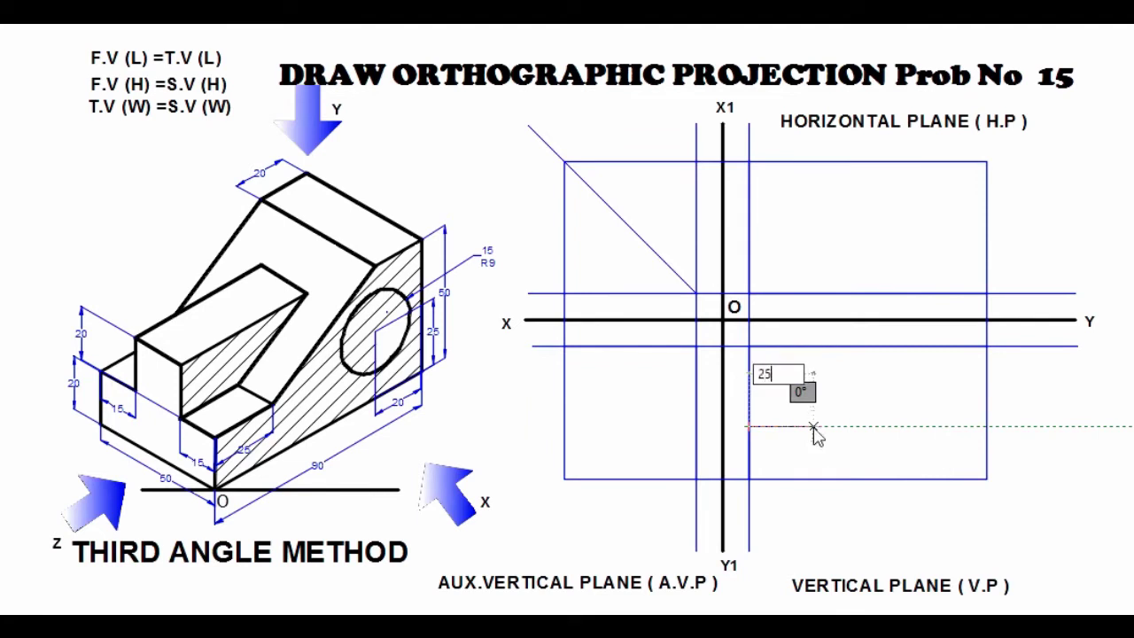
key(Return)
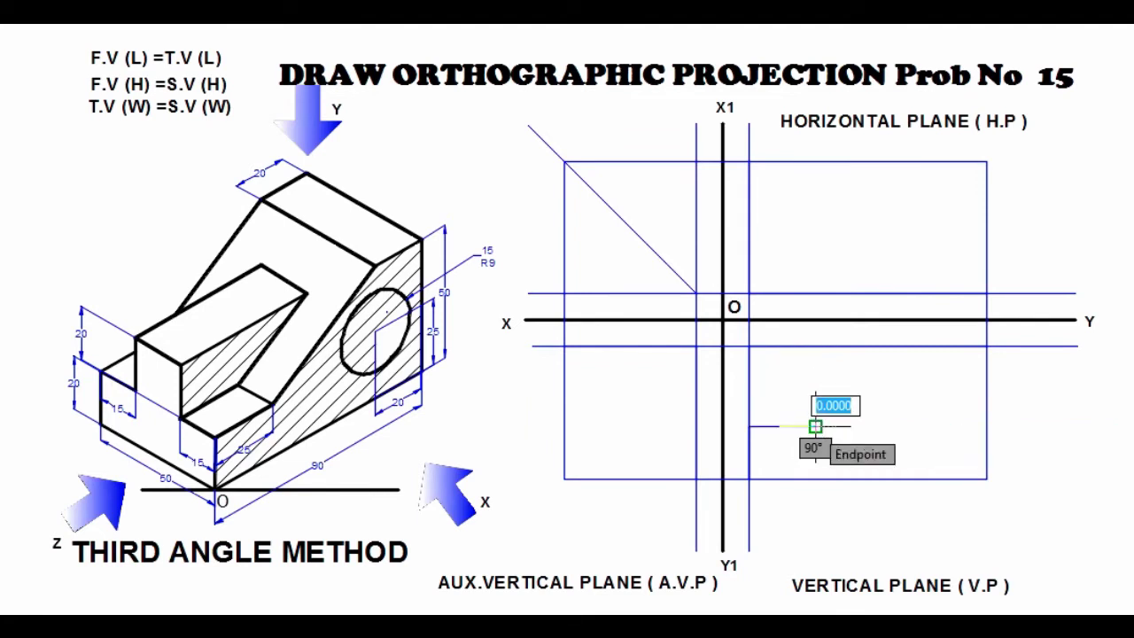
key(Return)
click(798, 434)
click(795, 443)
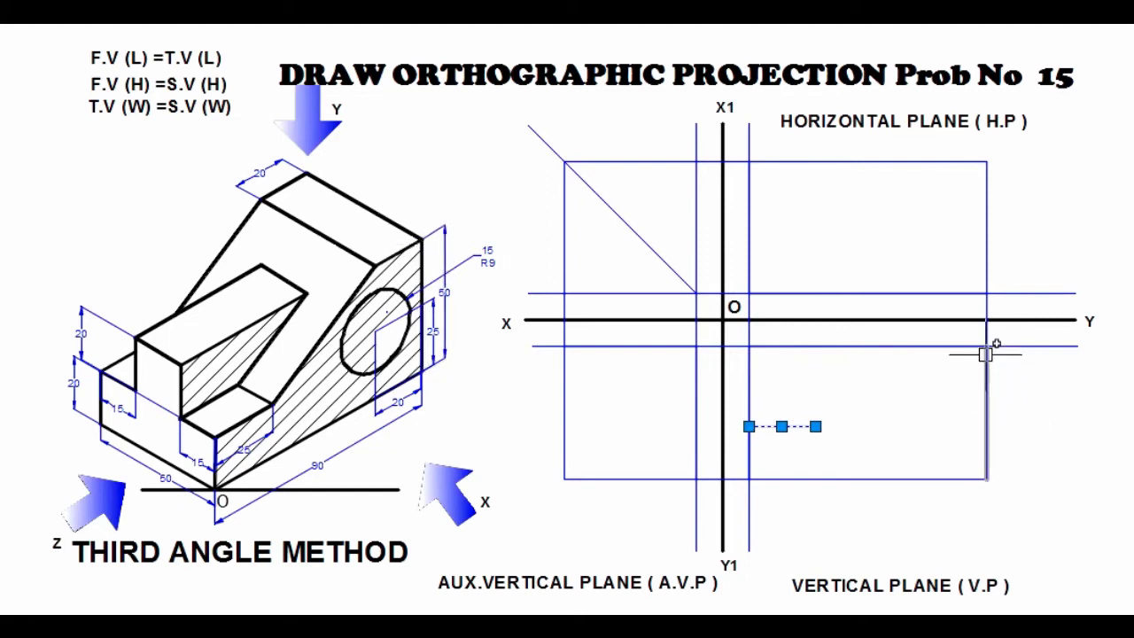
click(986, 401)
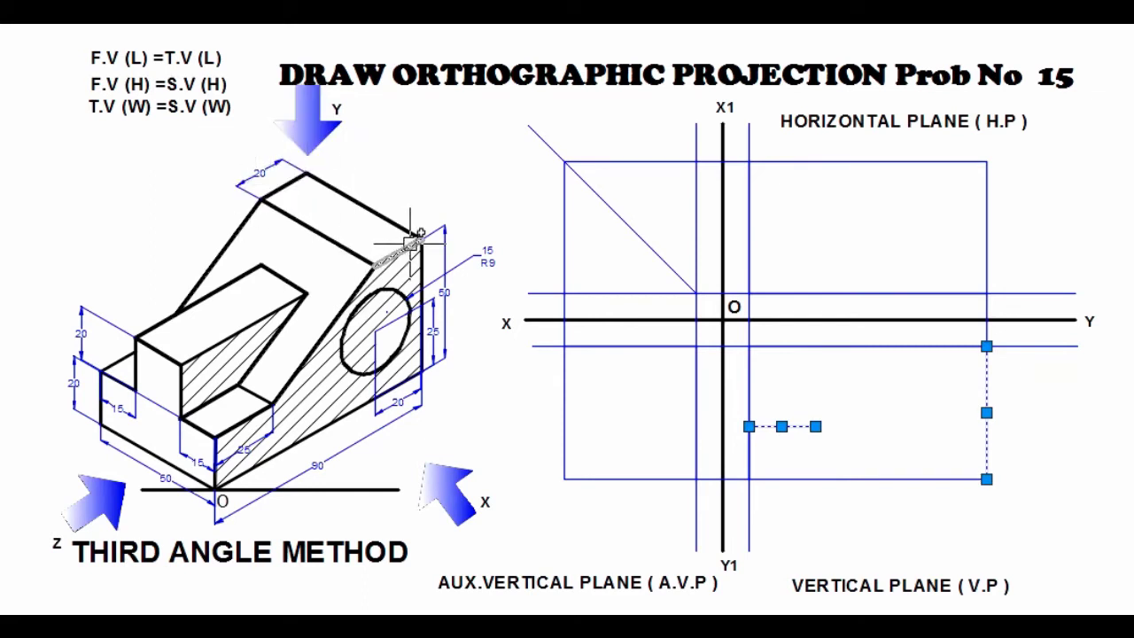
click(986, 346)
mouse_move(922, 347)
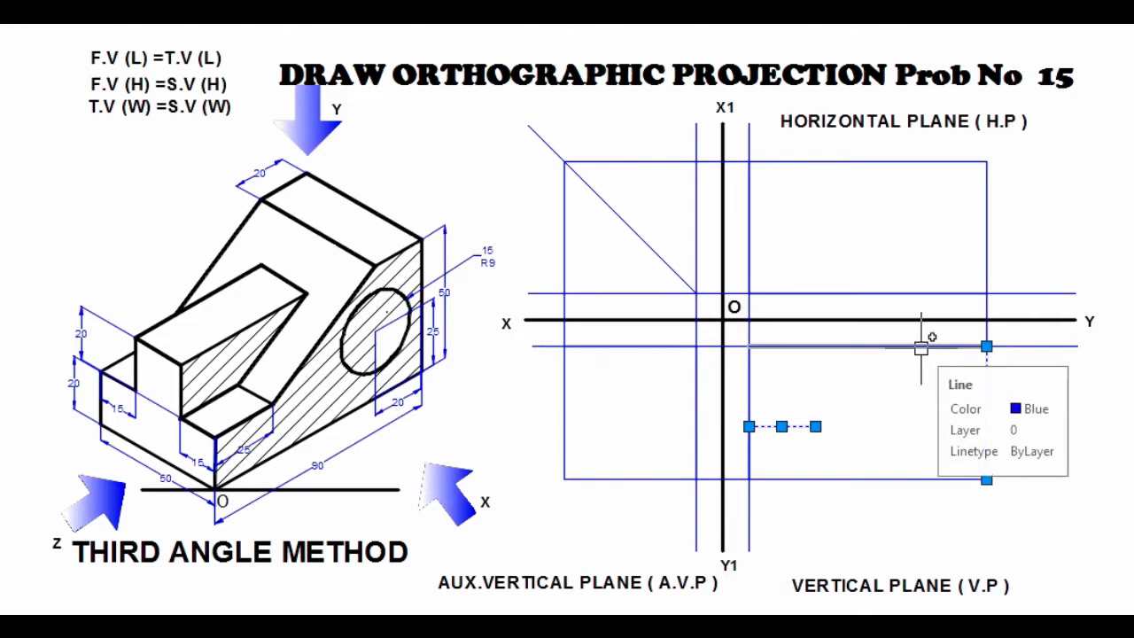
key(Escape)
text(l)
key(Return)
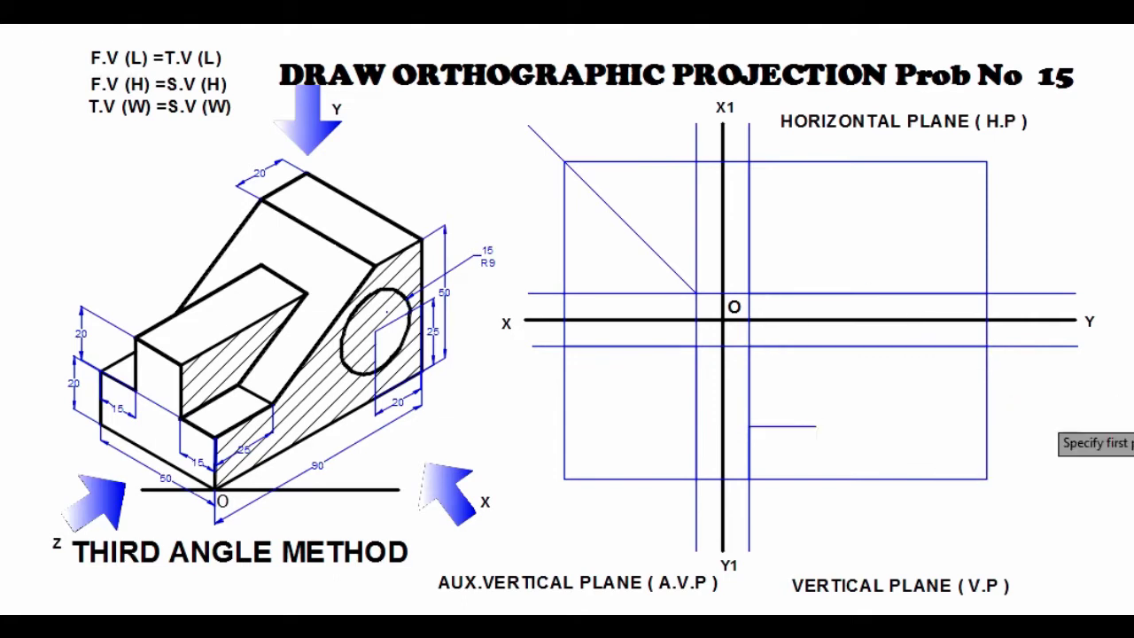
- Draw a 20-unit top edge leftward from the front view's top-right corner
click(987, 346)
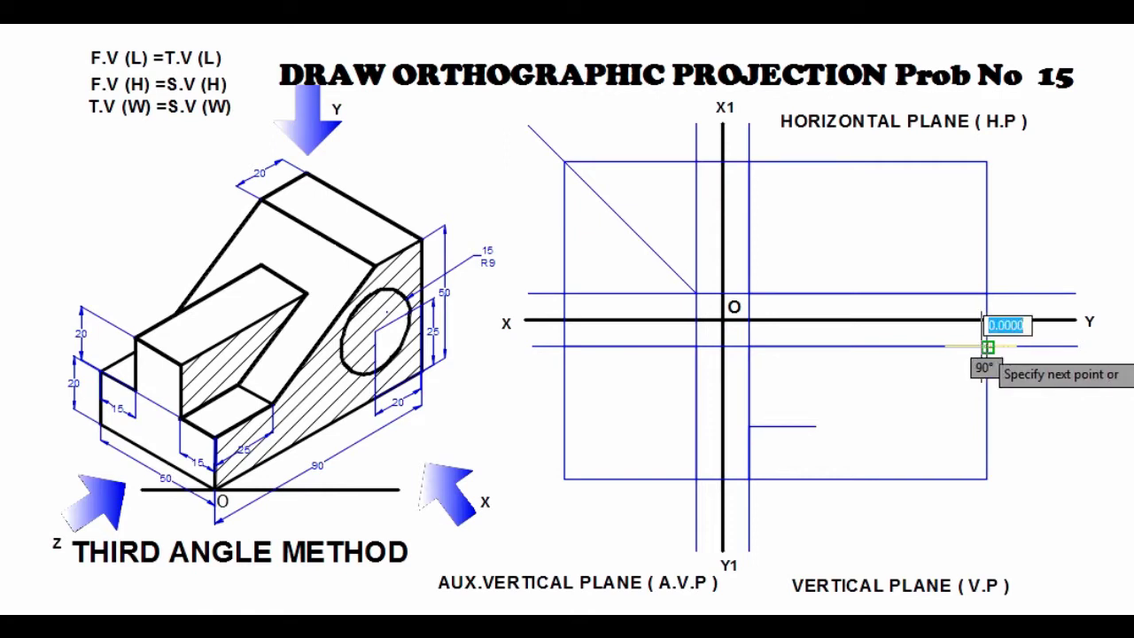
text(20)
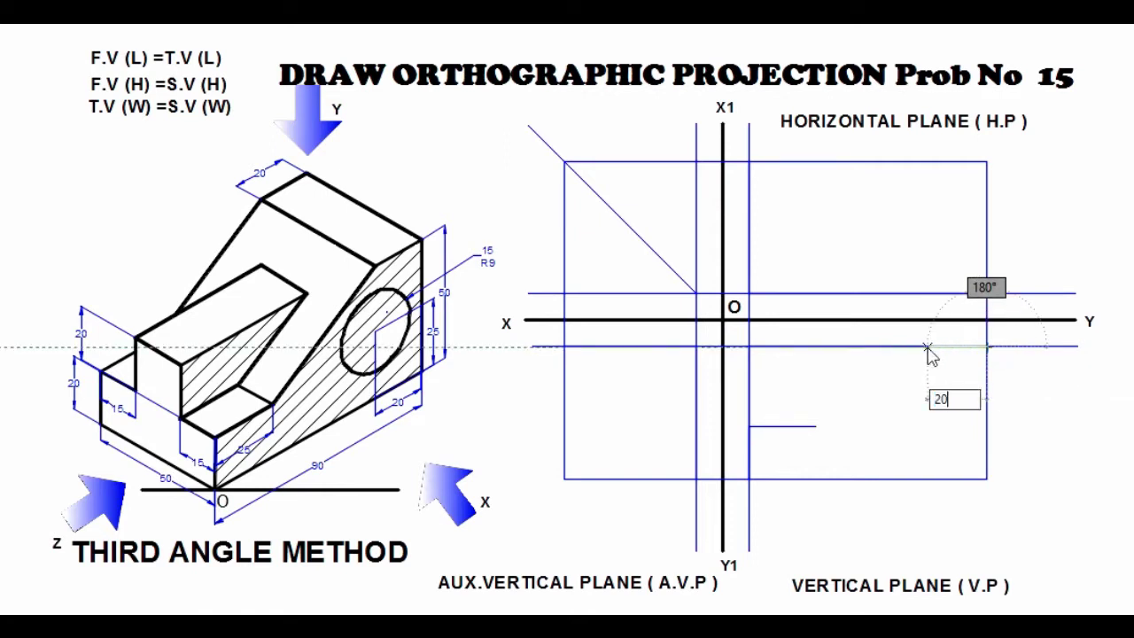
key(Return)
key(Return)
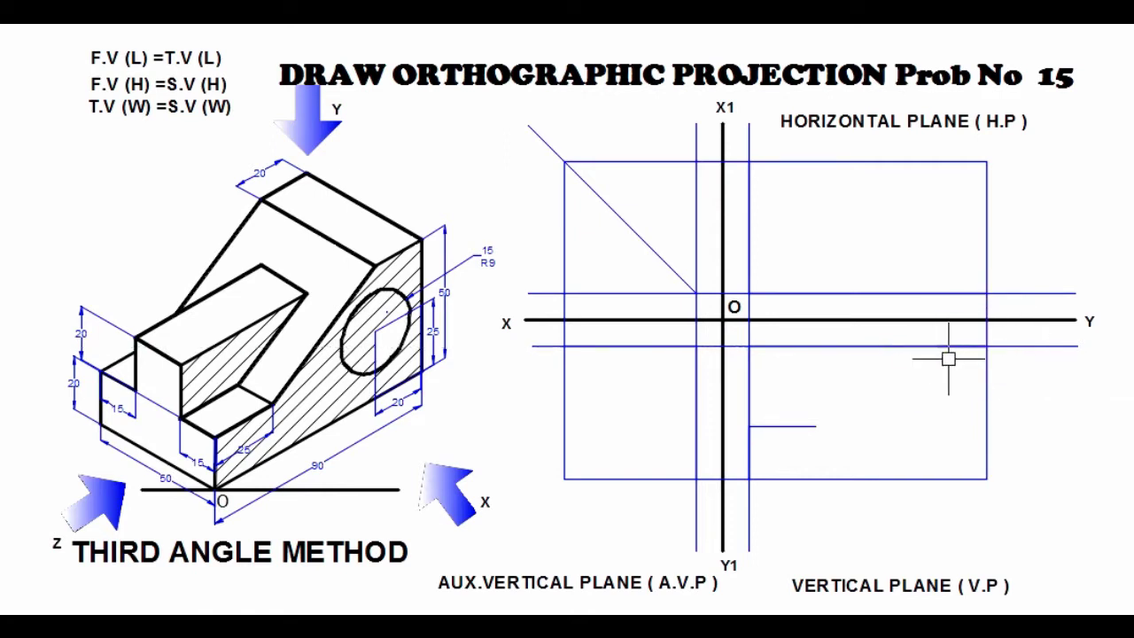
click(956, 347)
mouse_move(933, 346)
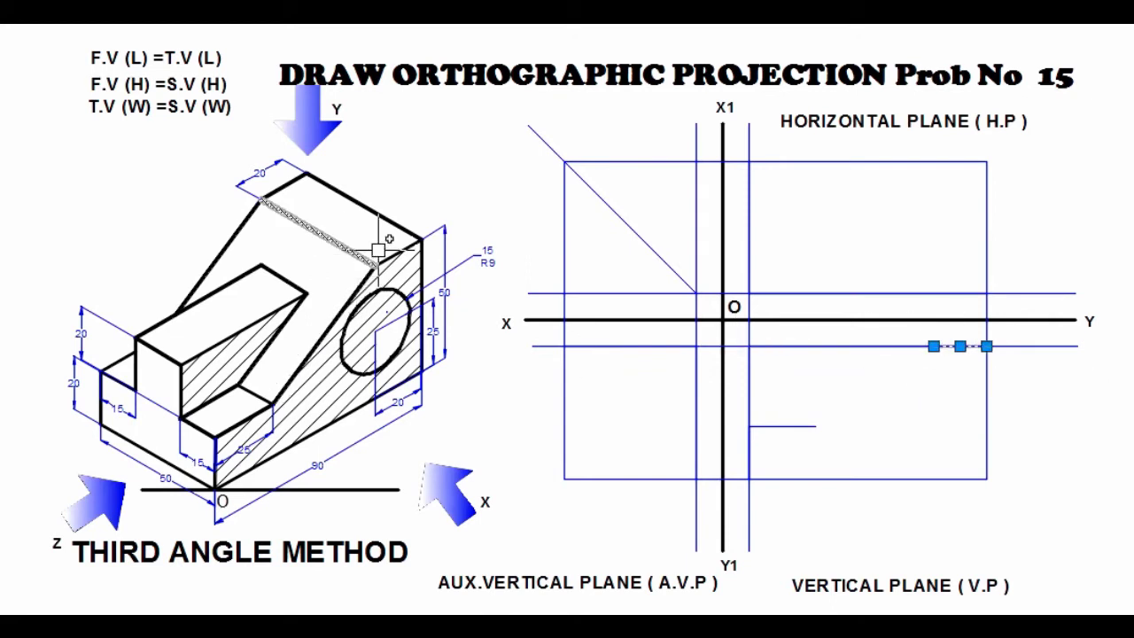
click(794, 426)
mouse_move(815, 426)
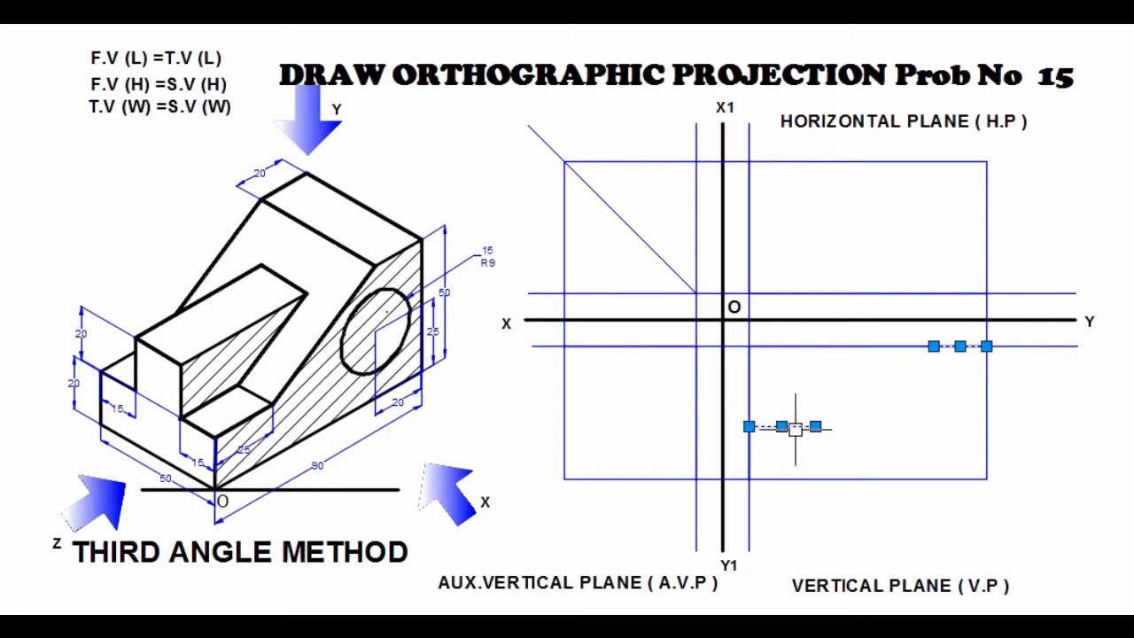
click(270, 406)
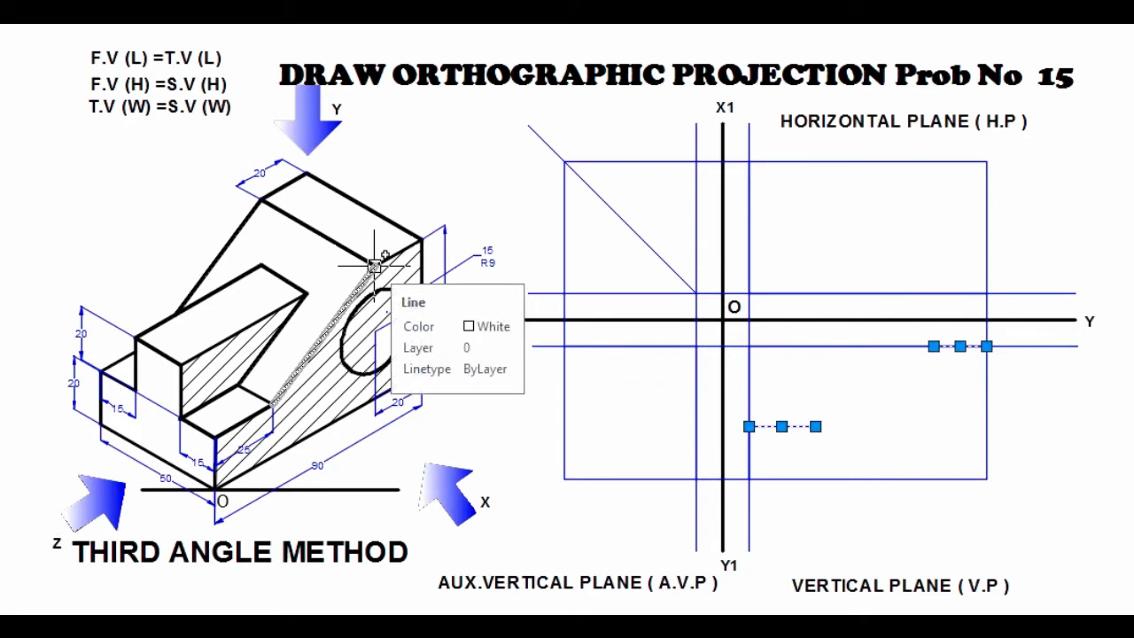
click(816, 426)
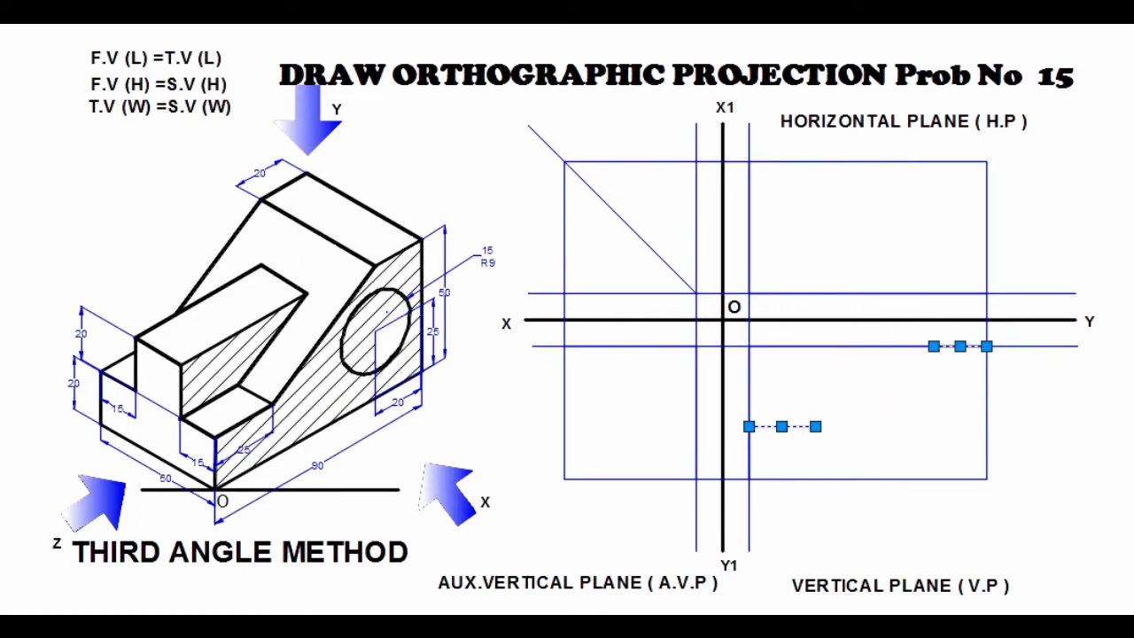
- Draw the sloping line from the top edge's left end down to the step's right end
key(l)
key(Return)
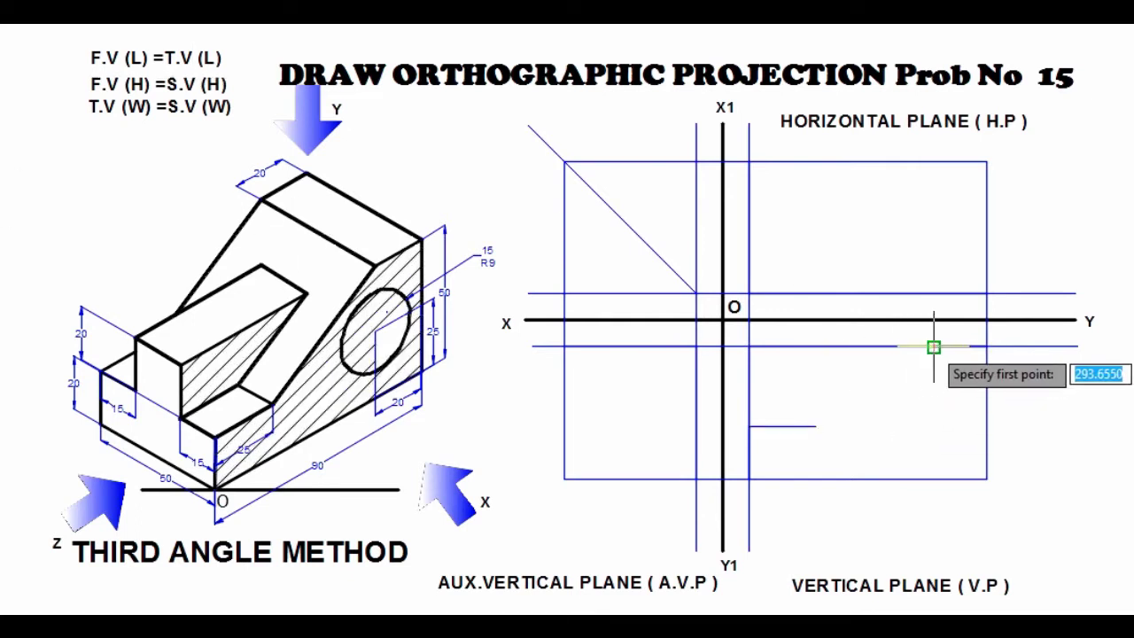
click(934, 347)
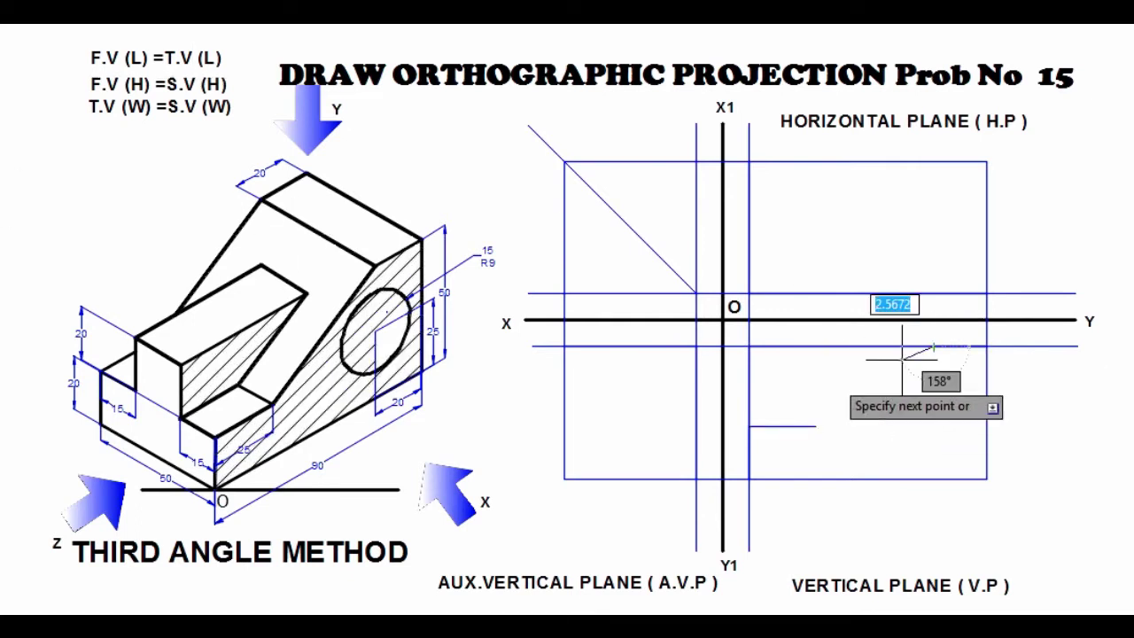
click(815, 426)
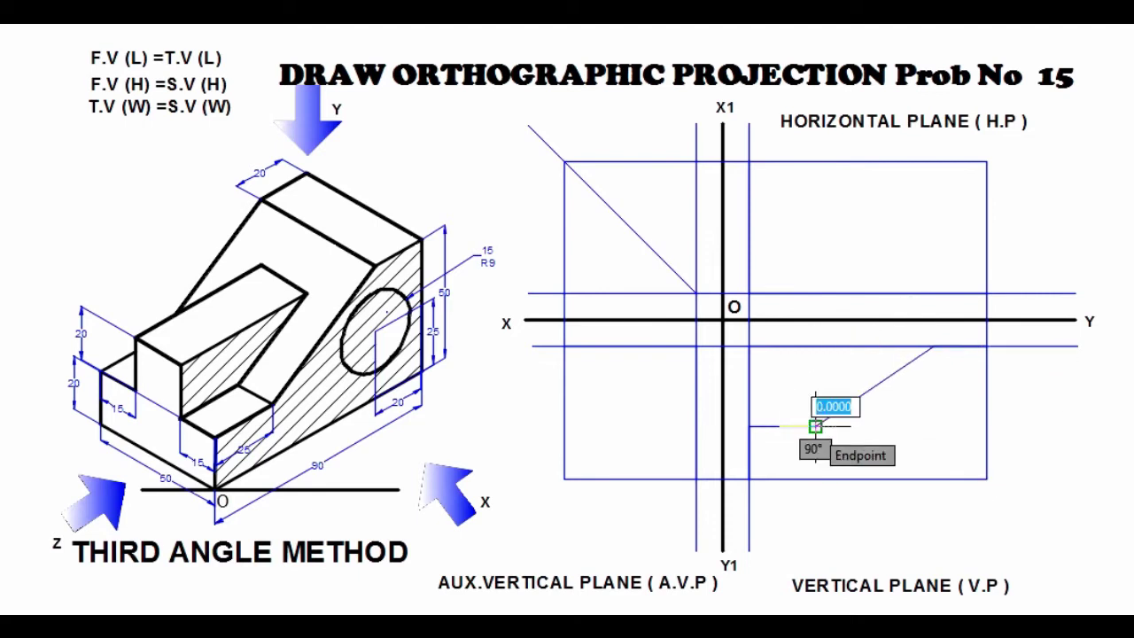
key(Escape)
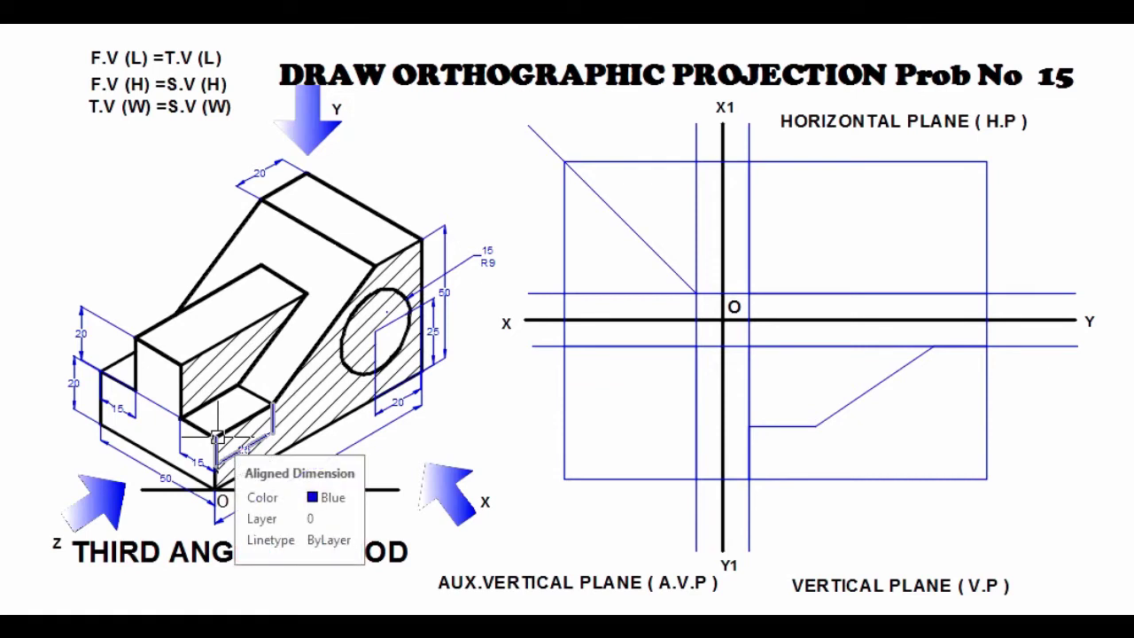
click(750, 428)
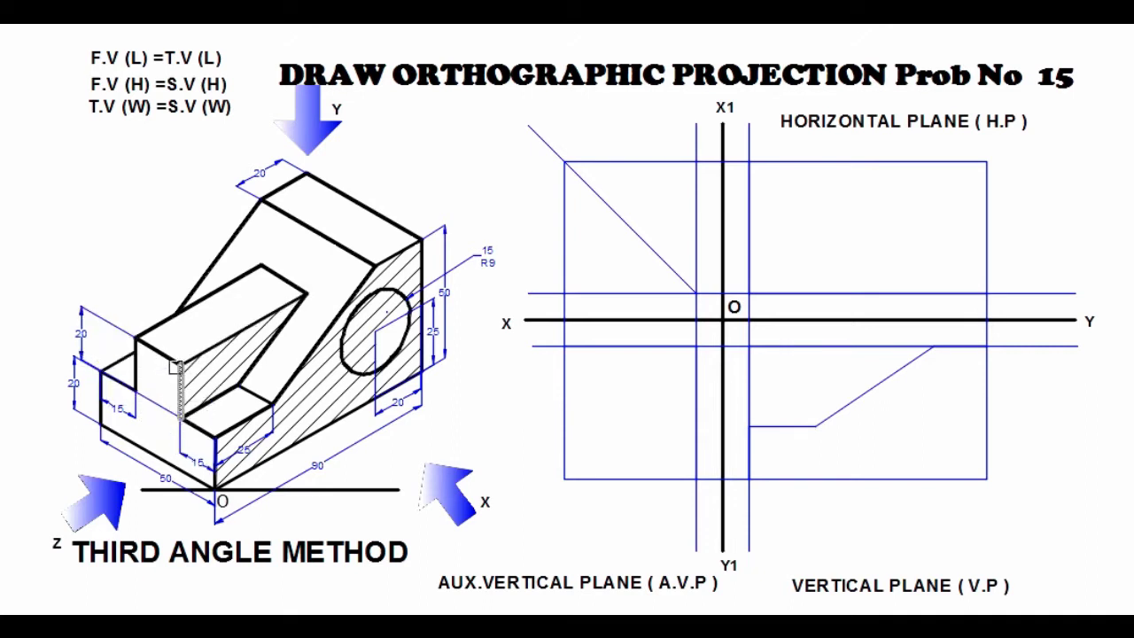
- Draw a 20-unit vertical line up from the step's left end along the front view's left edge
click(749, 427)
right_click(745, 384)
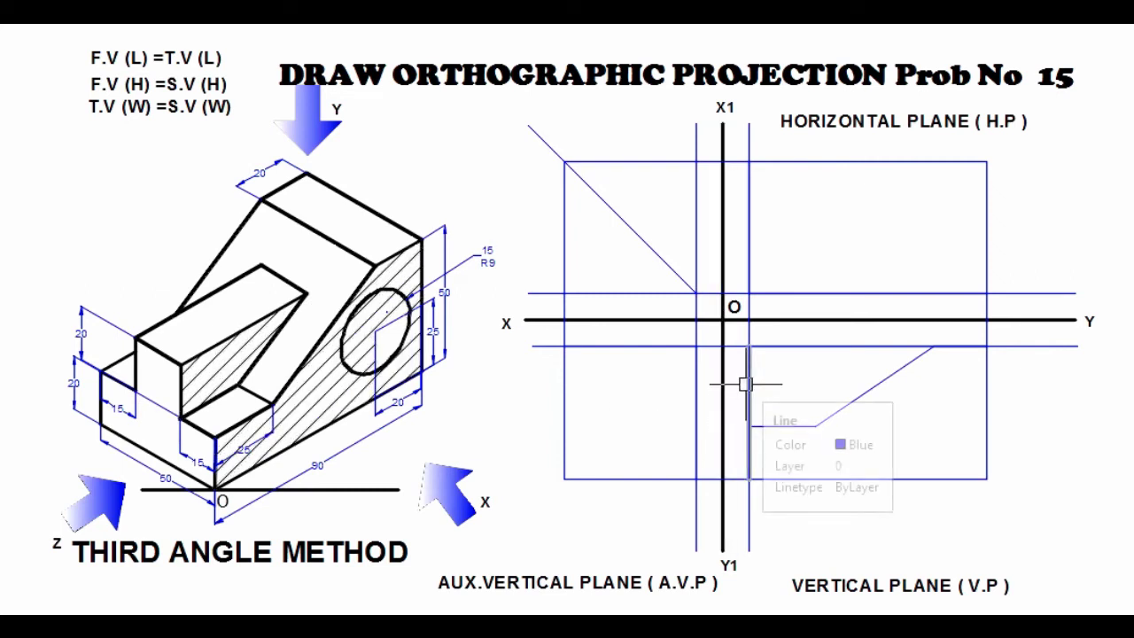
click(784, 419)
key(Return)
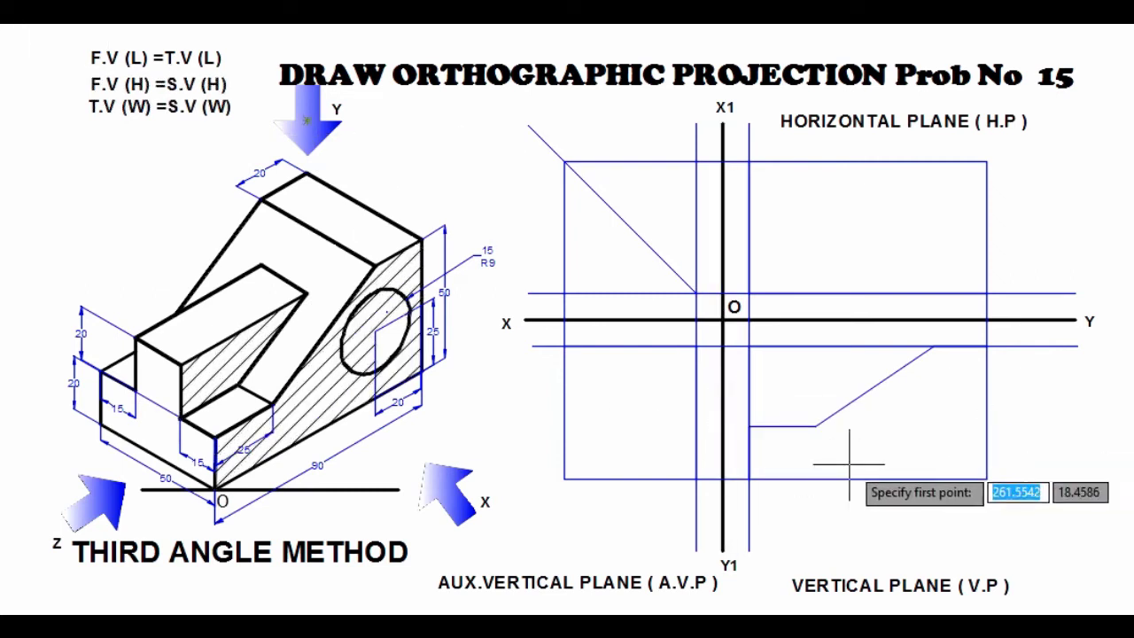
click(750, 427)
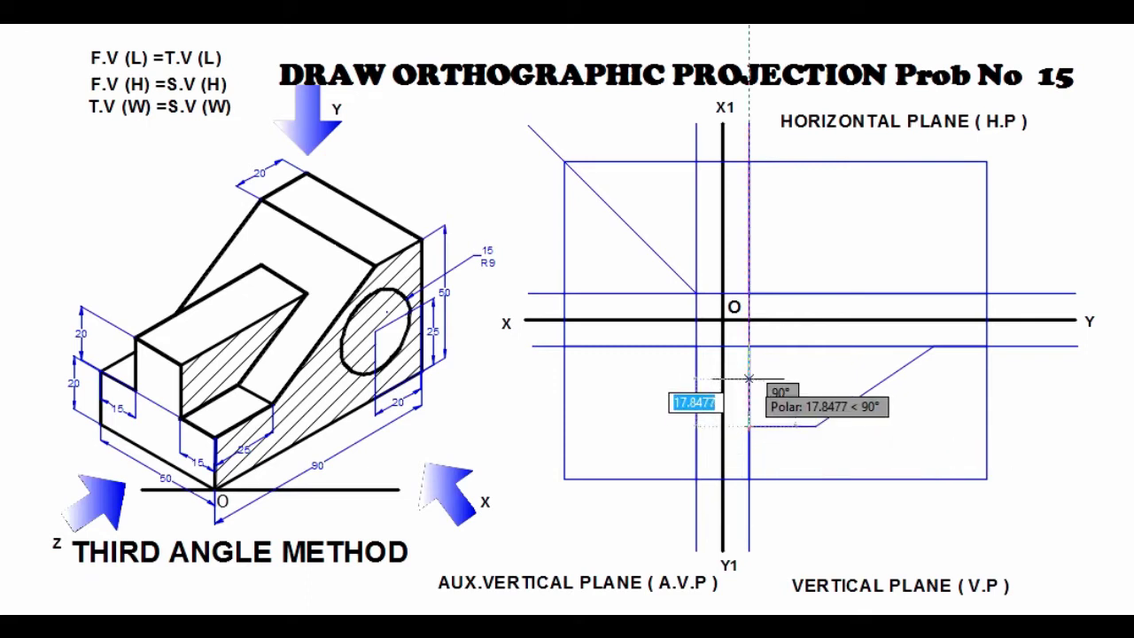
text(2)
key(Return)
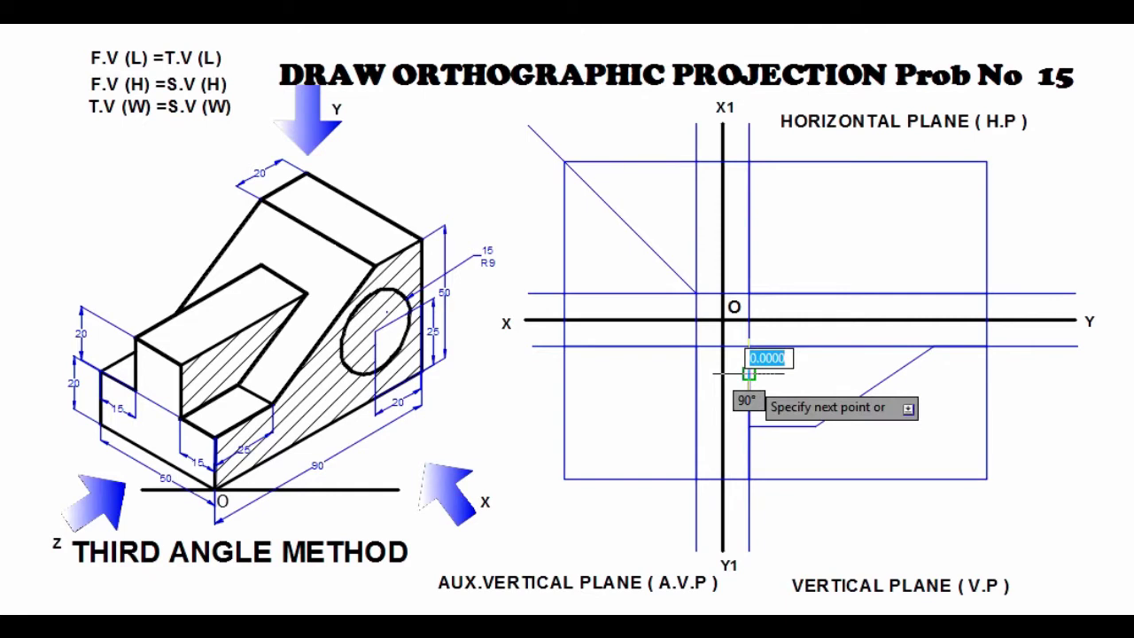
key(Escape)
click(749, 407)
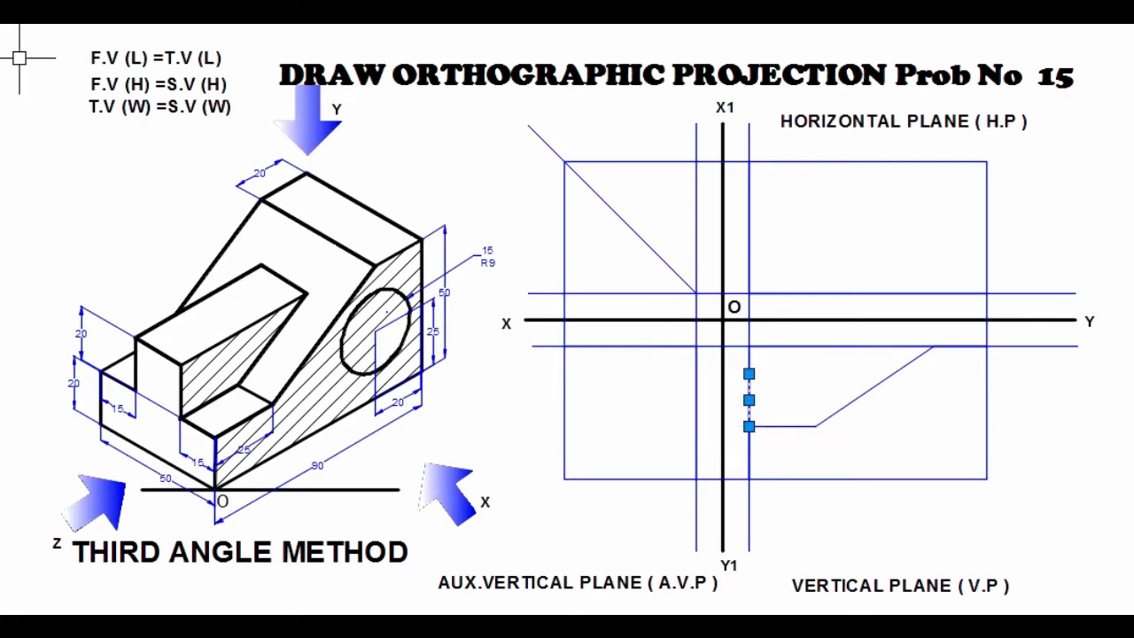
- Extend the step's horizontal line from the short vertical line's top to the slope
text(l)
key(Return)
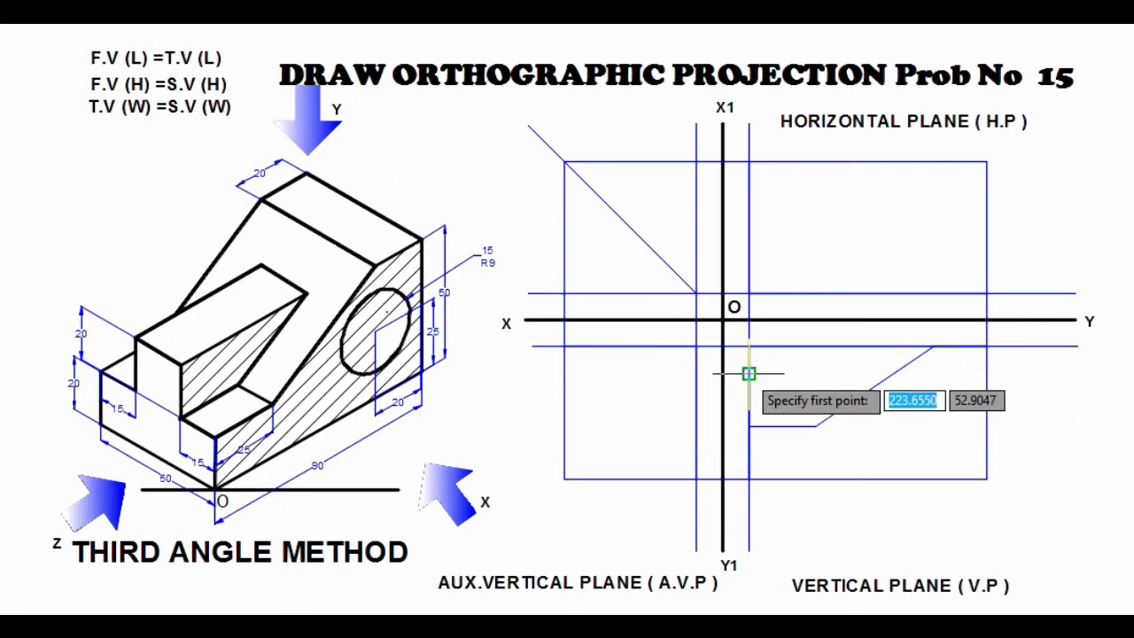
click(748, 373)
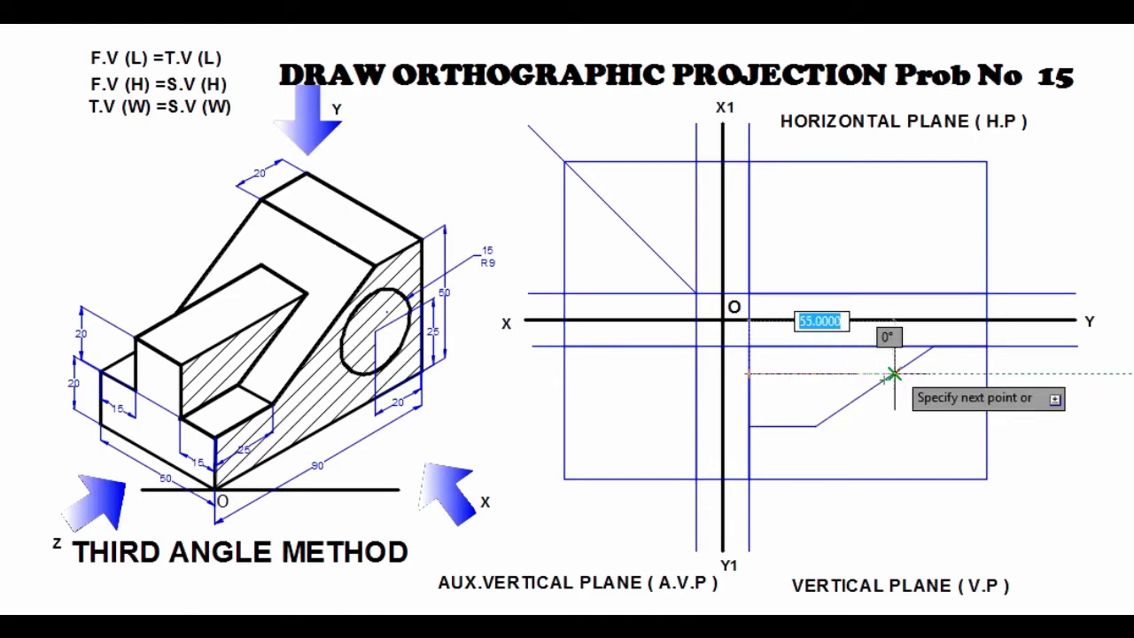
click(894, 373)
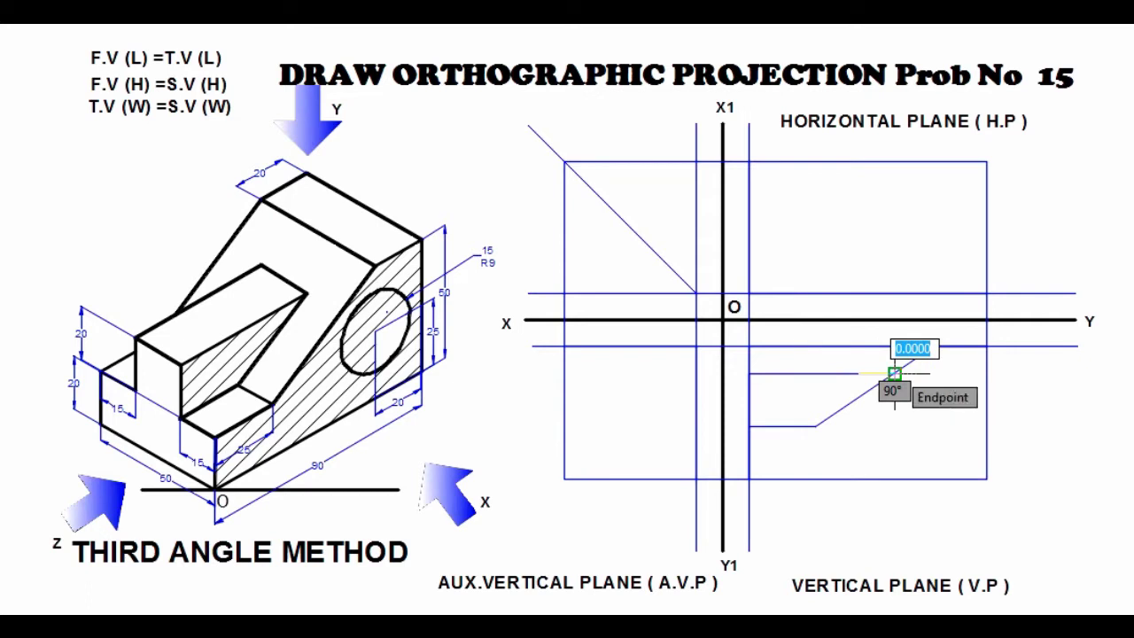
key(Escape)
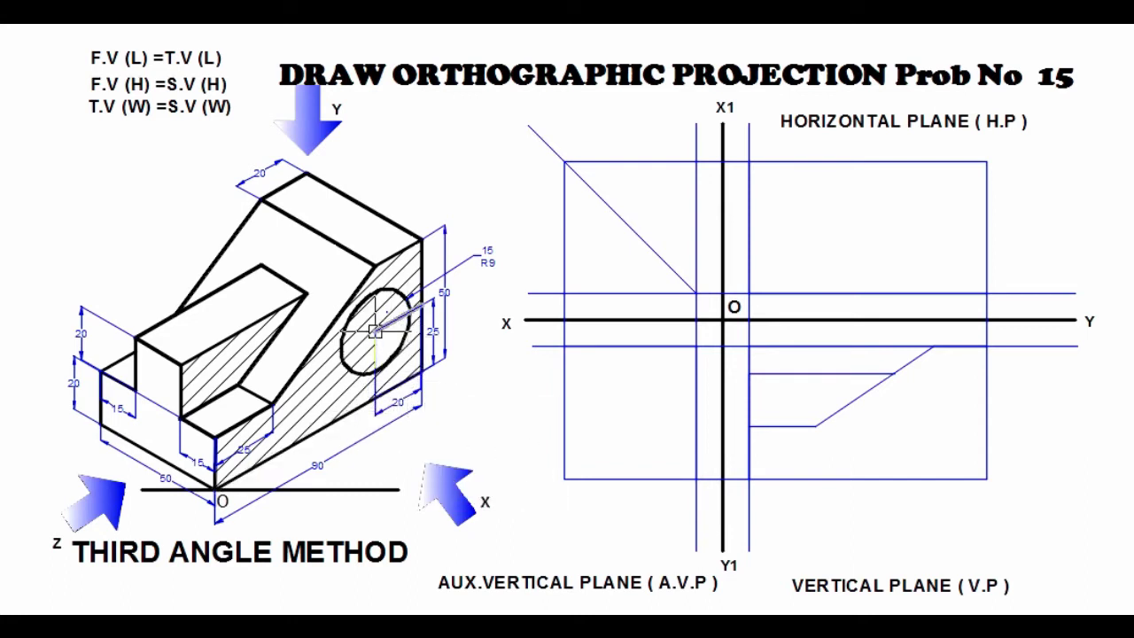
- Draw a 20-unit line leftward along the front view's bottom edge
key(space)
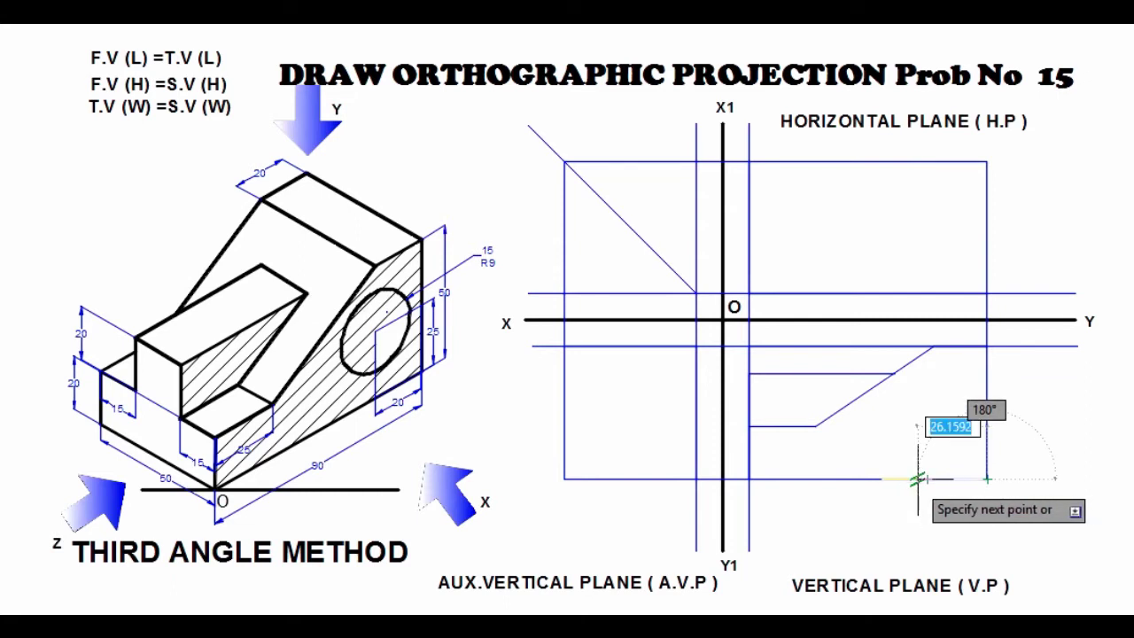
text(20)
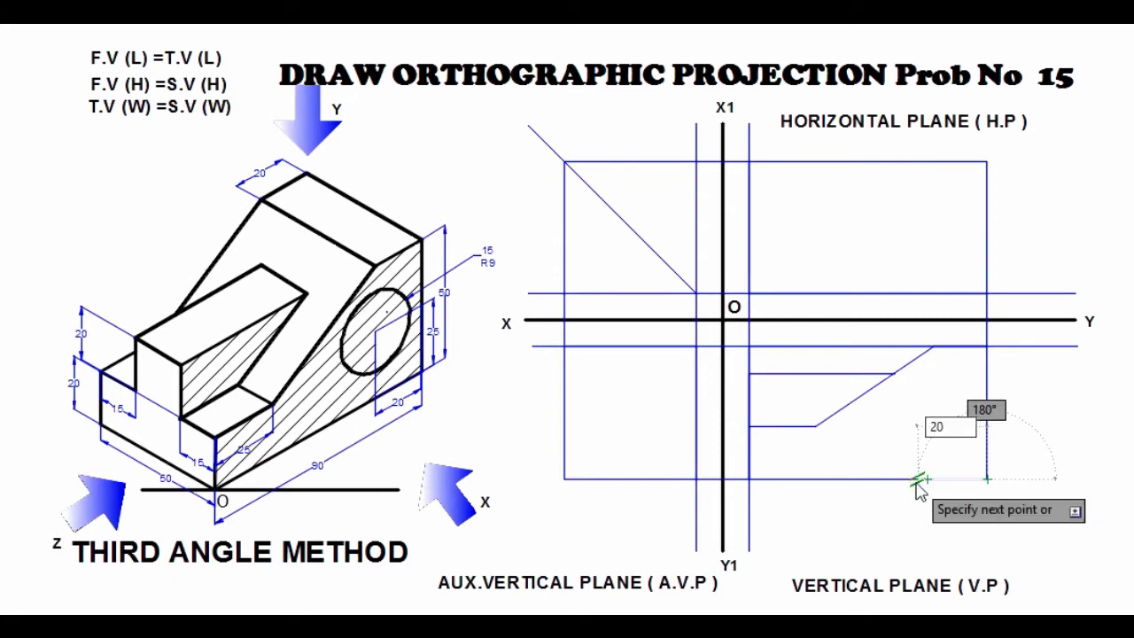
key(Return)
key(Return)
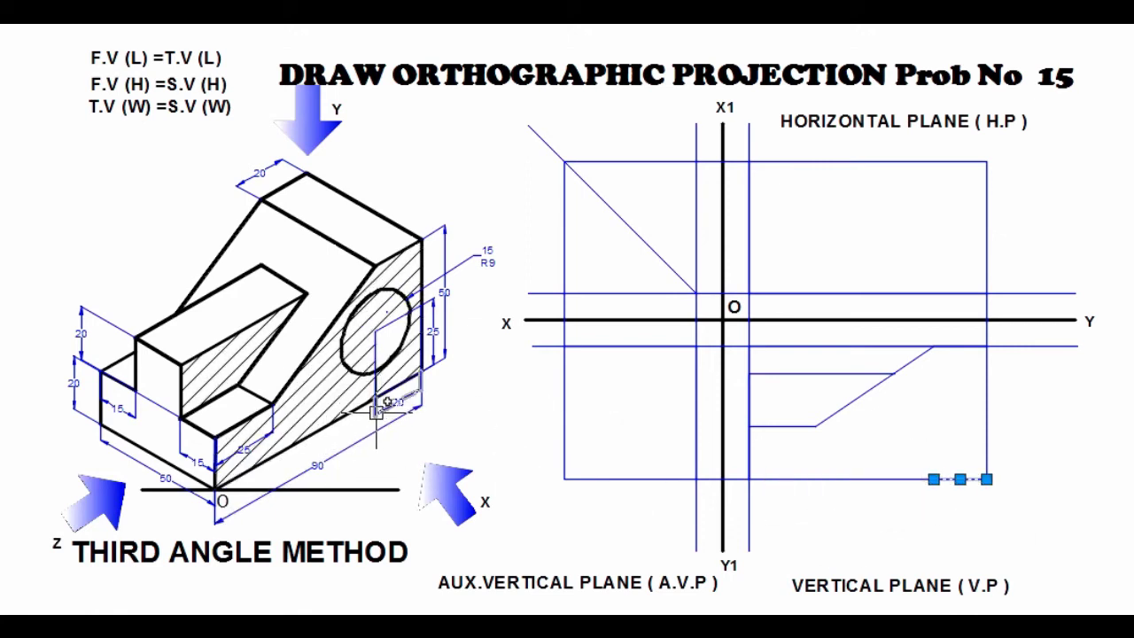
mouse_move(376, 325)
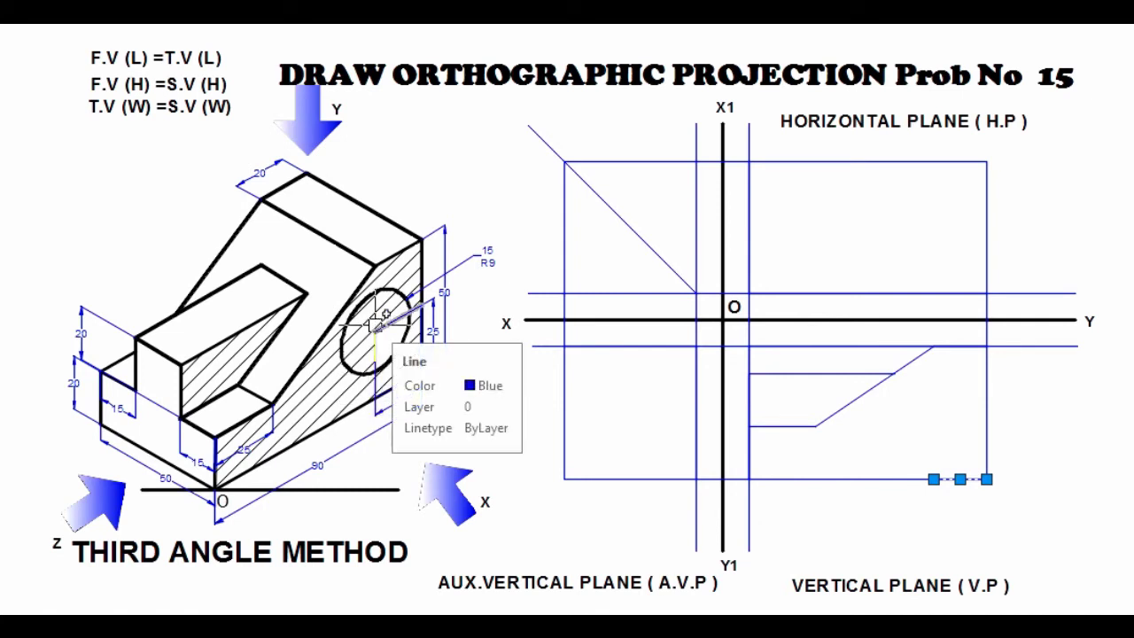
key(Escape)
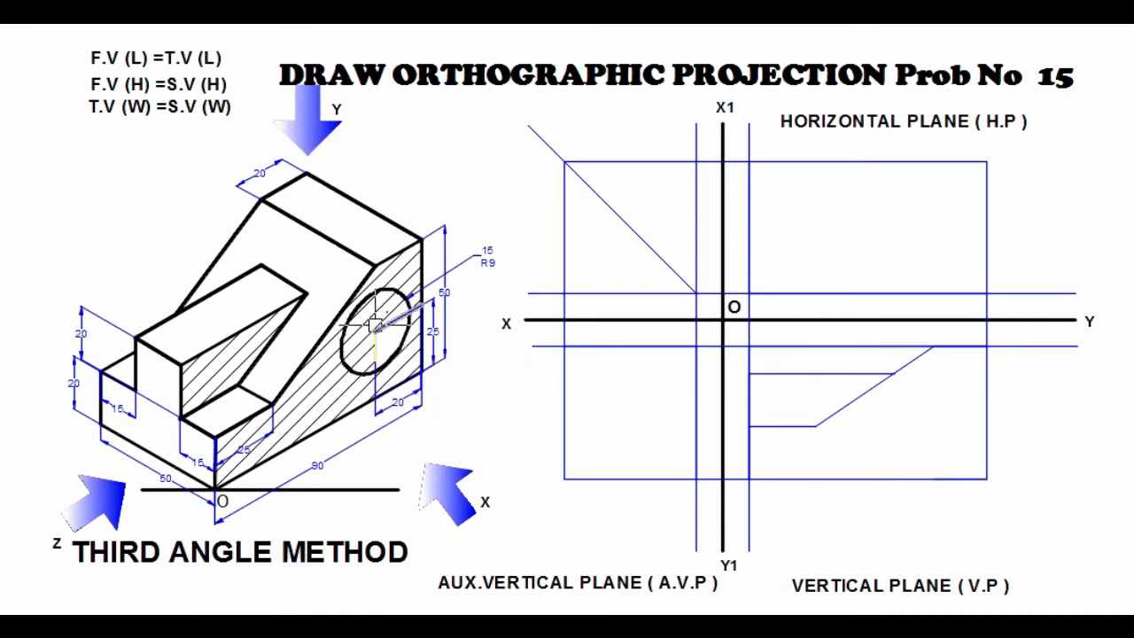
- Draw a 25-unit vertical line up from the 20-unit segment's end to locate the hole centre
key(l)
key(Return)
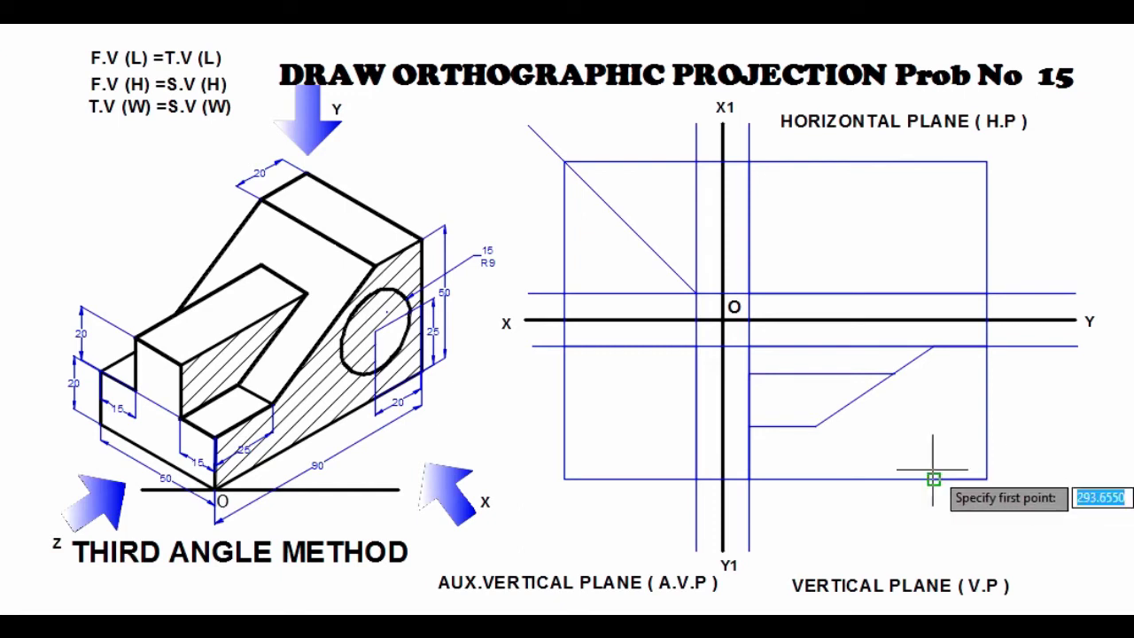
click(934, 480)
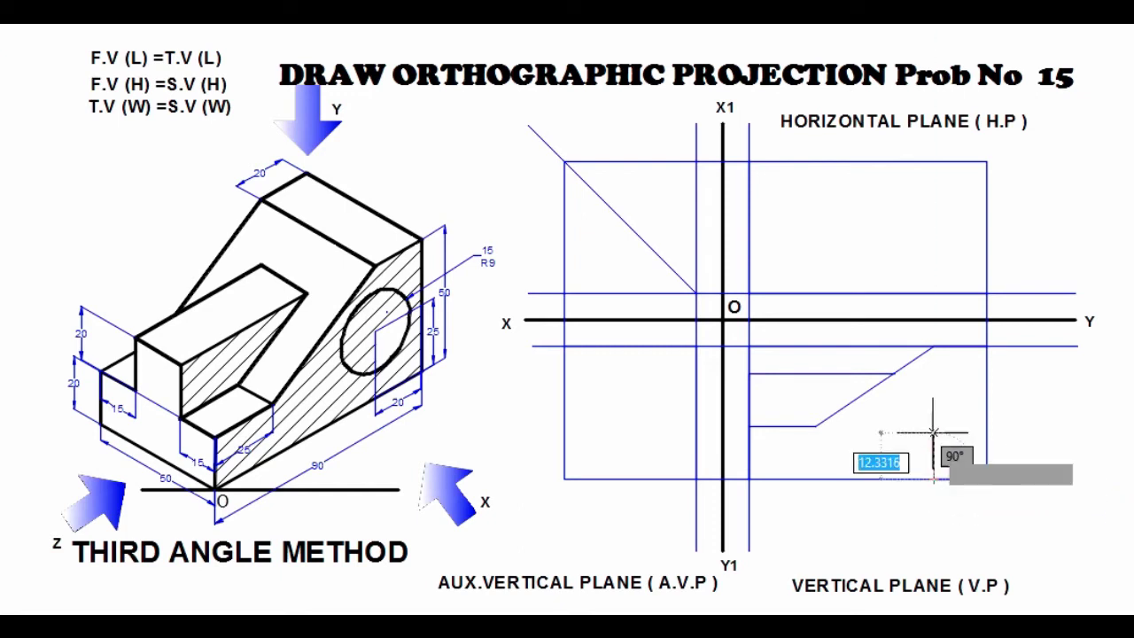
text(25)
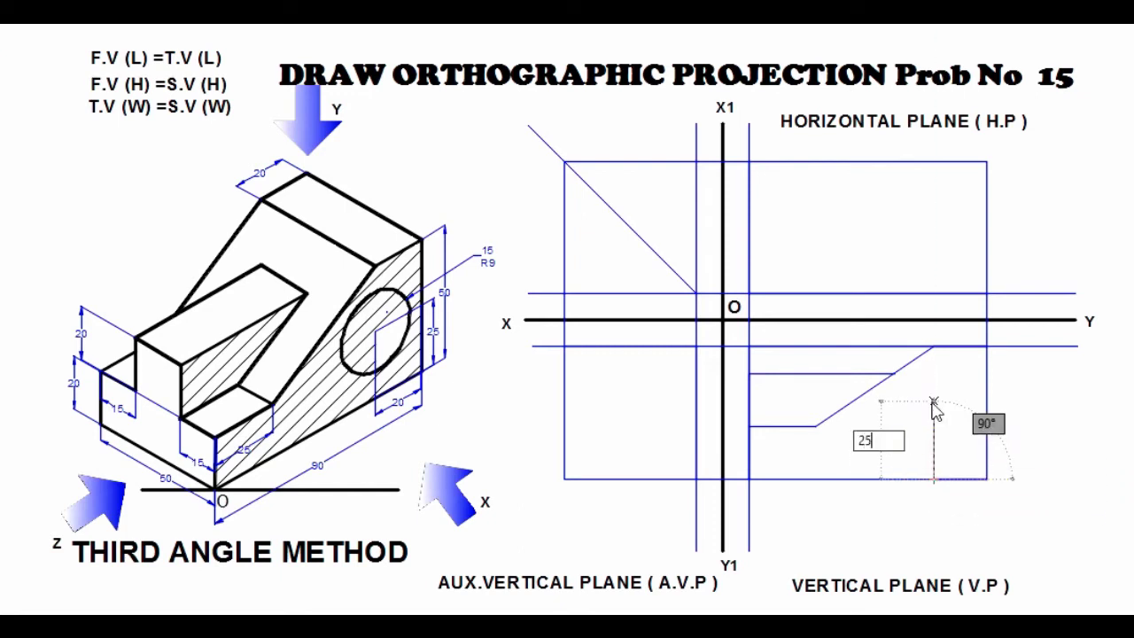
key(Return)
key(Return)
click(934, 433)
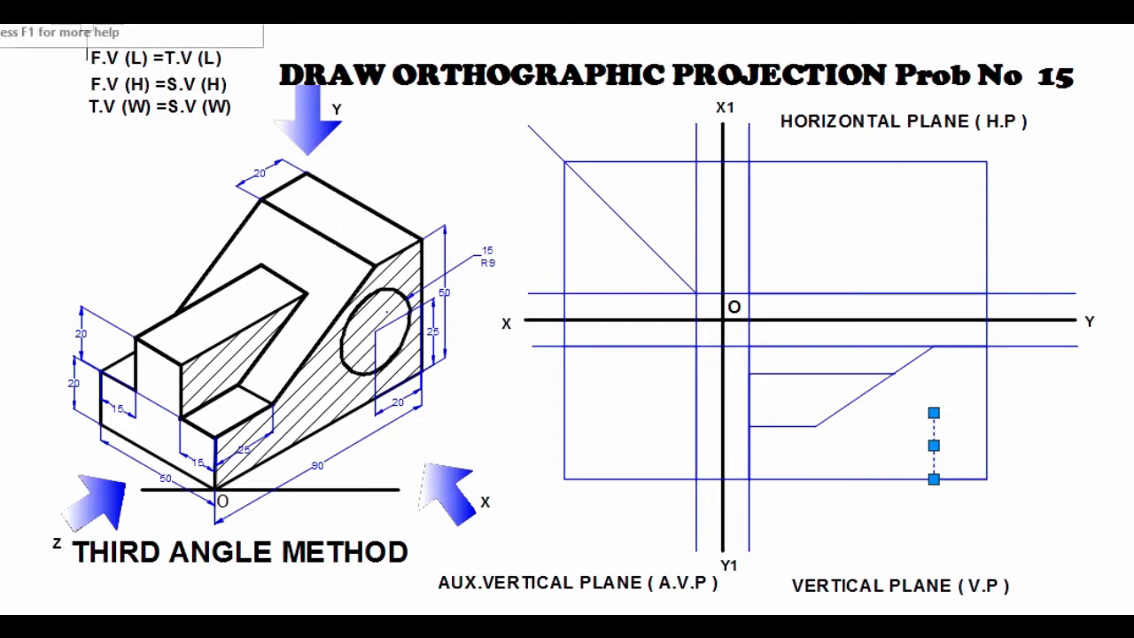
key(Escape)
key(c)
key(Return)
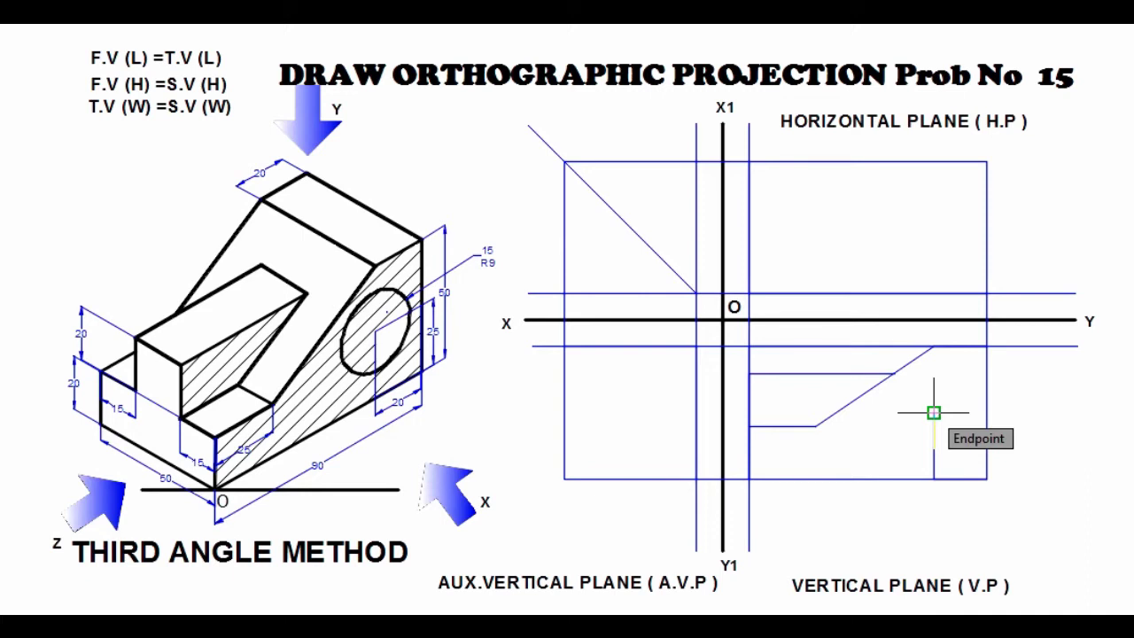
- Draw a radius-15 circle centred on the top of the 25-unit upright
click(934, 412)
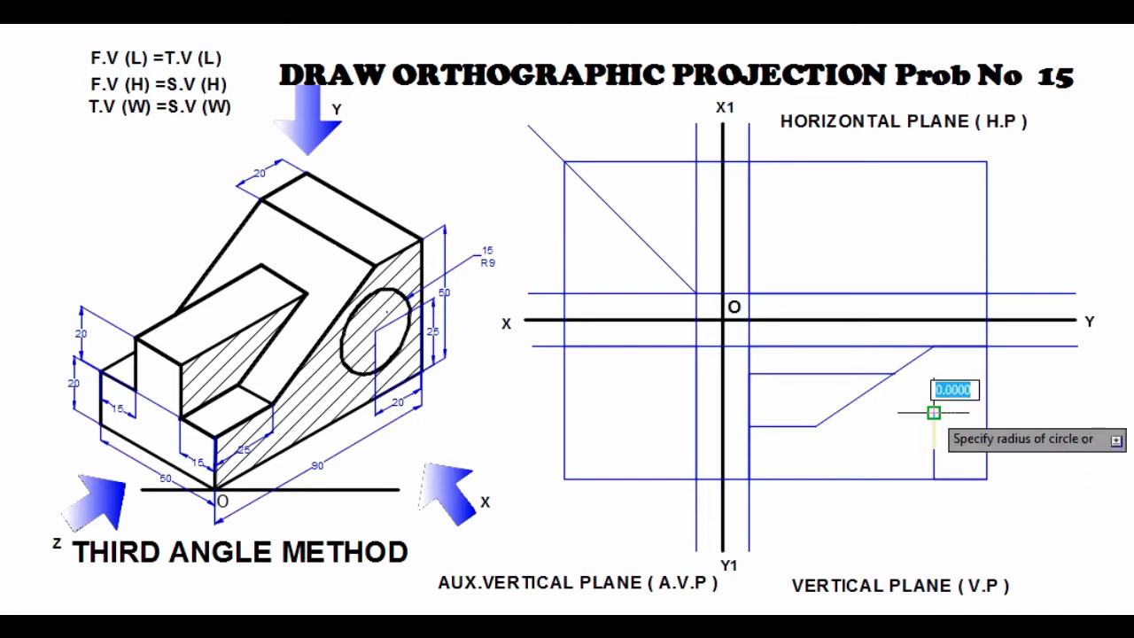
text(15)
key(Return)
- Trim away the extra piece of the bottom line
right_click(985, 429)
key(Escape)
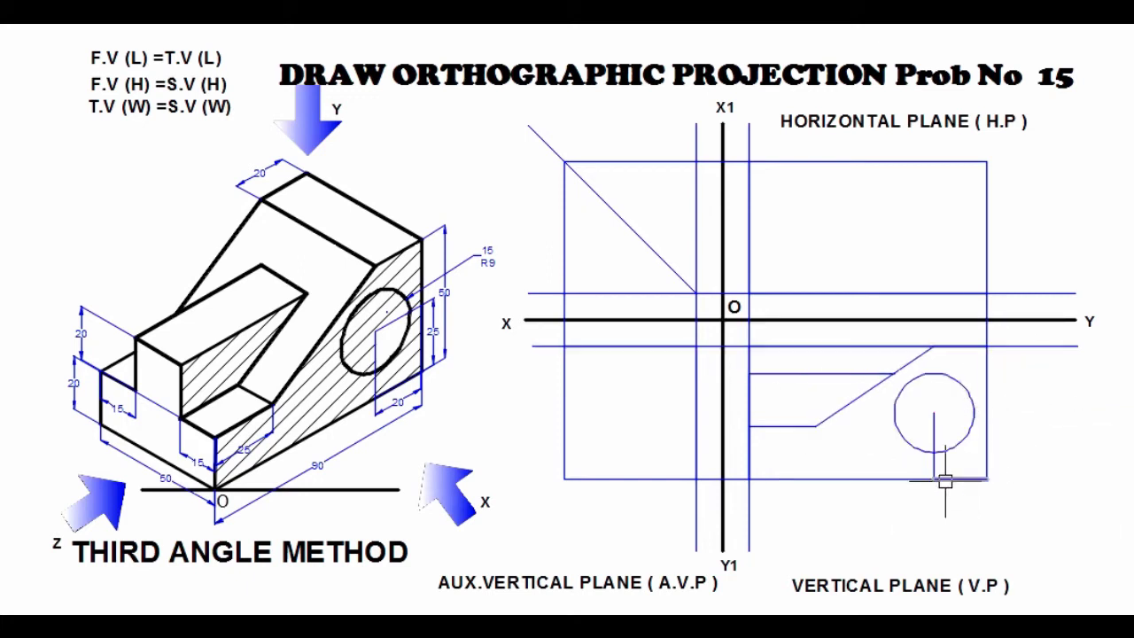
click(869, 478)
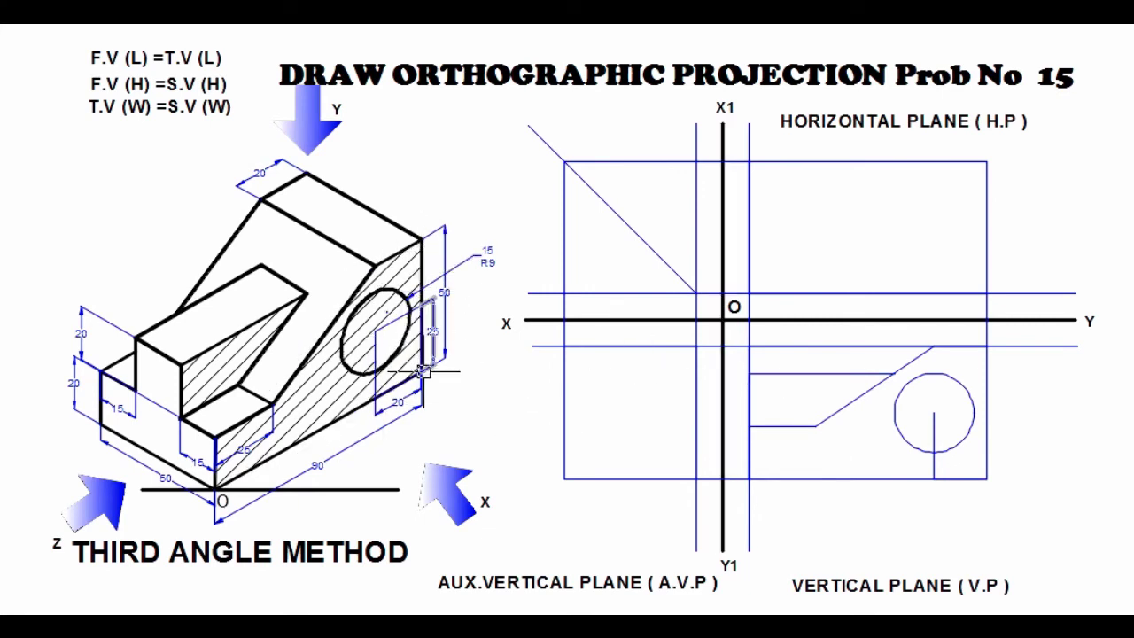
- Set the front view's right, bottom, step, slope and top edges and hole circle to 0.30 mm black
click(986, 404)
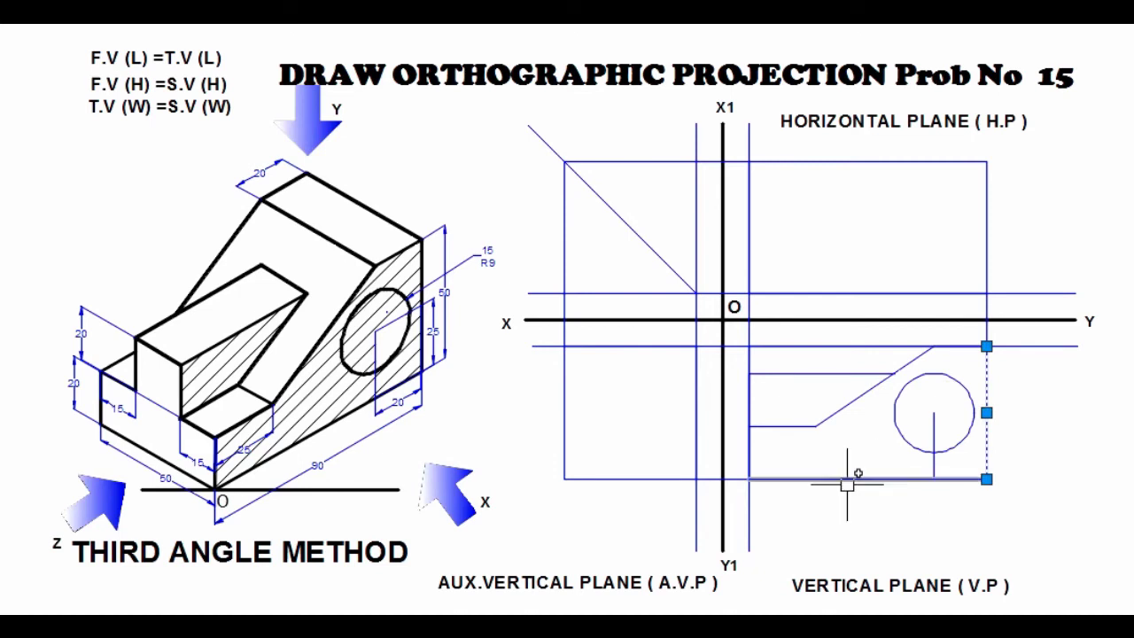
click(804, 479)
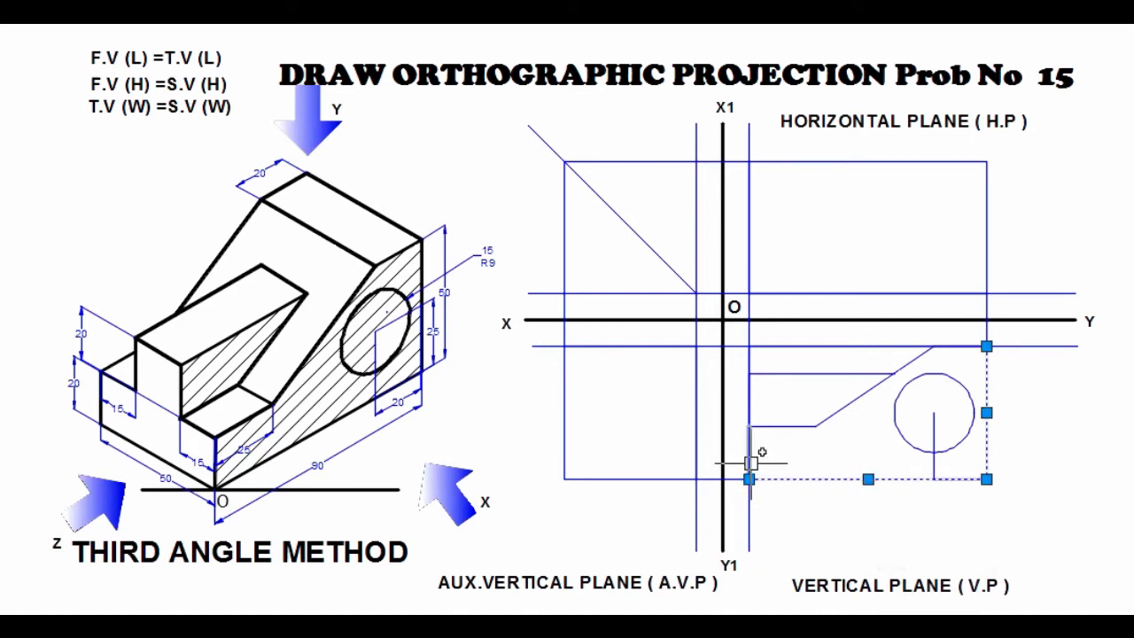
click(780, 426)
click(849, 396)
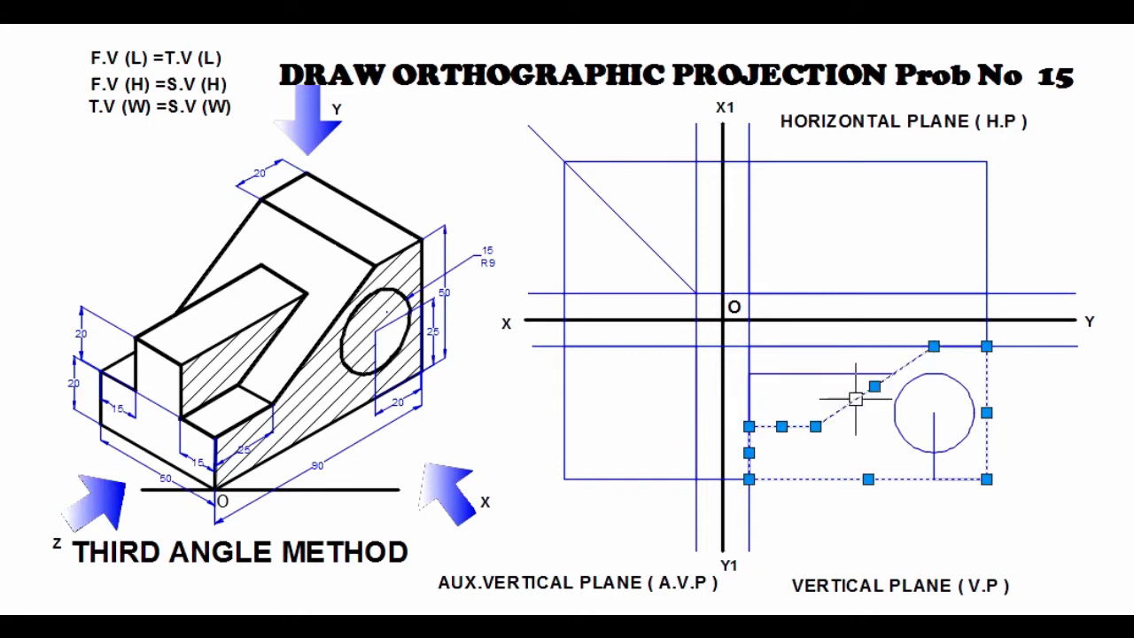
click(960, 346)
click(950, 373)
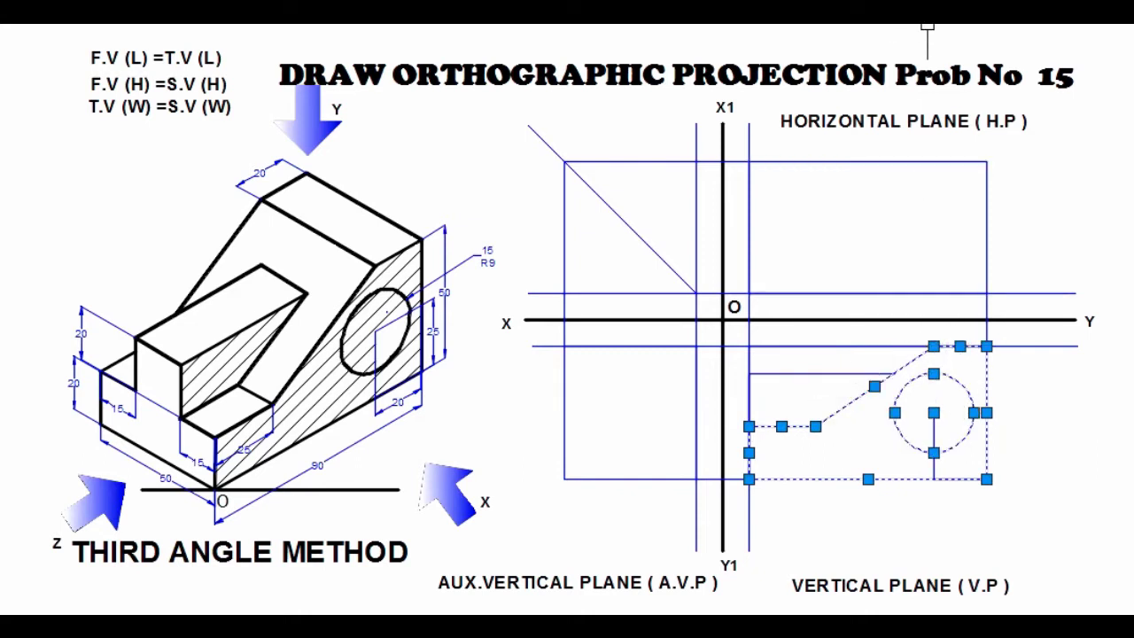
click(931, 13)
click(881, 61)
click(926, 13)
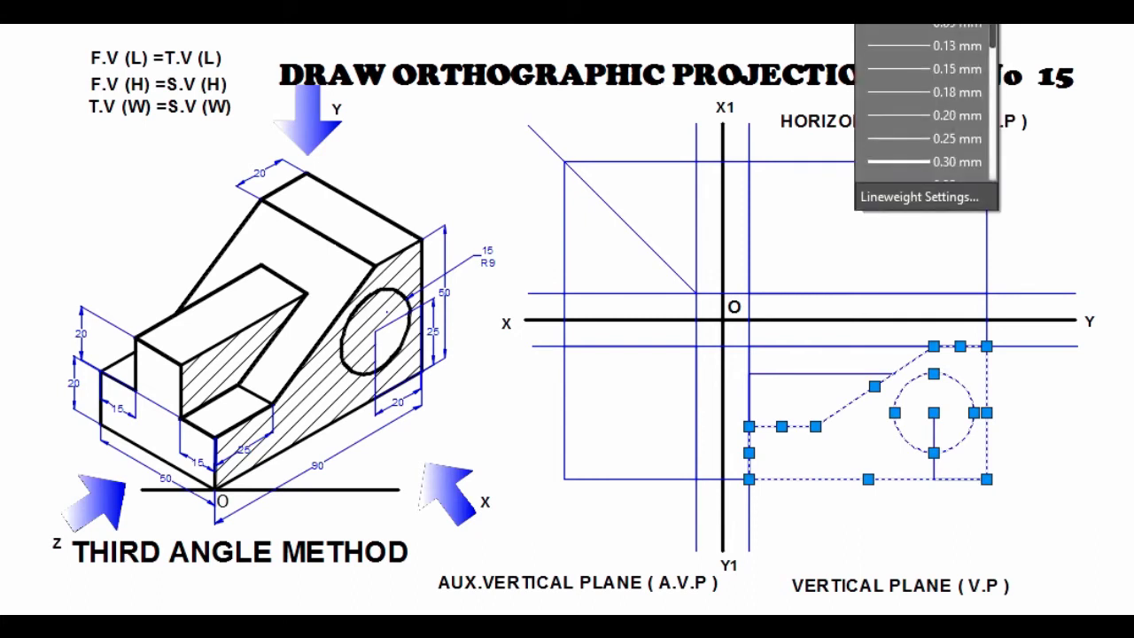
click(906, 159)
click(922, 13)
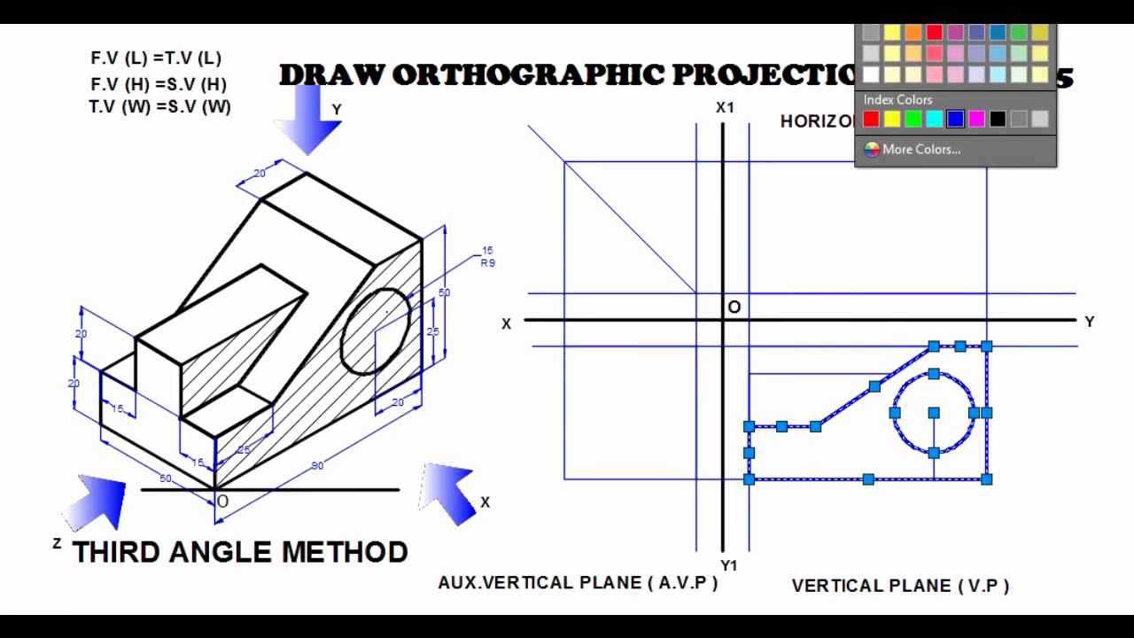
click(1037, 119)
key(Escape)
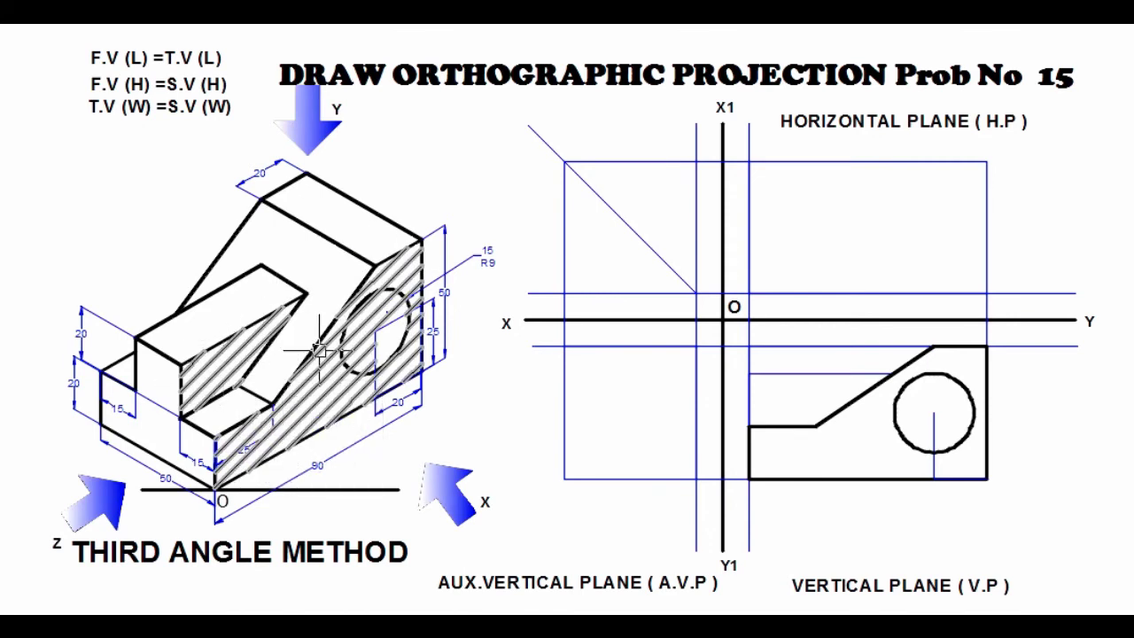
- Give the left step edge and upper step line a 0.30 mm black lineweight
click(752, 401)
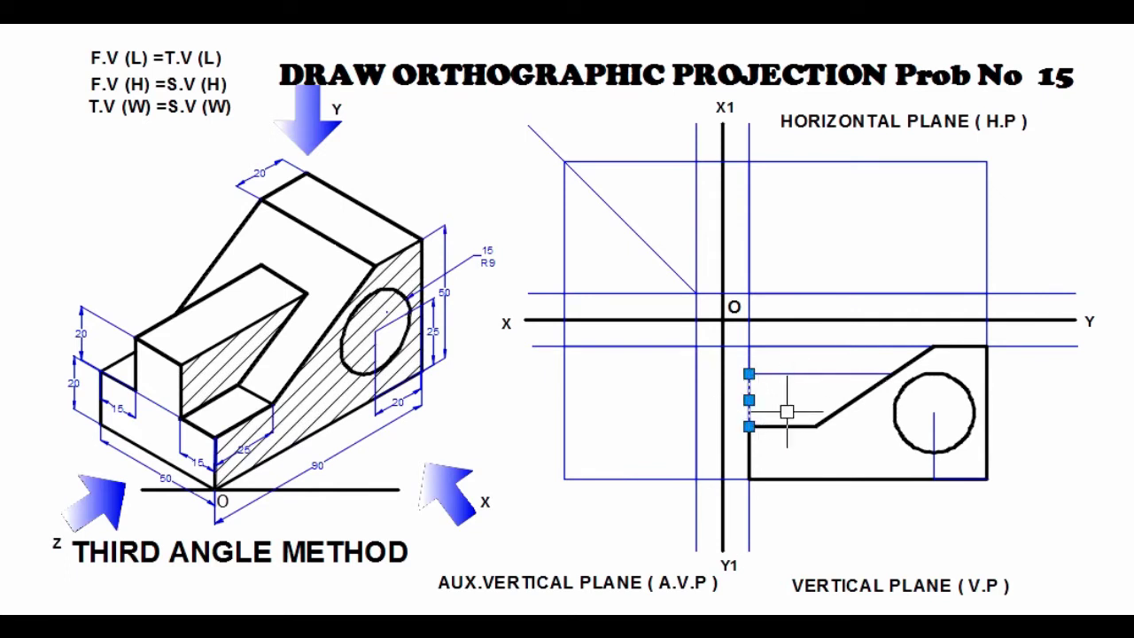
click(823, 373)
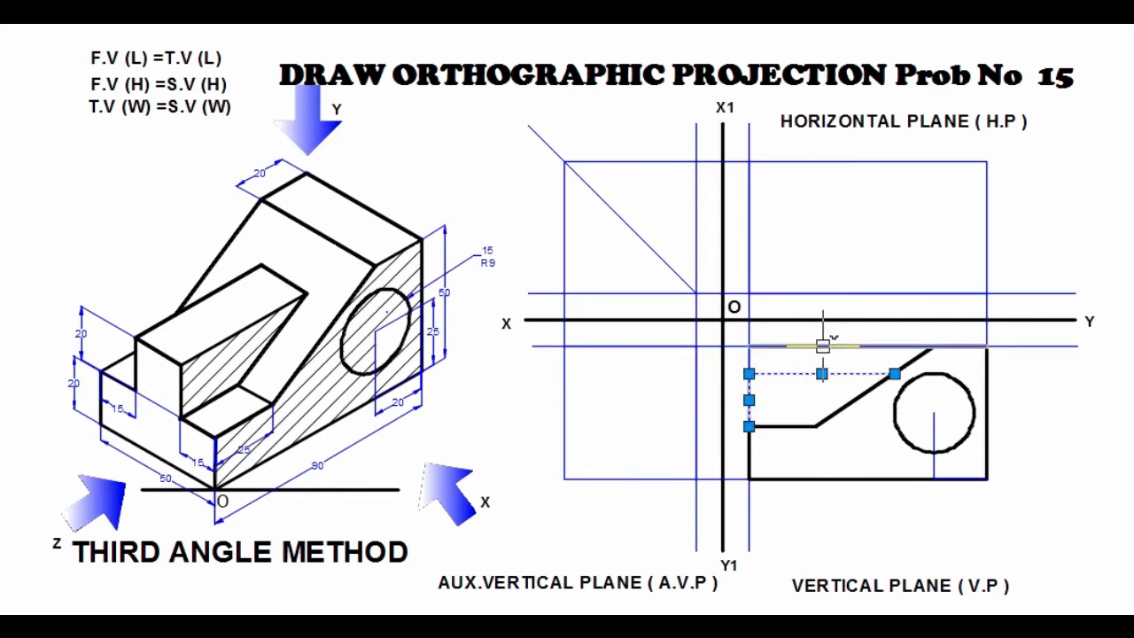
click(835, 32)
click(917, 157)
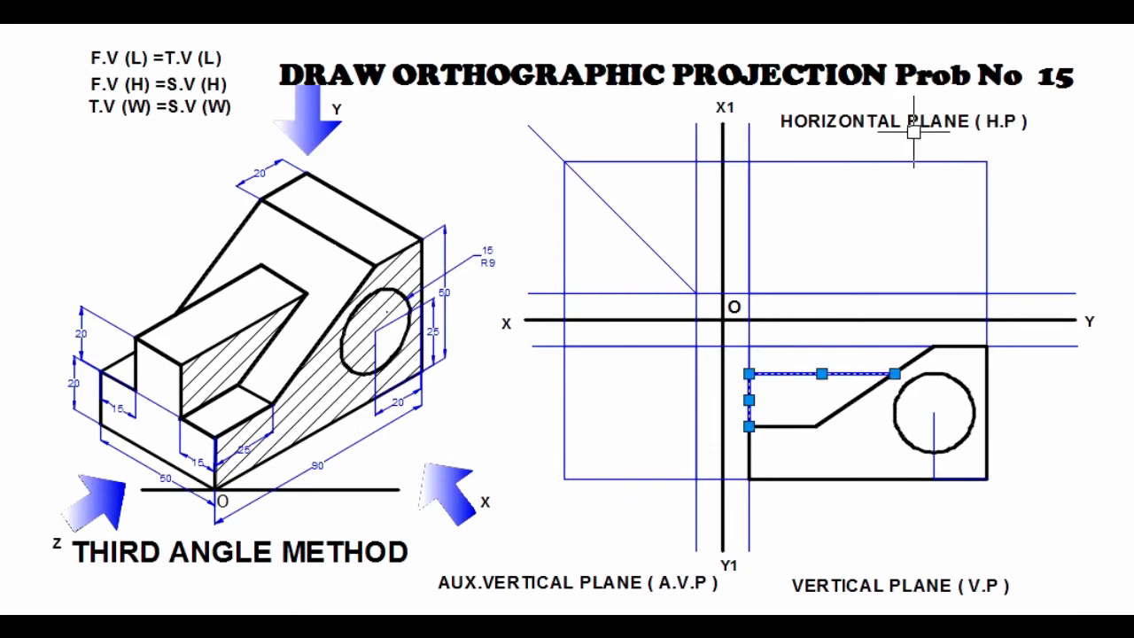
click(912, 31)
click(997, 116)
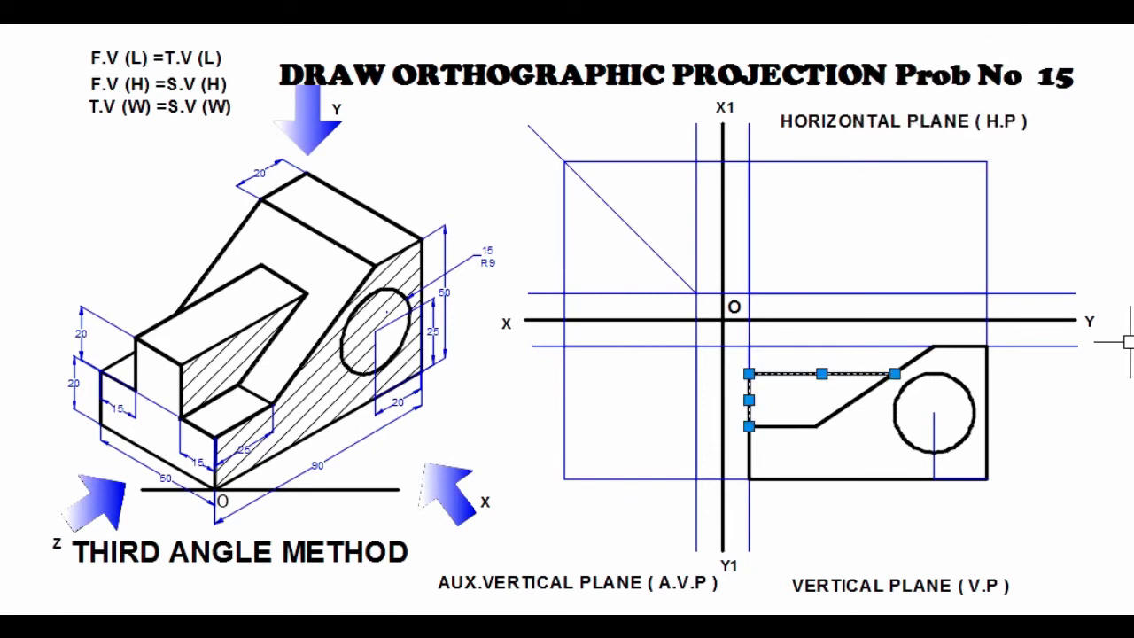
key(Escape)
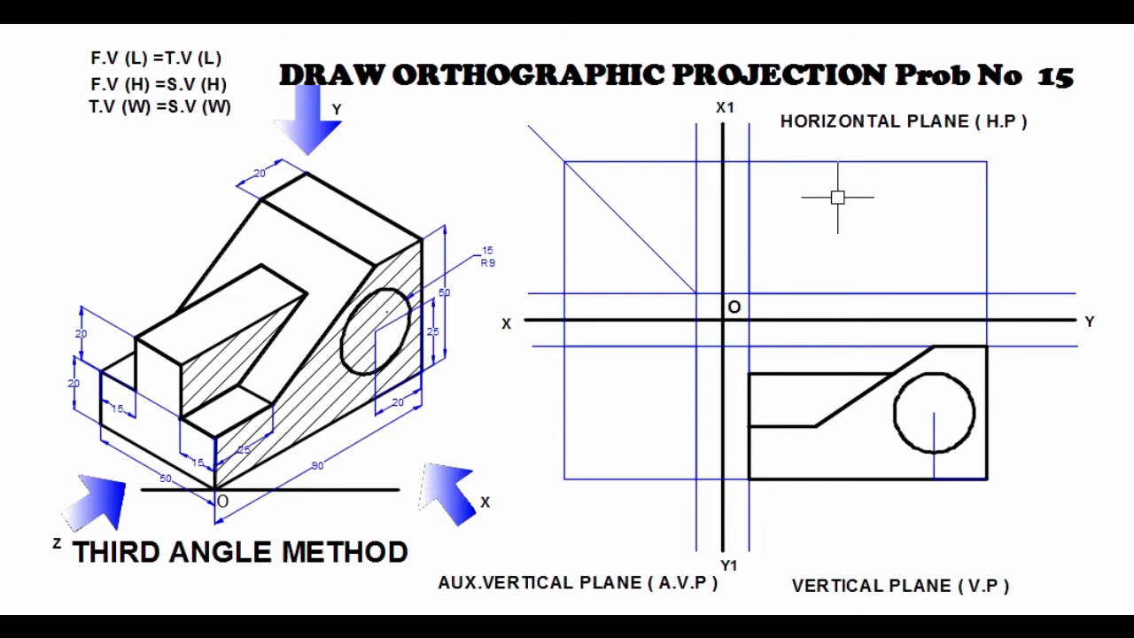
- Project vertical lines from both ends of the sloped edge up to the top H.P boundary
key(l)
key(Return)
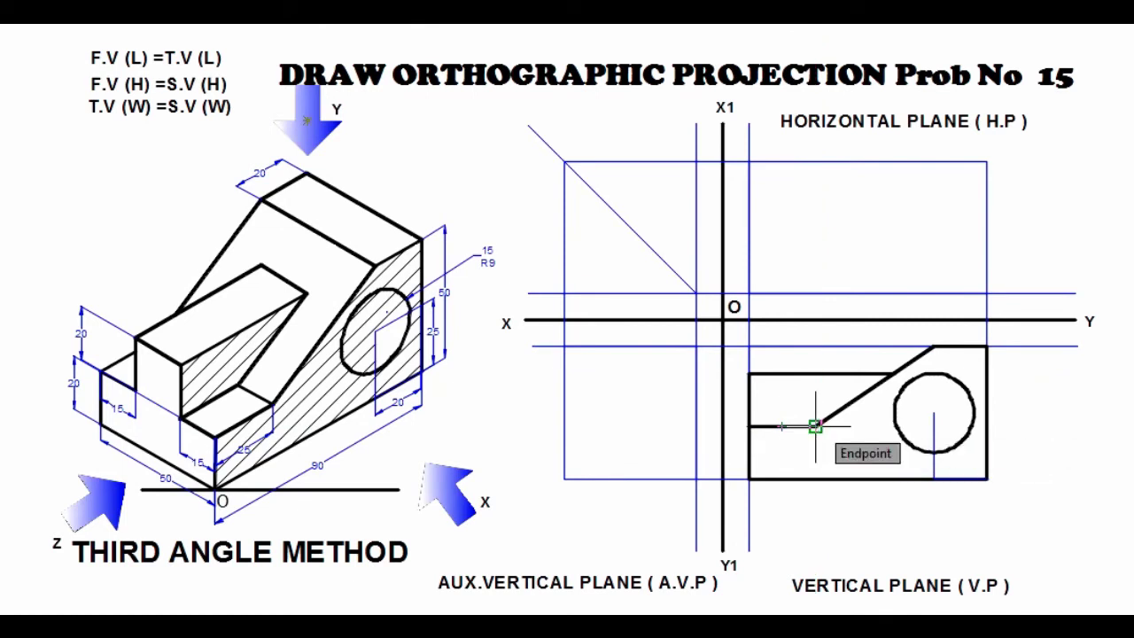
click(815, 427)
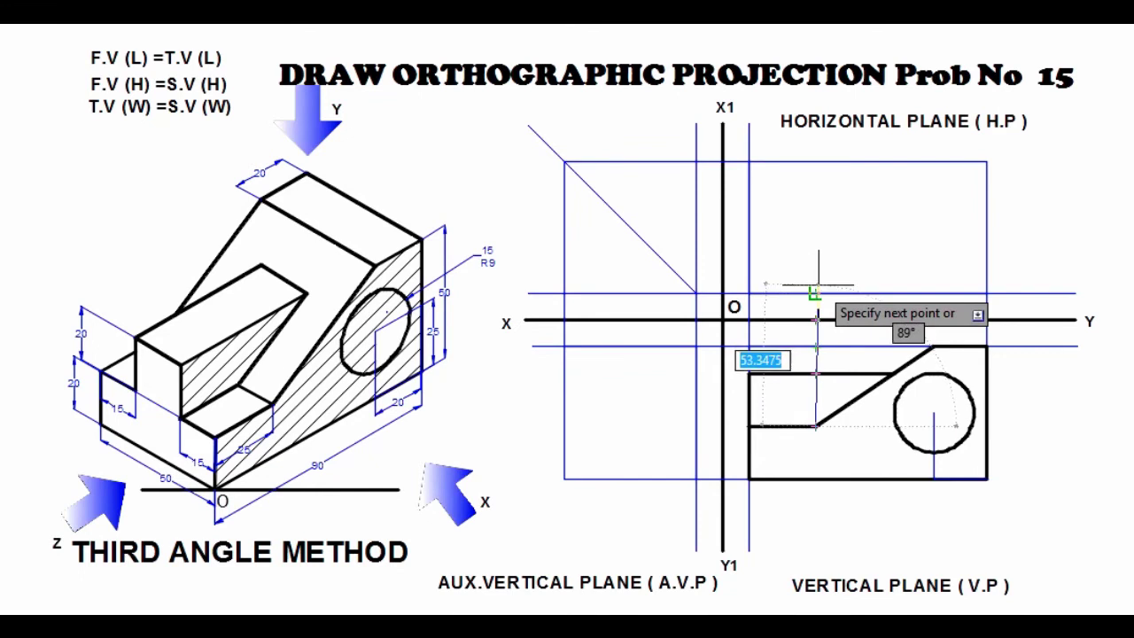
click(815, 294)
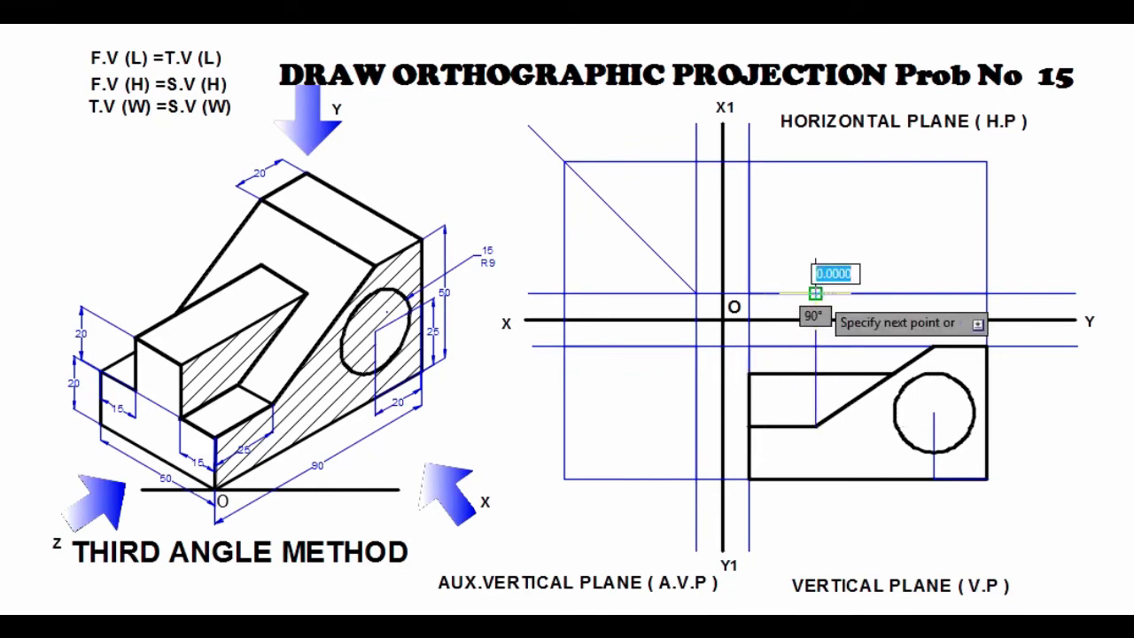
click(815, 162)
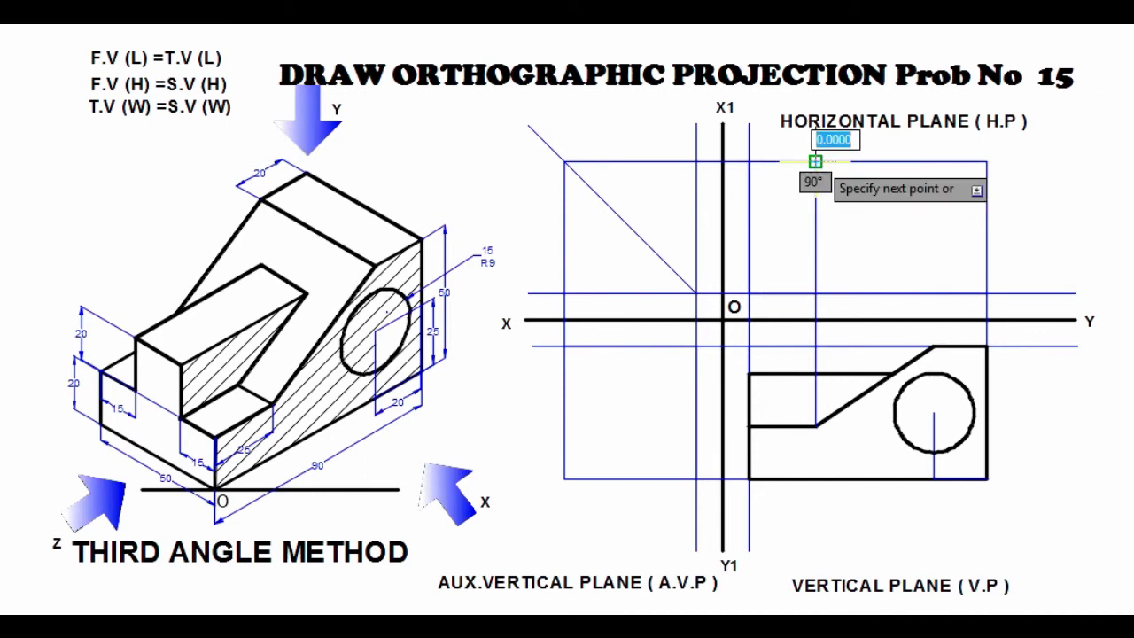
key(Return)
key(Return)
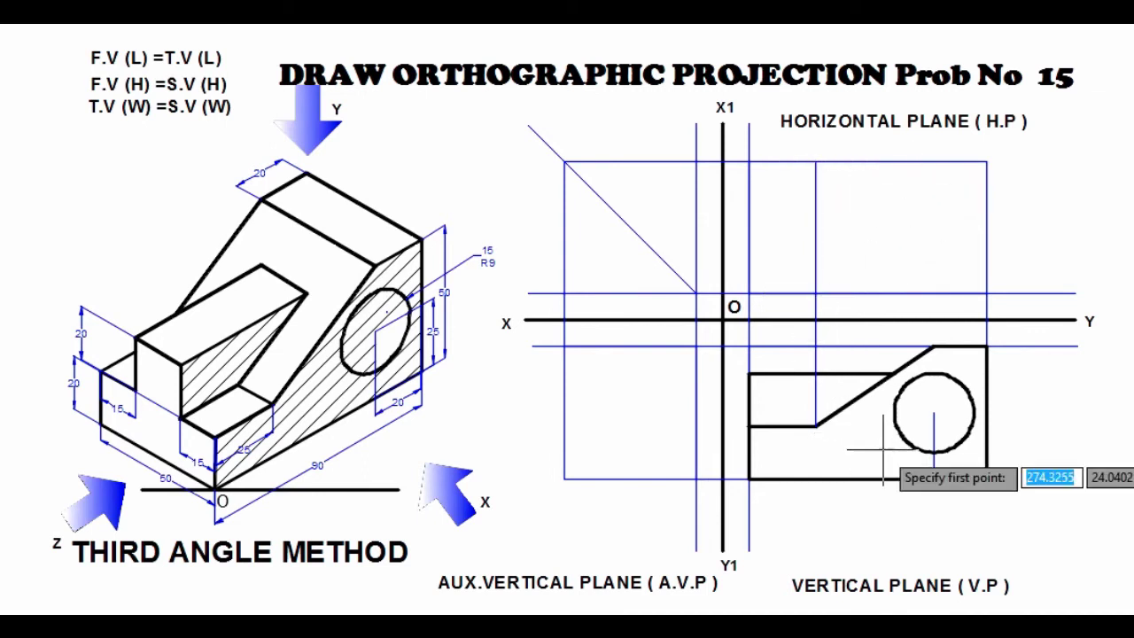
click(894, 373)
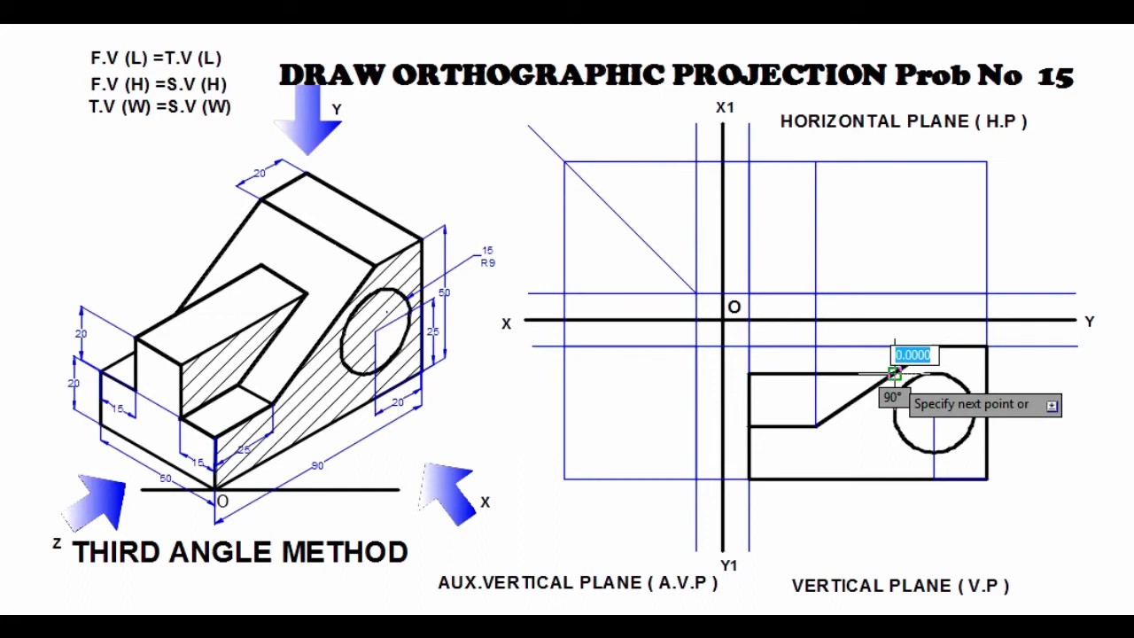
click(894, 292)
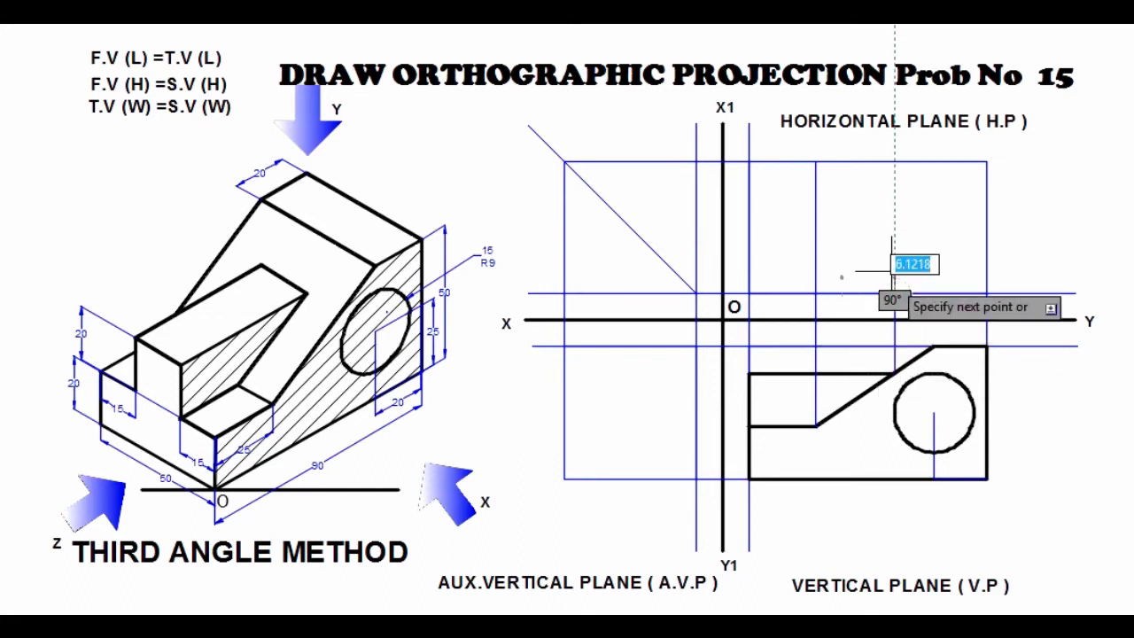
click(894, 162)
key(Escape)
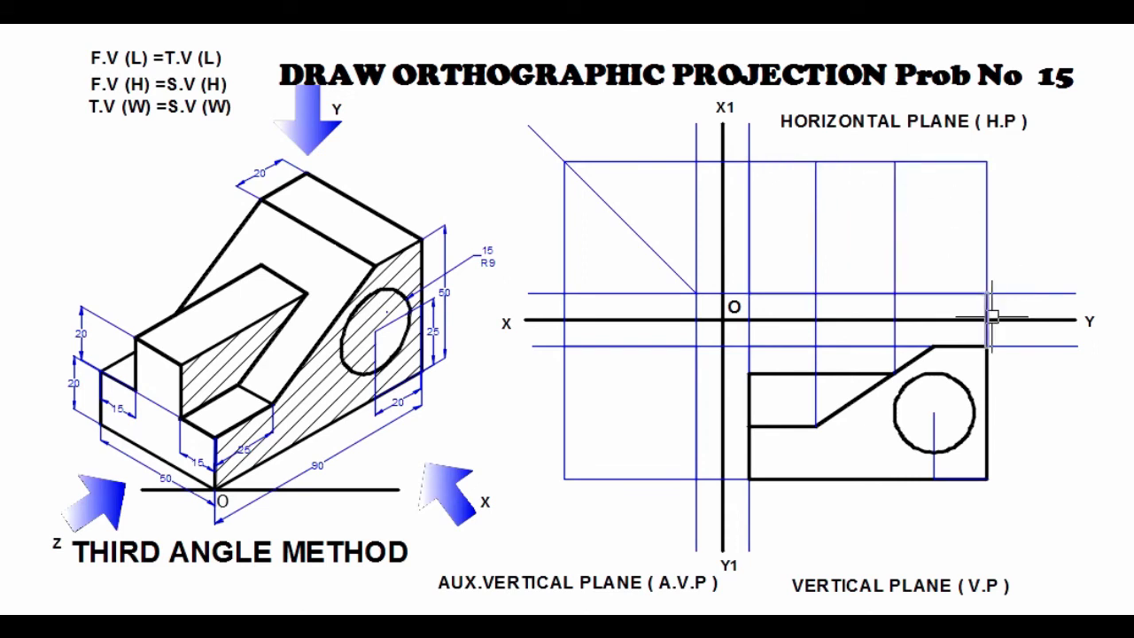
- Project a vertical line from the circle's centre up to the top boundary
key(Return)
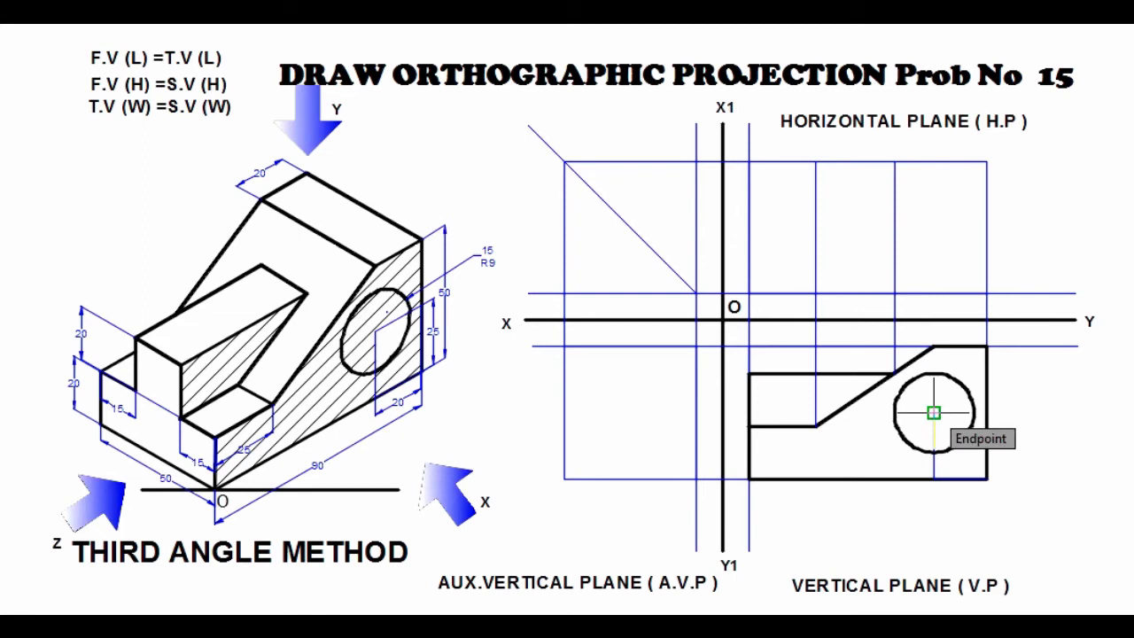
click(934, 413)
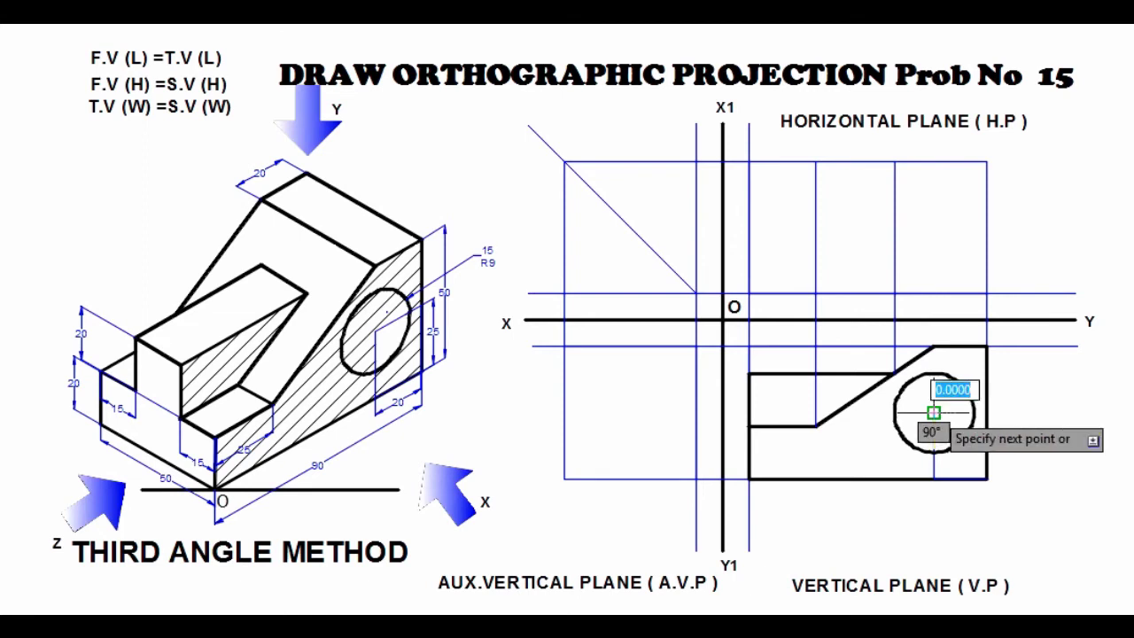
click(934, 293)
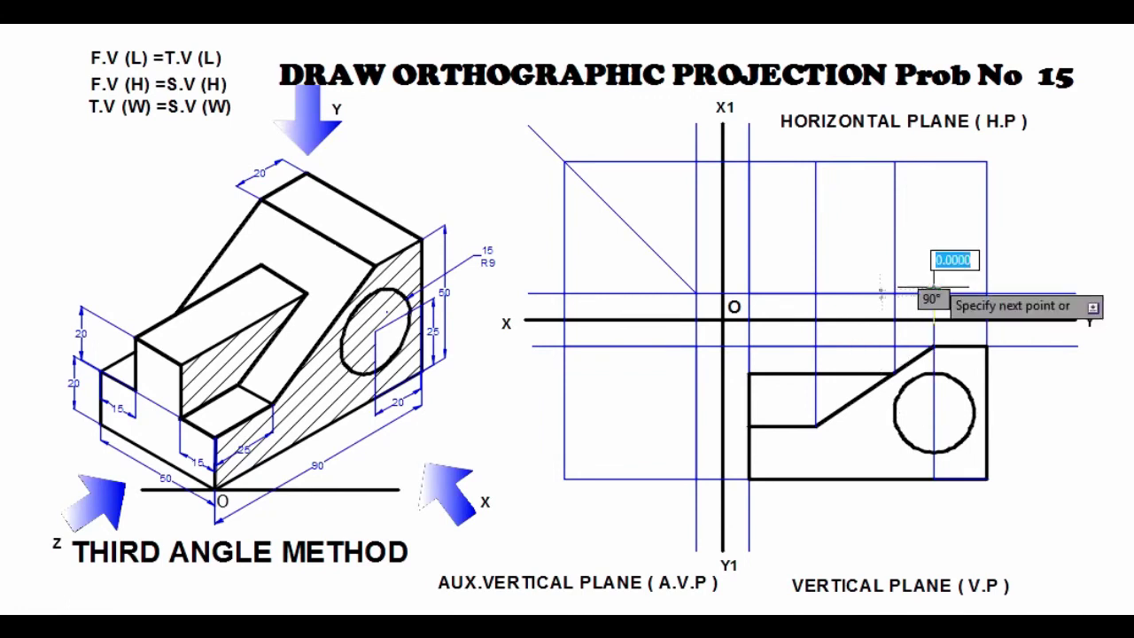
click(932, 162)
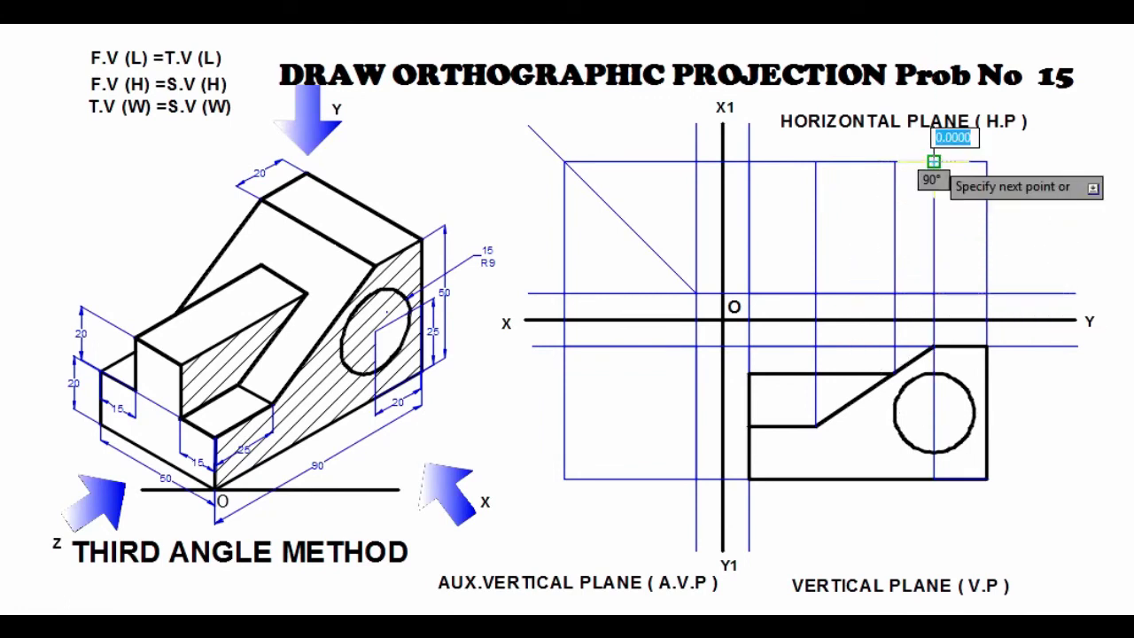
key(Escape)
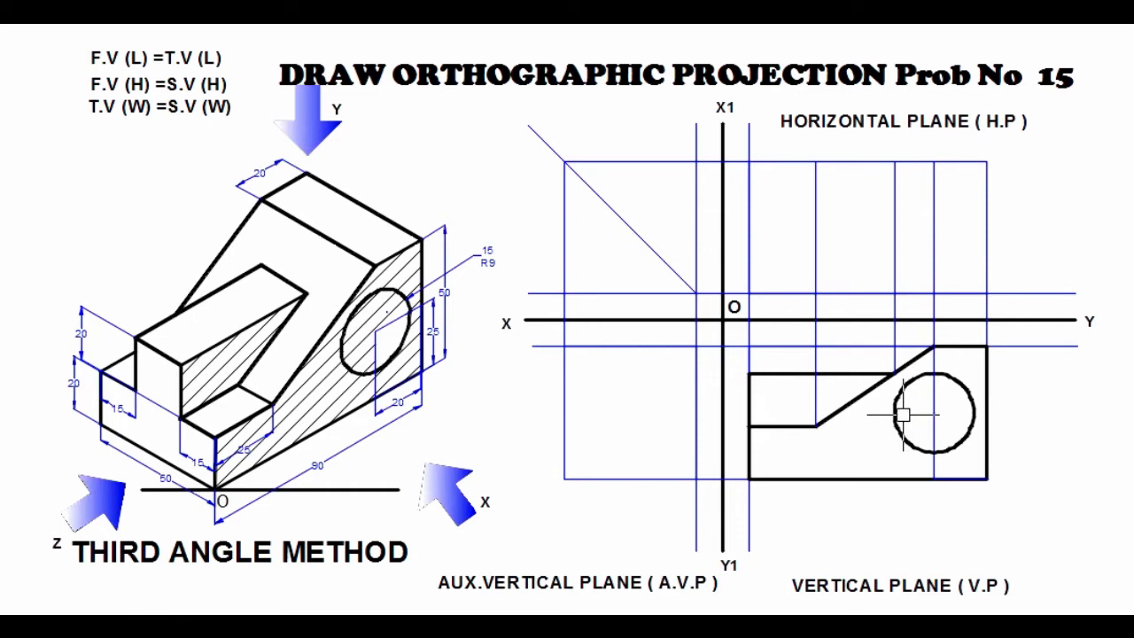
- Project lines upward from the circle's left and right quadrants toward the H.P boundary
key(l)
key(Return)
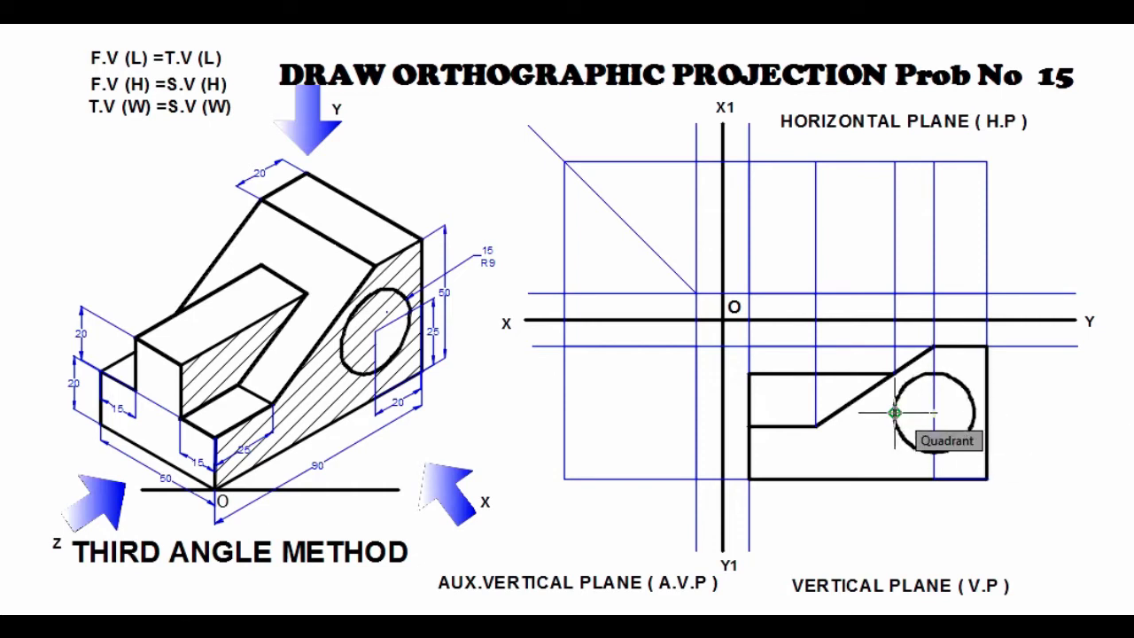
click(895, 412)
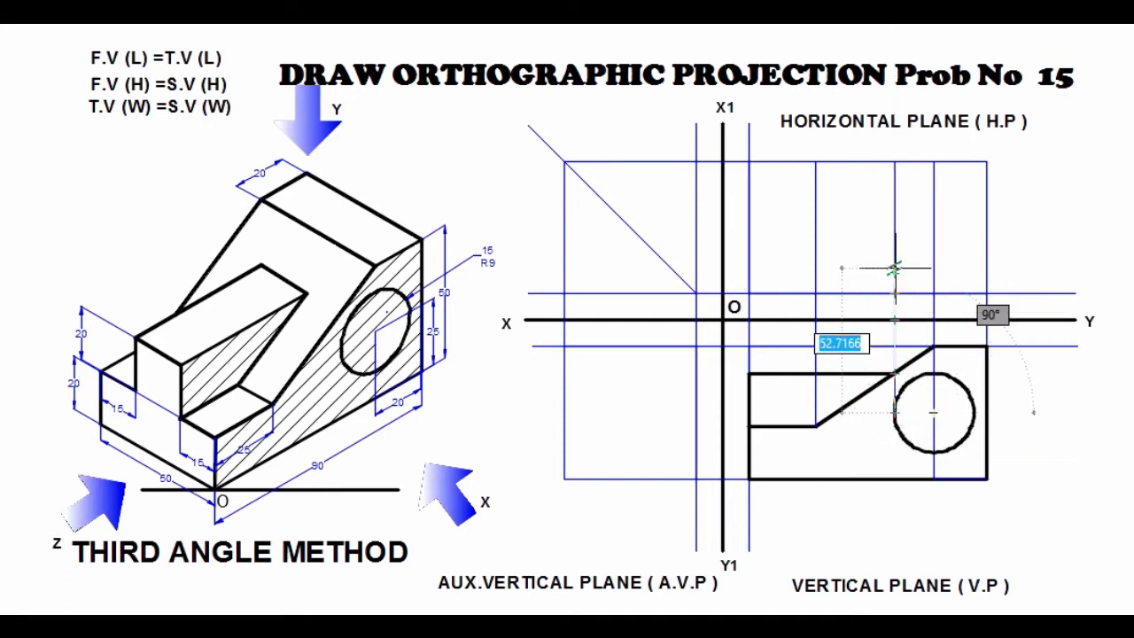
click(895, 320)
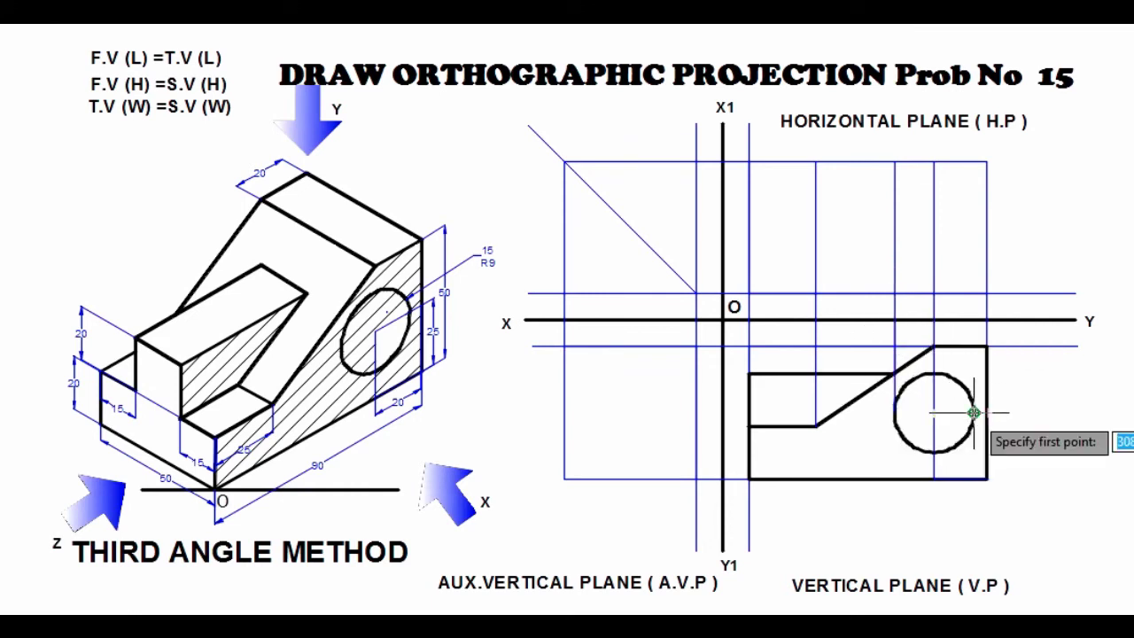
click(972, 413)
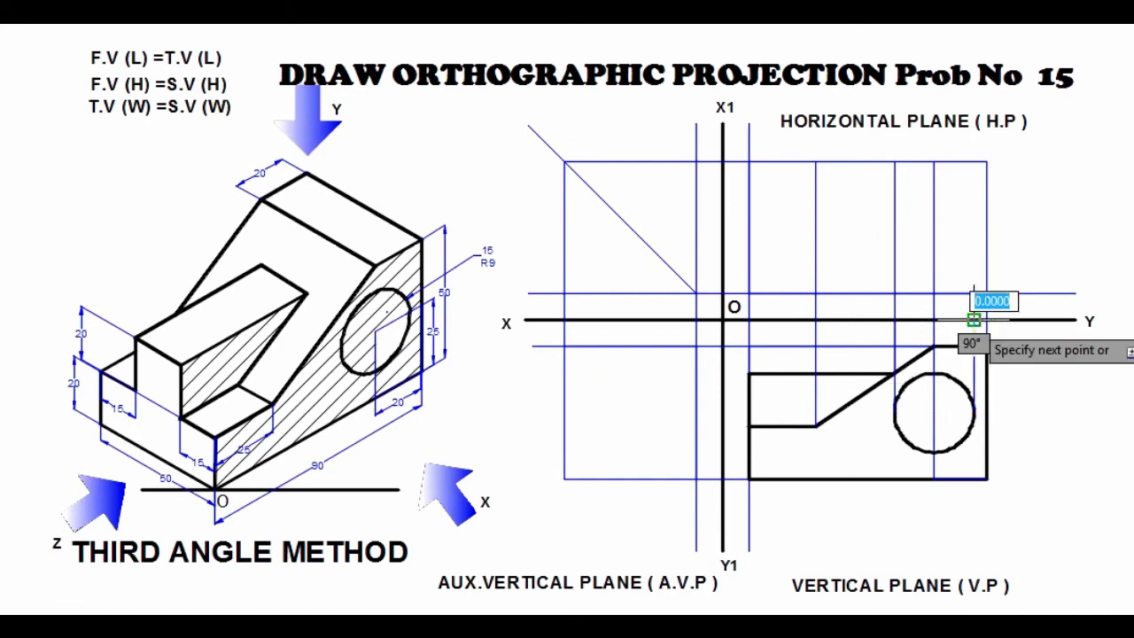
click(974, 292)
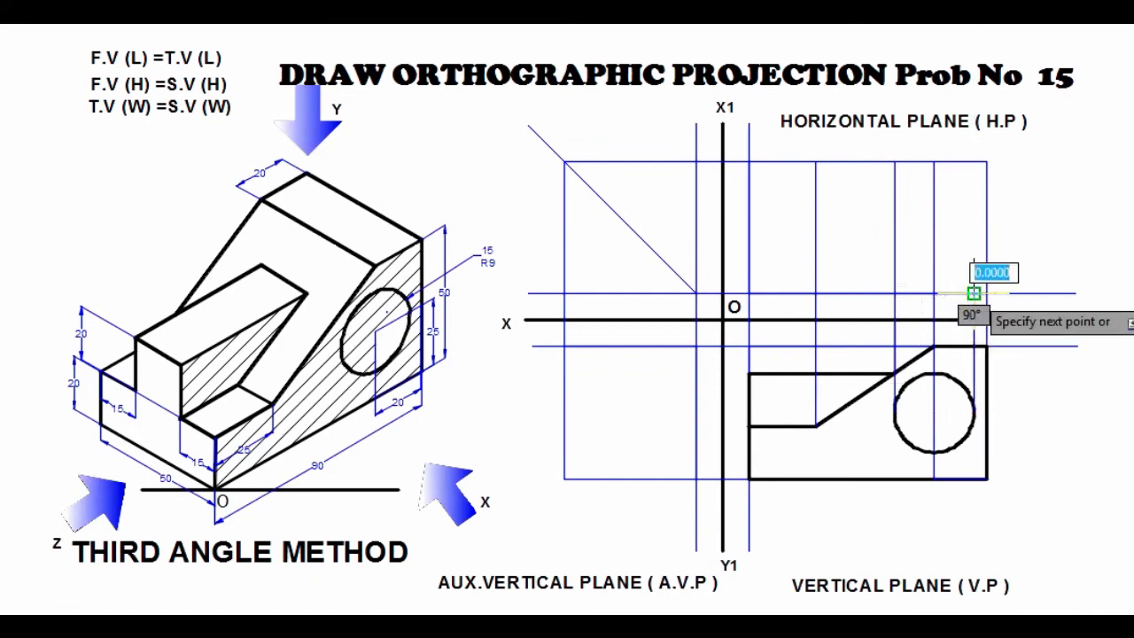
click(974, 161)
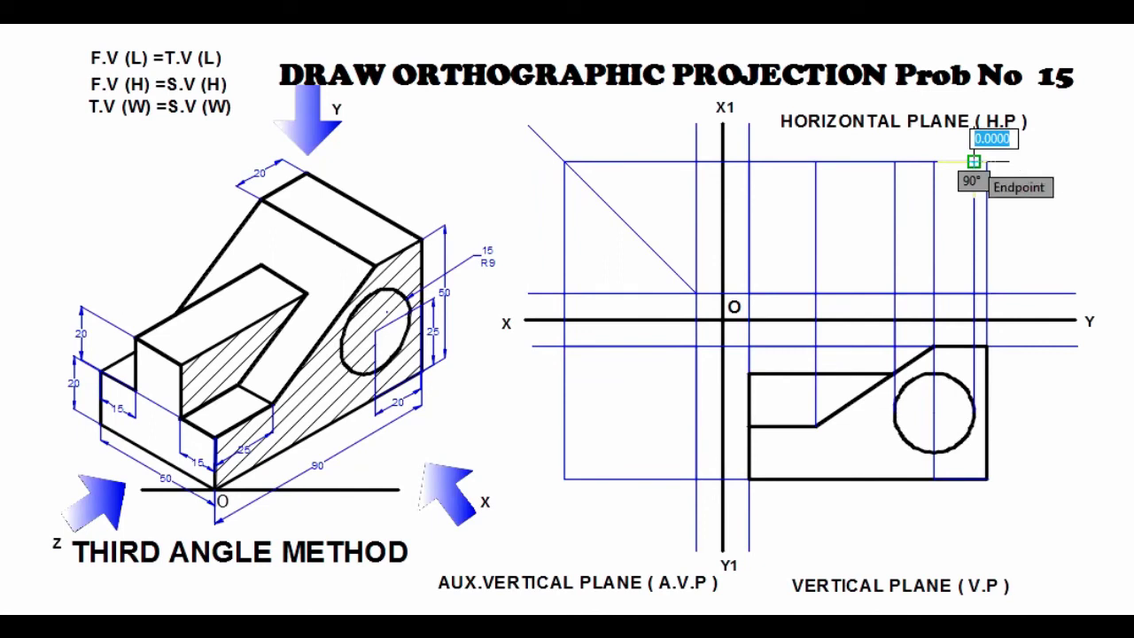
key(Return)
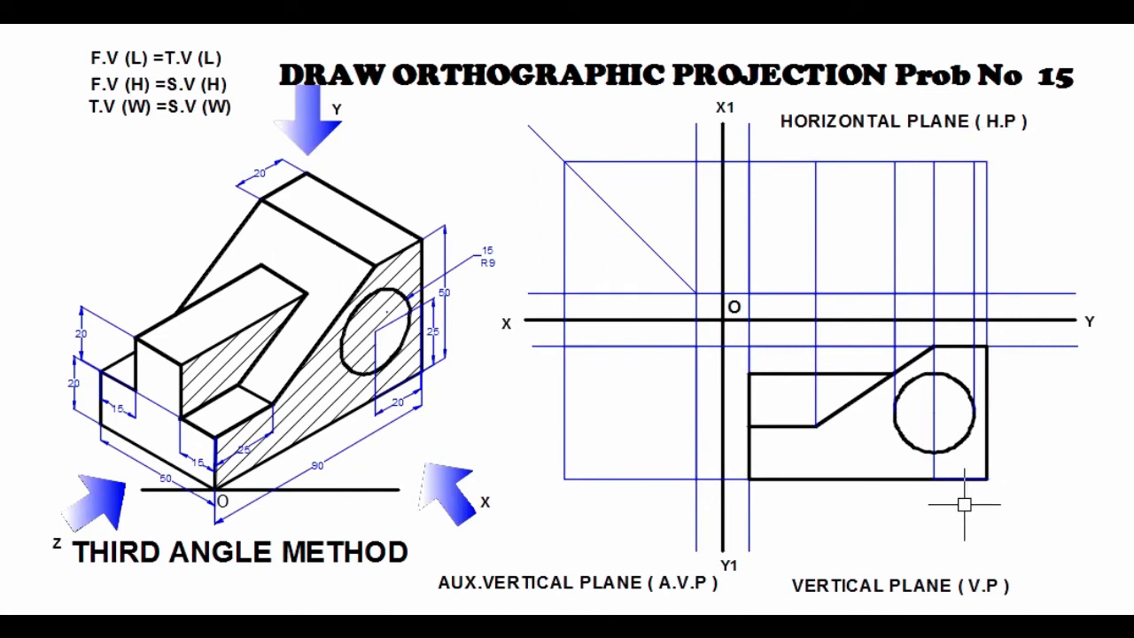
click(762, 320)
key(Escape)
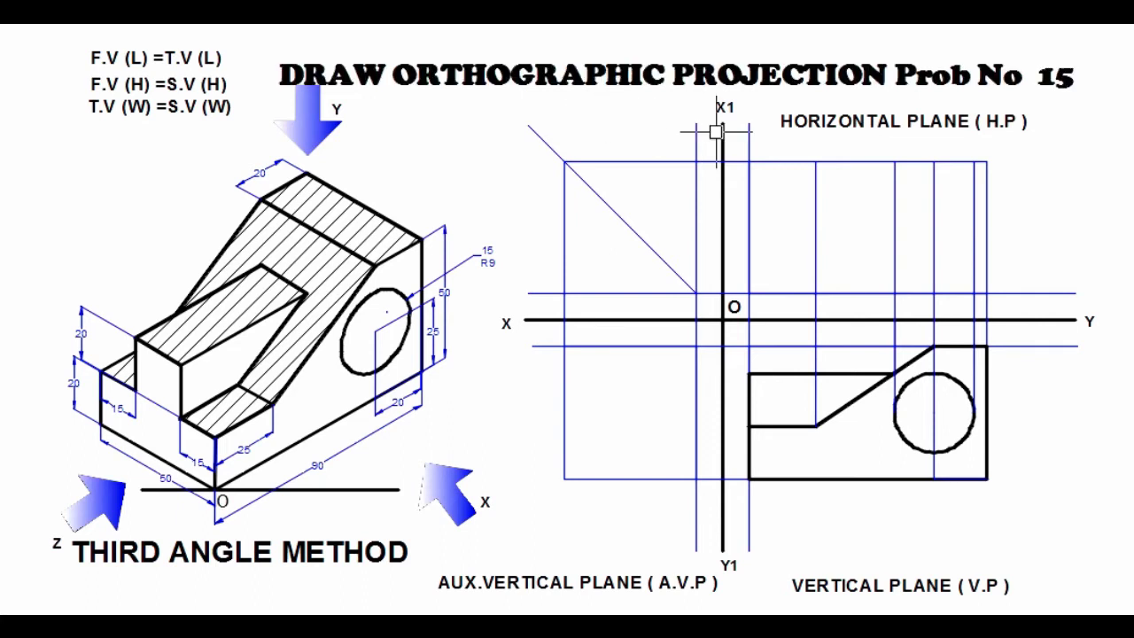
- Draw a 15-unit vertical line down from the top boundary near X1
text(l)
key(Return)
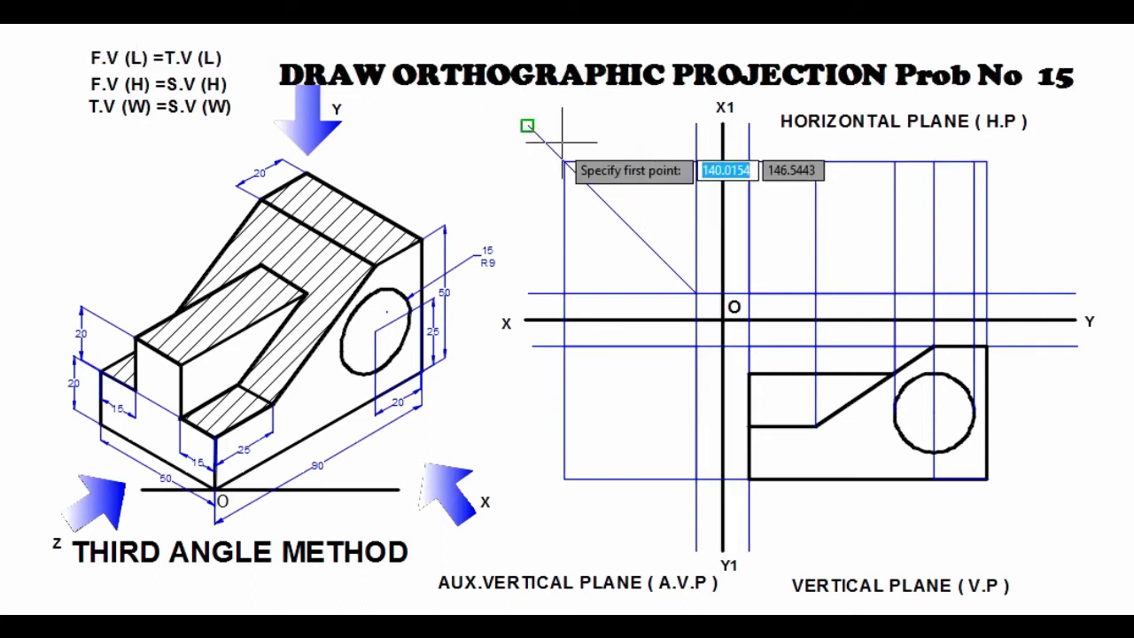
click(748, 163)
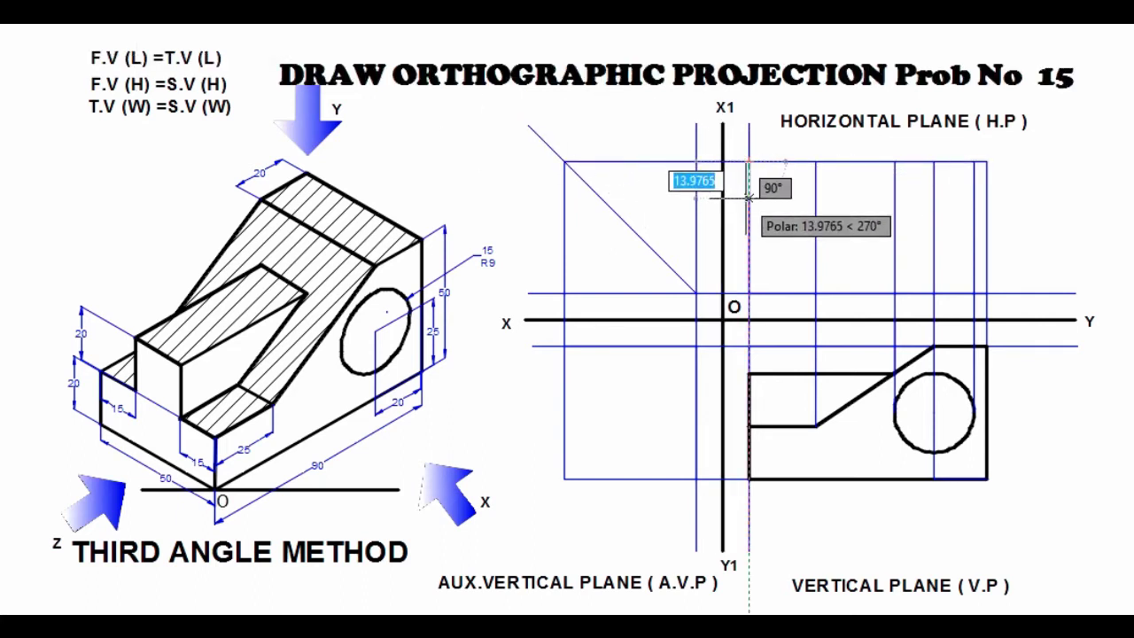
text(1)
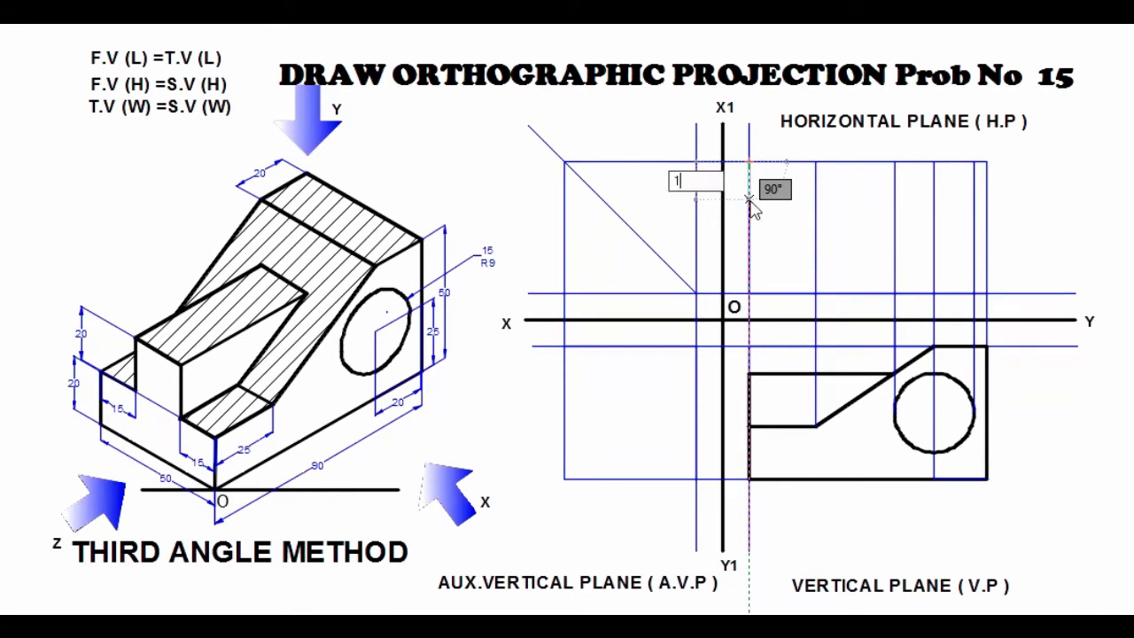
key(Return)
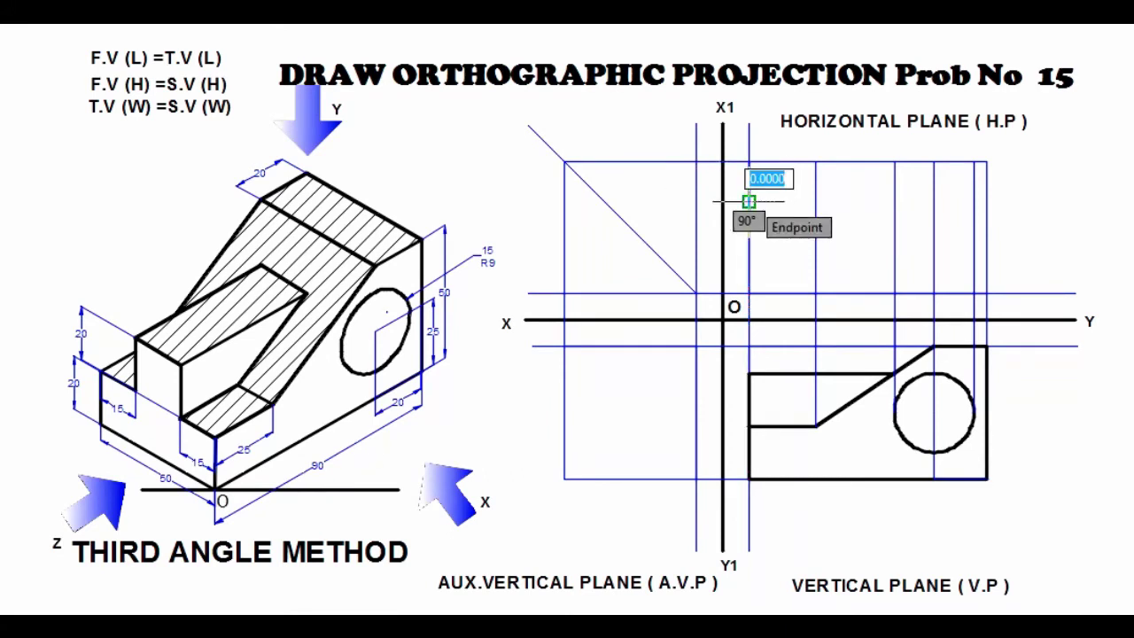
key(Return)
click(749, 185)
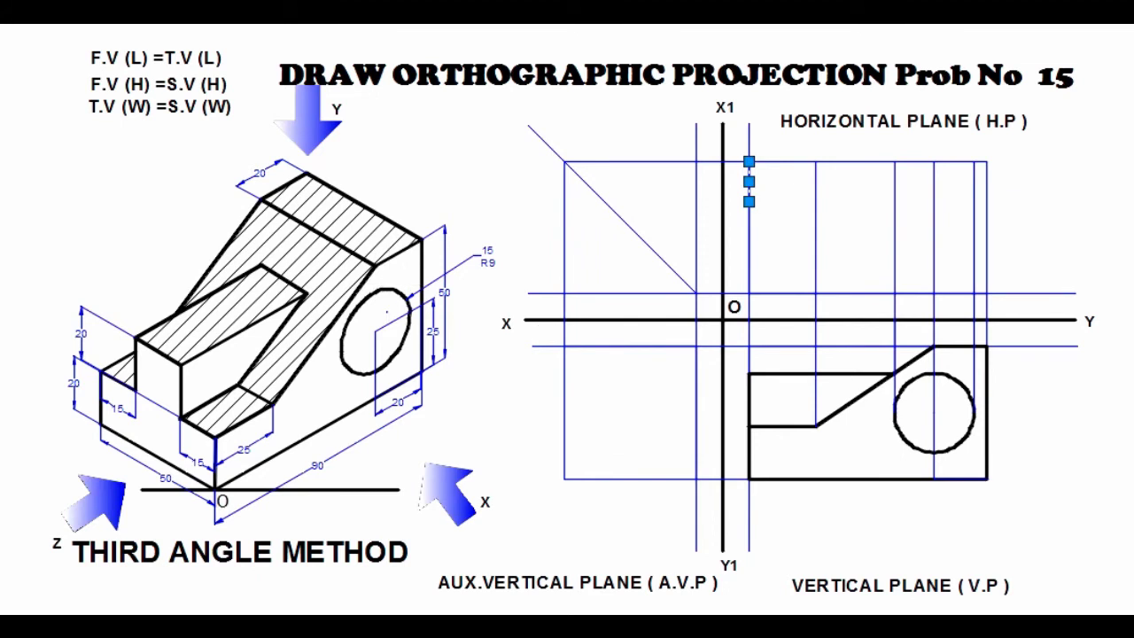
- Draw a second 15-unit vertical line up from the XY line beside X1
text(l)
key(Return)
click(750, 293)
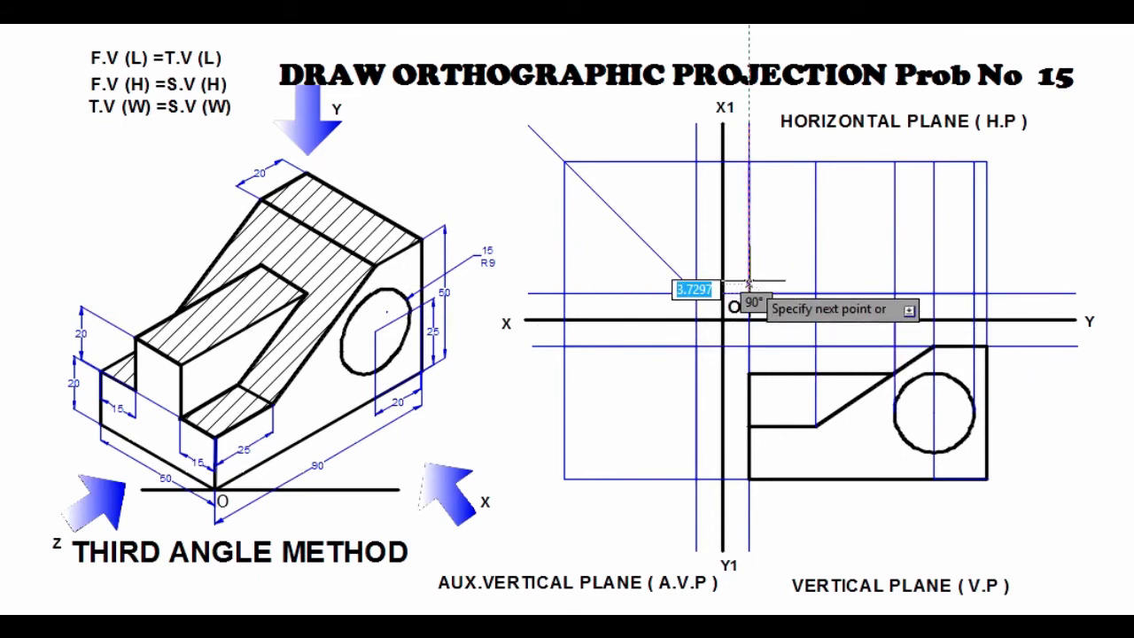
text(15)
key(Return)
key(Return)
click(751, 263)
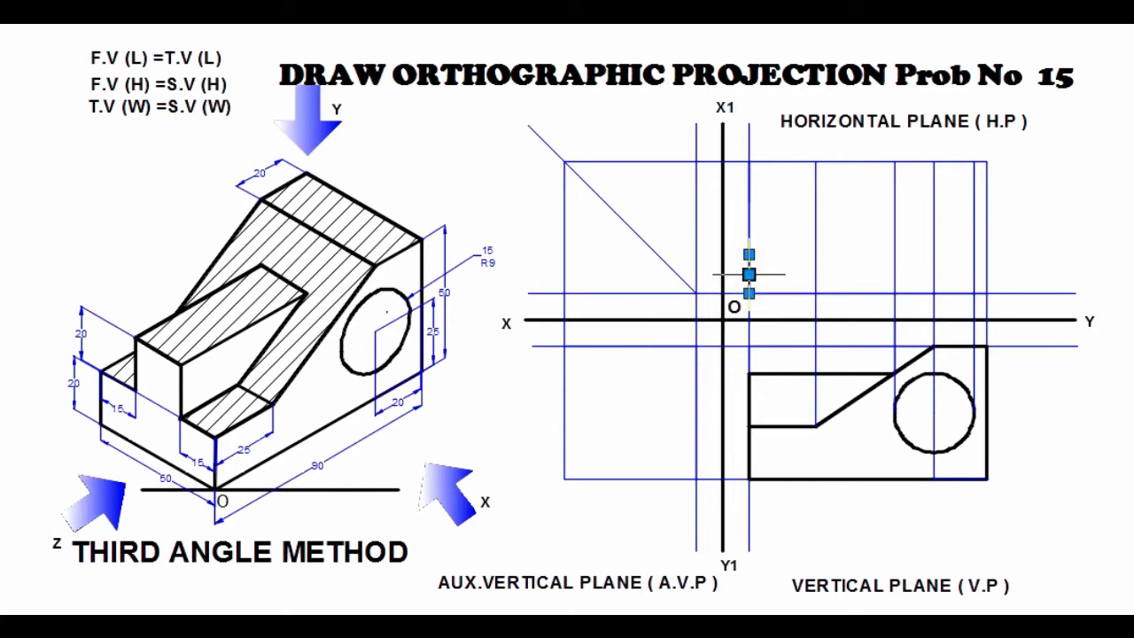
click(749, 182)
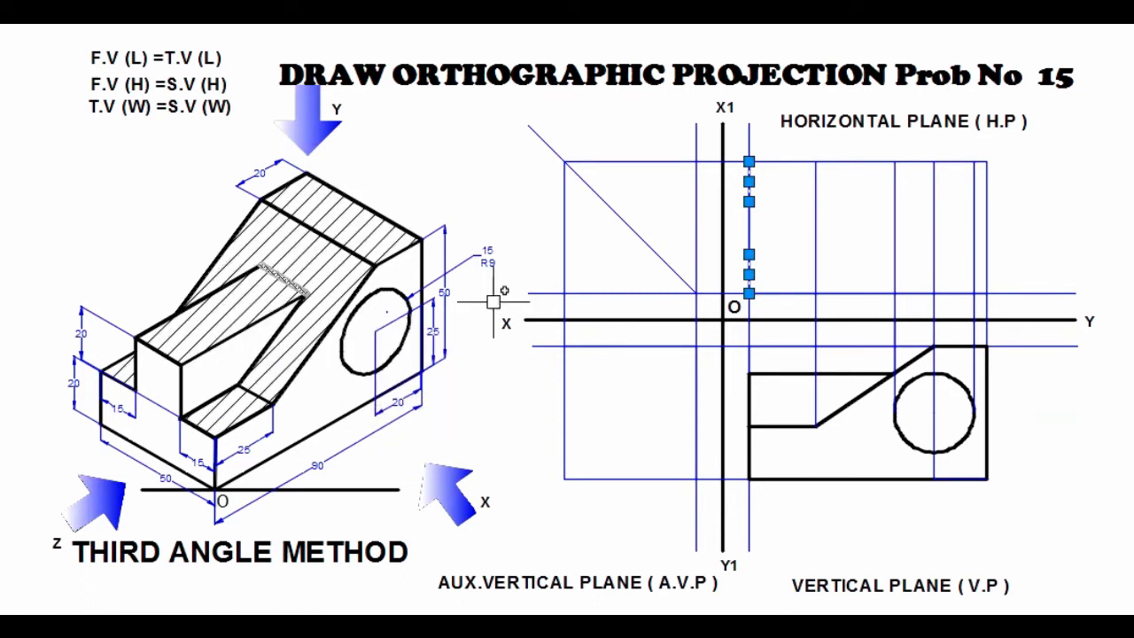
- Stretch the circle's projection line so it reaches the top H.P boundary
click(895, 412)
click(894, 294)
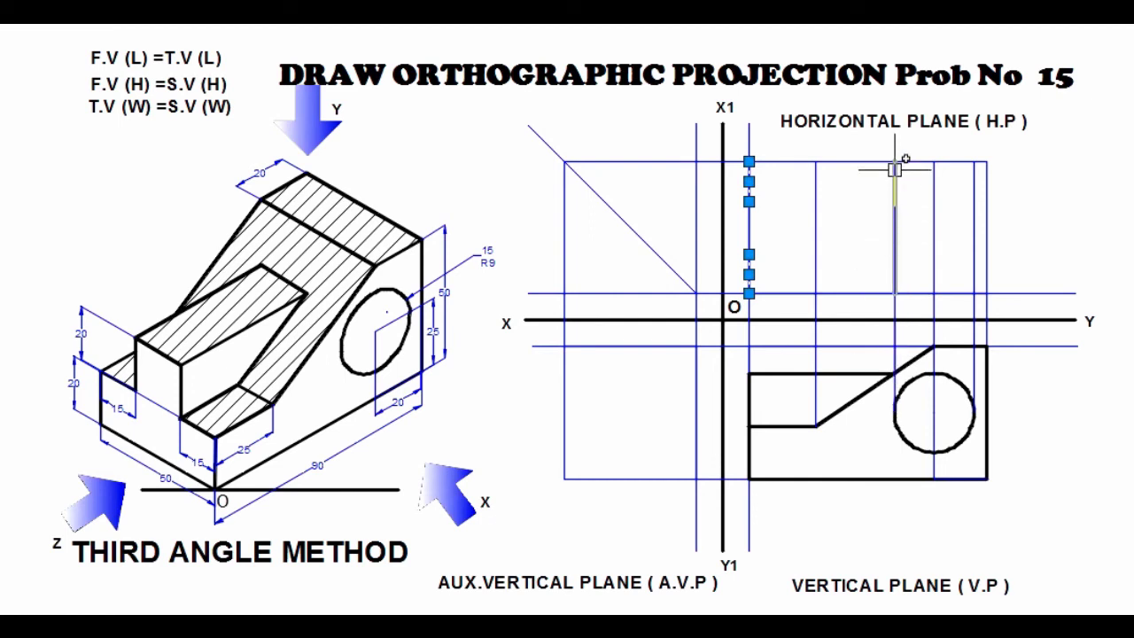
click(895, 168)
key(Return)
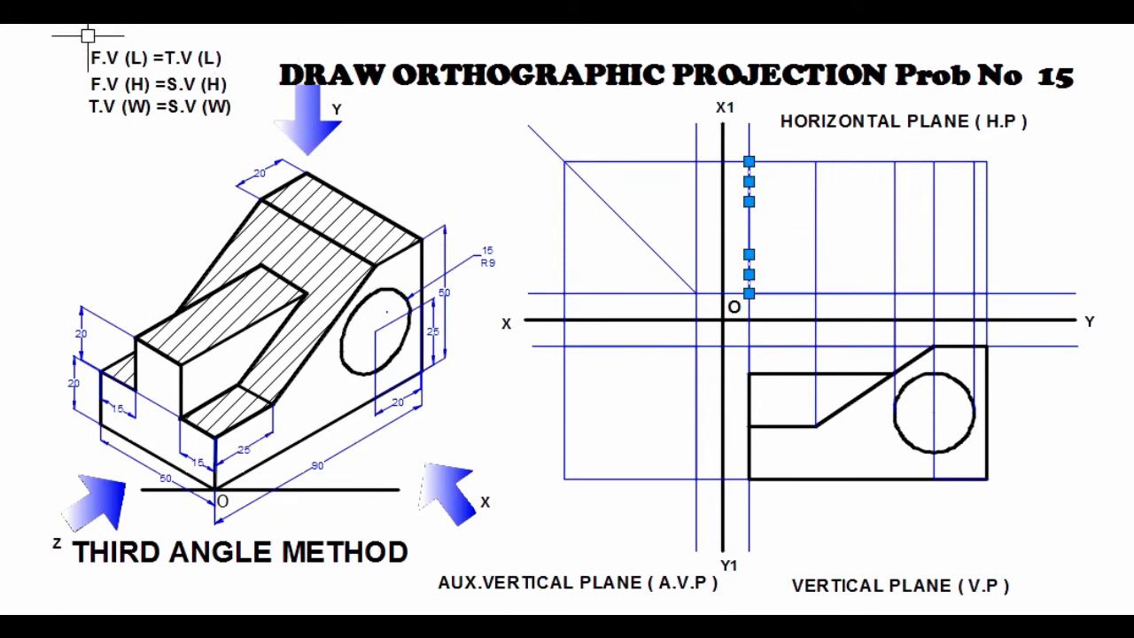
- Draw two 55-unit horizontal lines from the top view's left edge, forming the slot's upper and lower sides
key(Escape)
text(l)
key(Return)
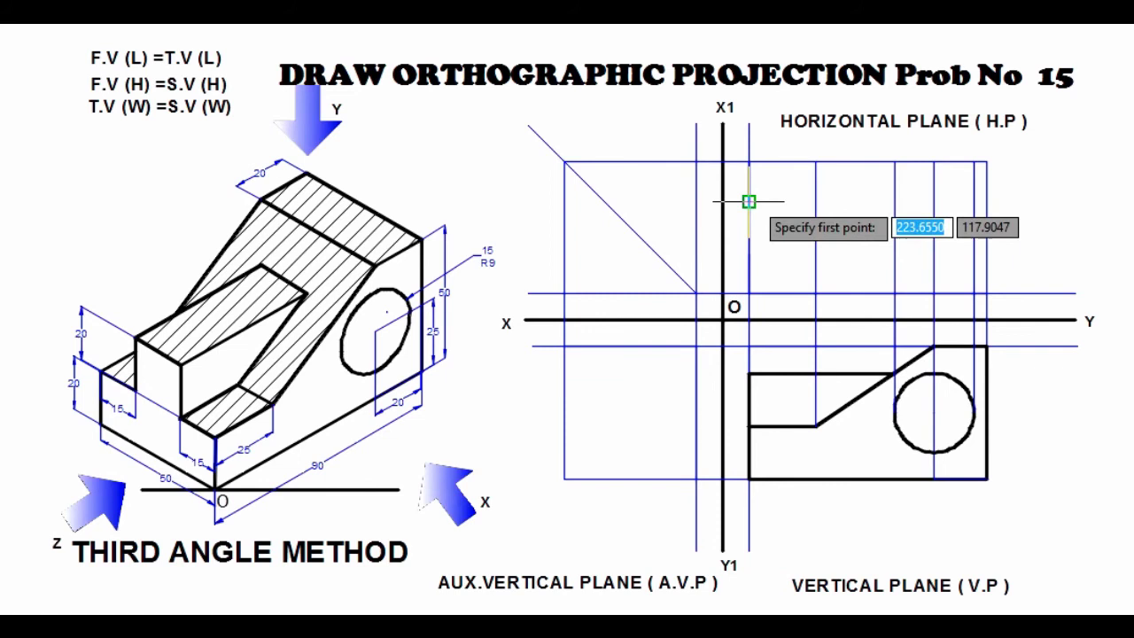
click(749, 201)
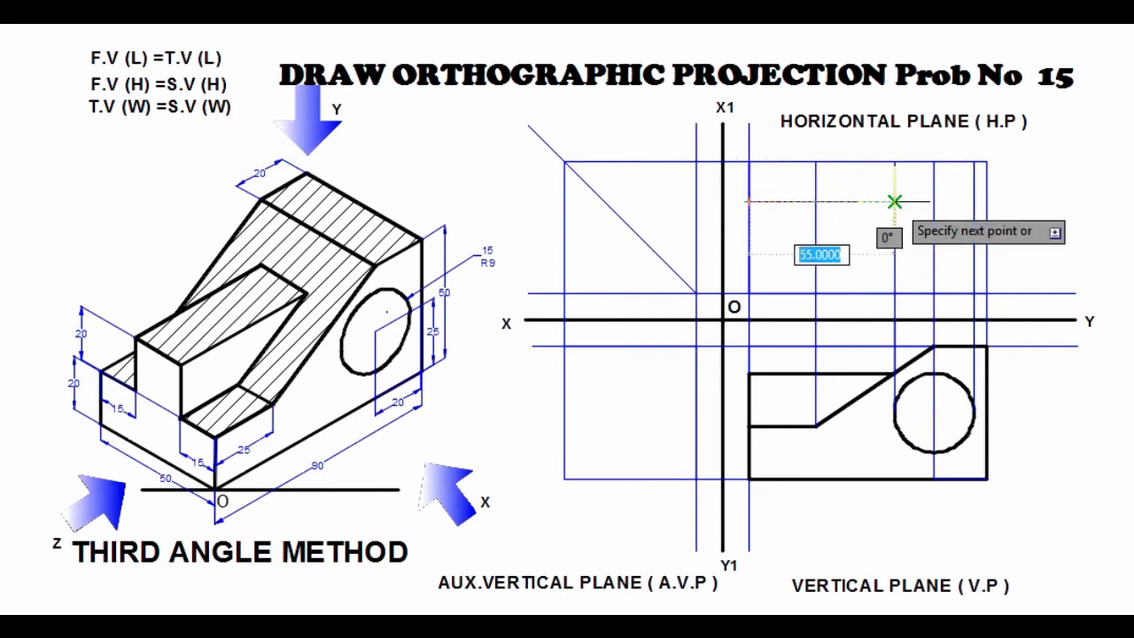
click(895, 201)
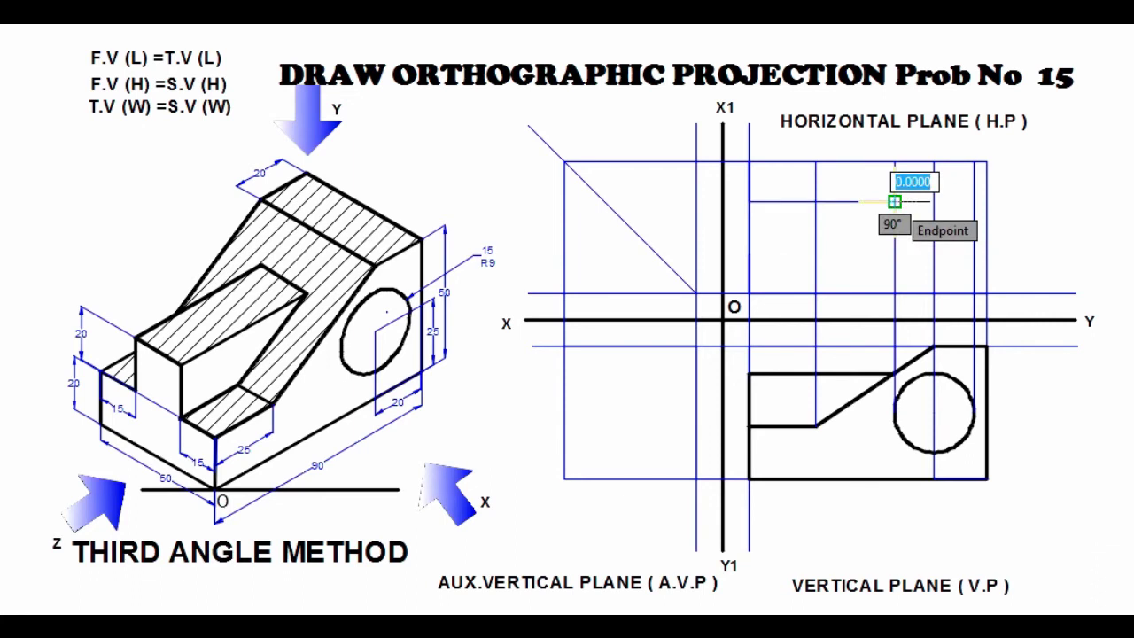
key(Return)
key(Return)
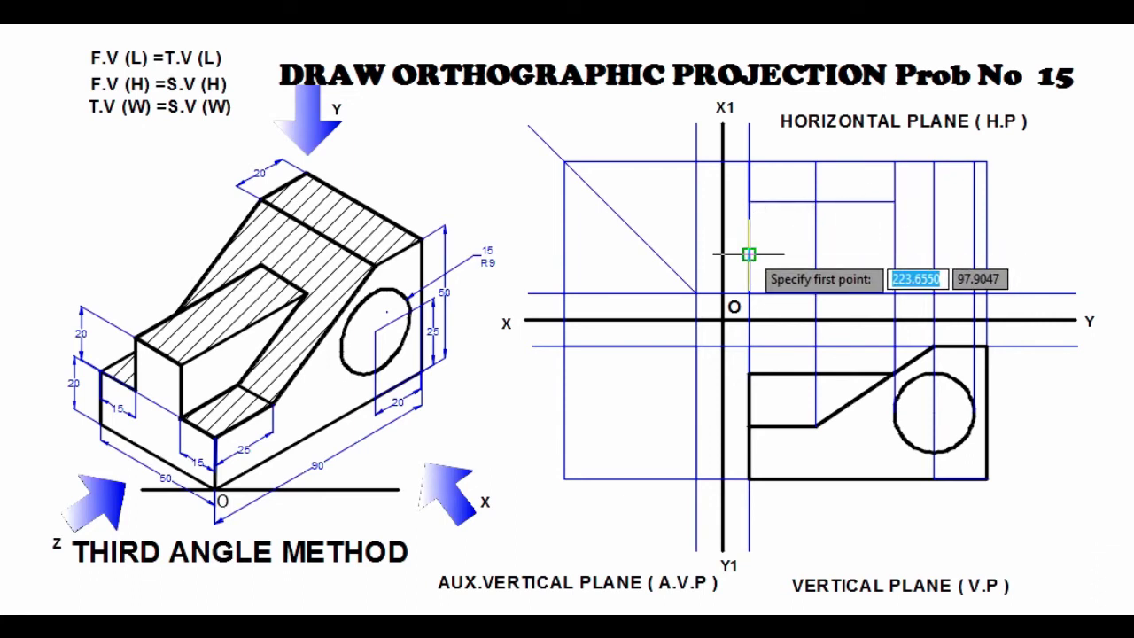
click(749, 254)
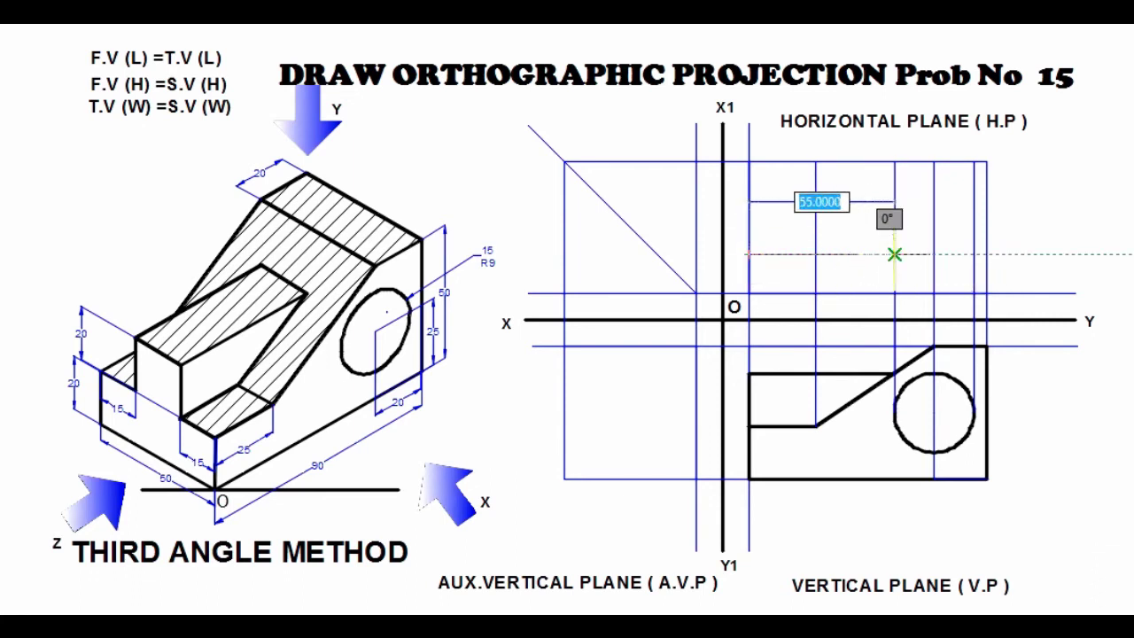
click(895, 255)
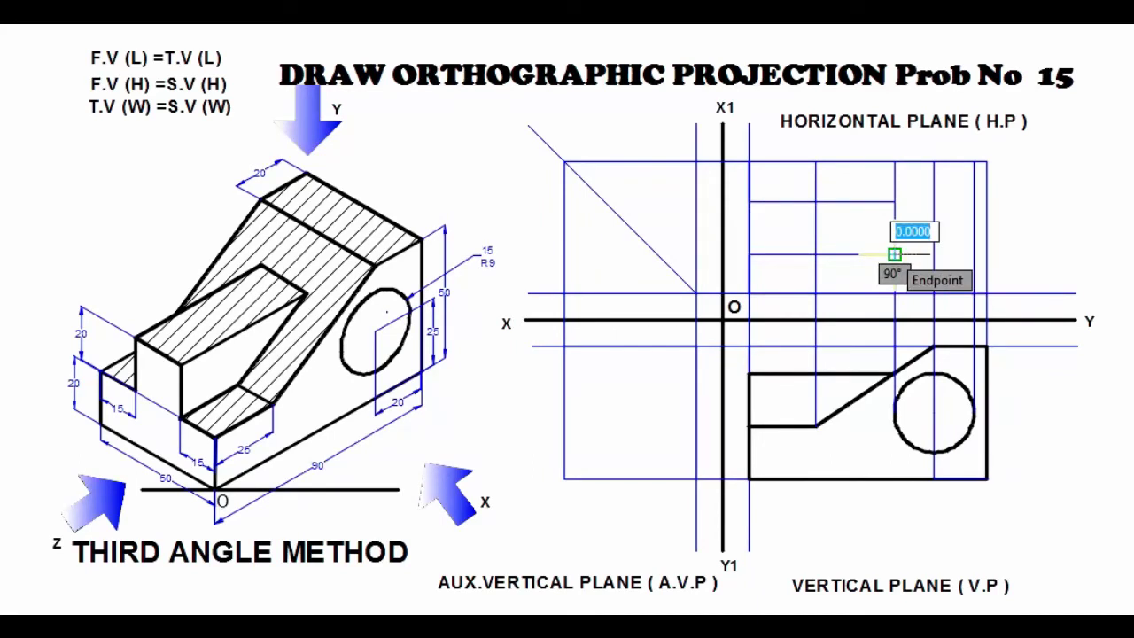
key(Return)
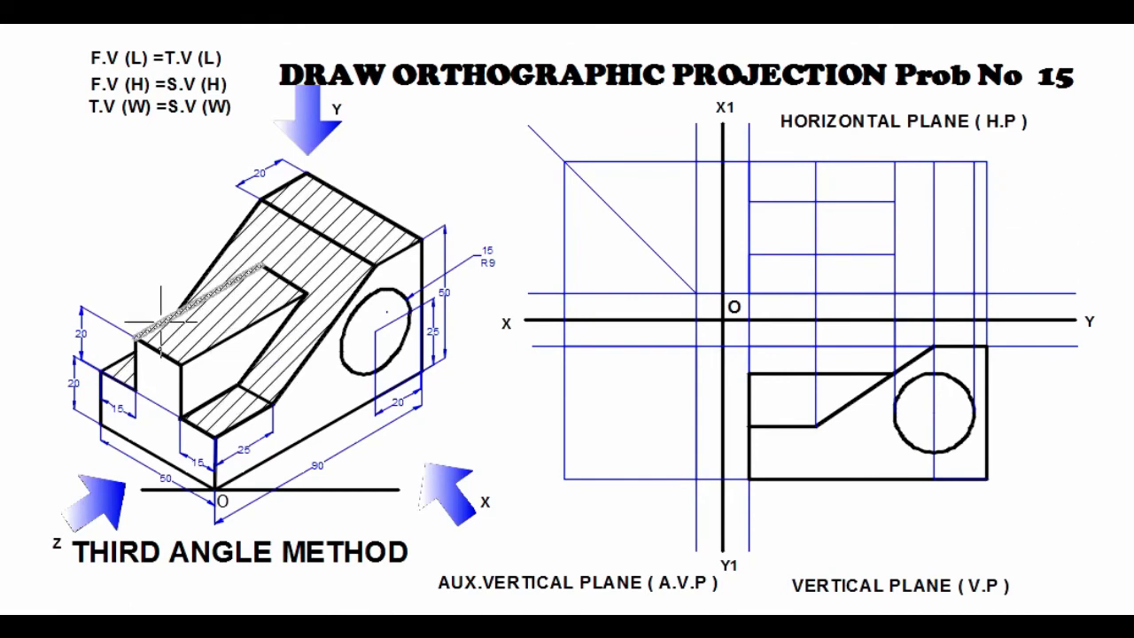
- Make the top view's four outline edges 0.30 mm black lines
click(853, 162)
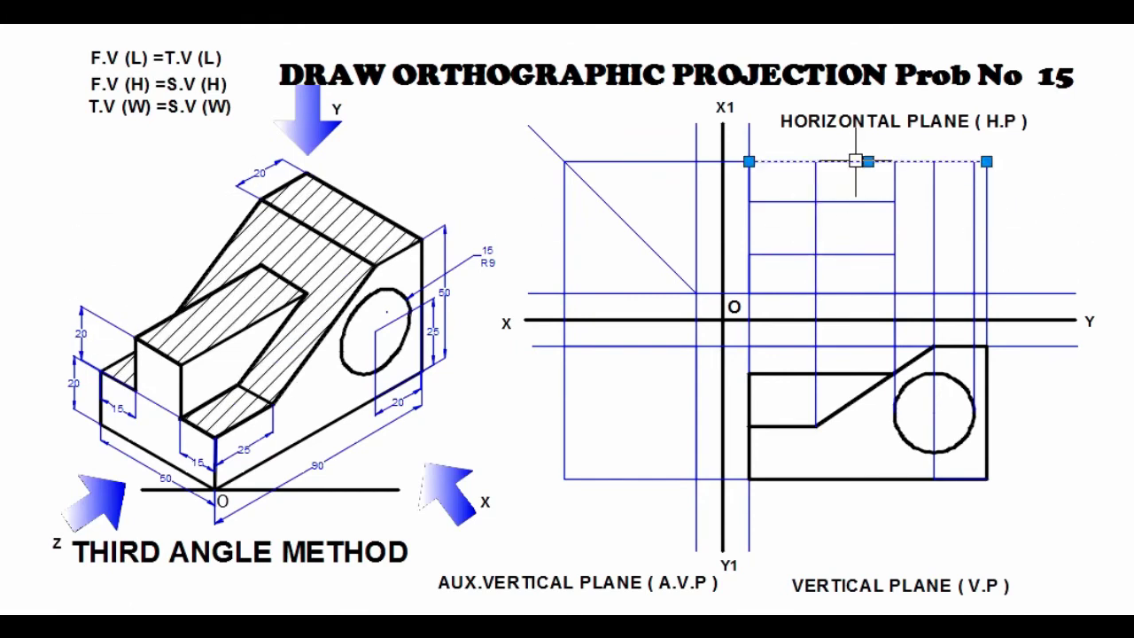
click(987, 248)
click(842, 292)
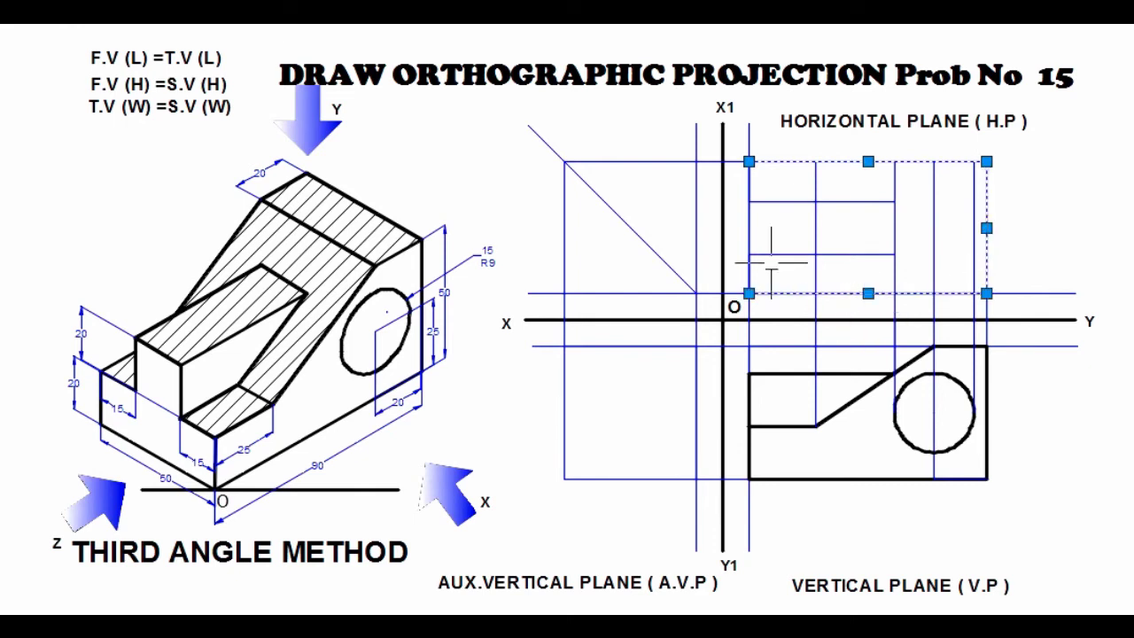
click(749, 226)
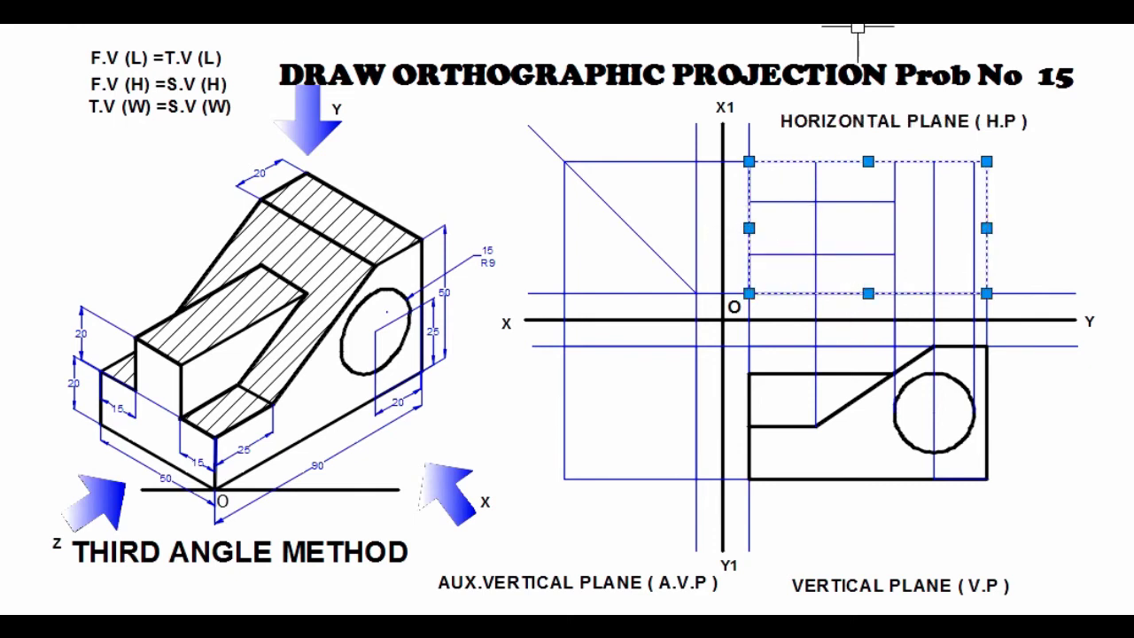
click(926, 16)
click(913, 157)
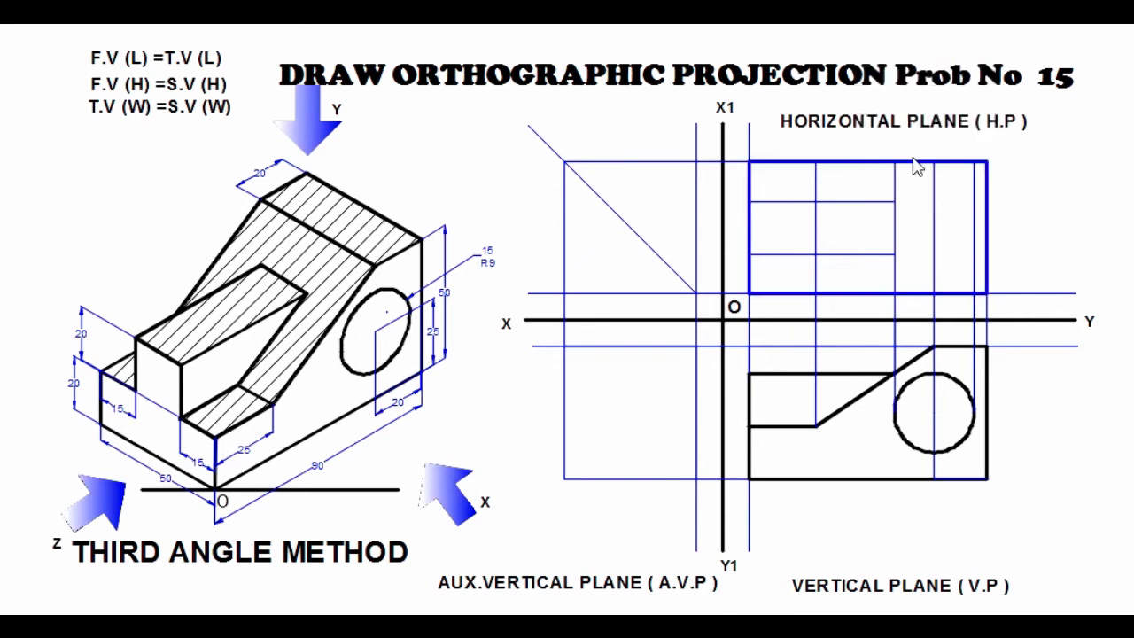
click(914, 26)
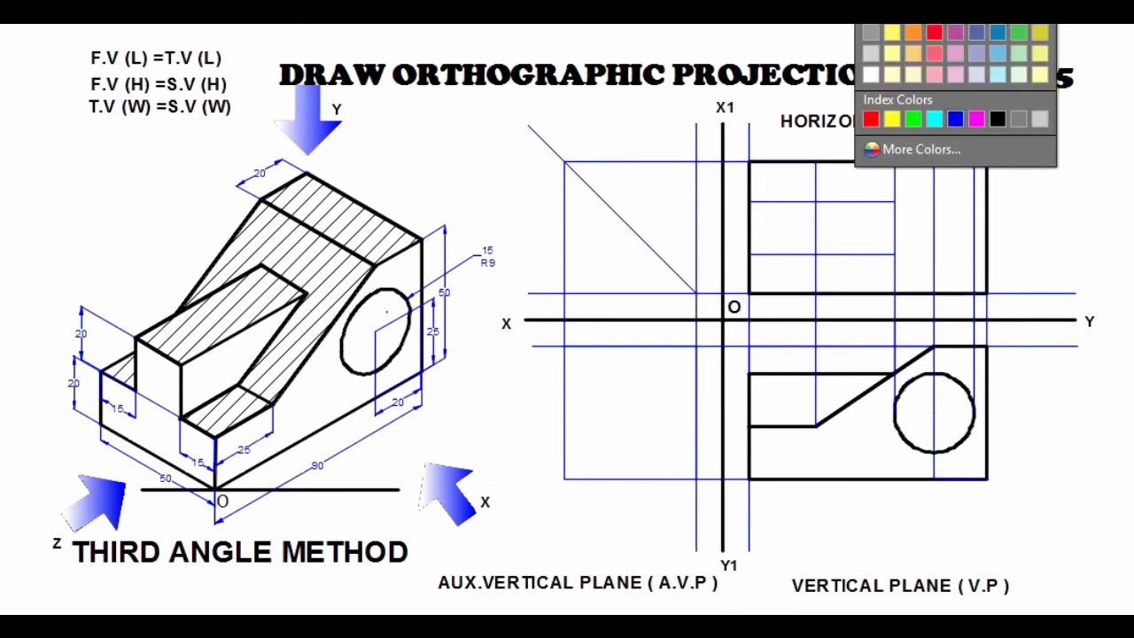
click(977, 116)
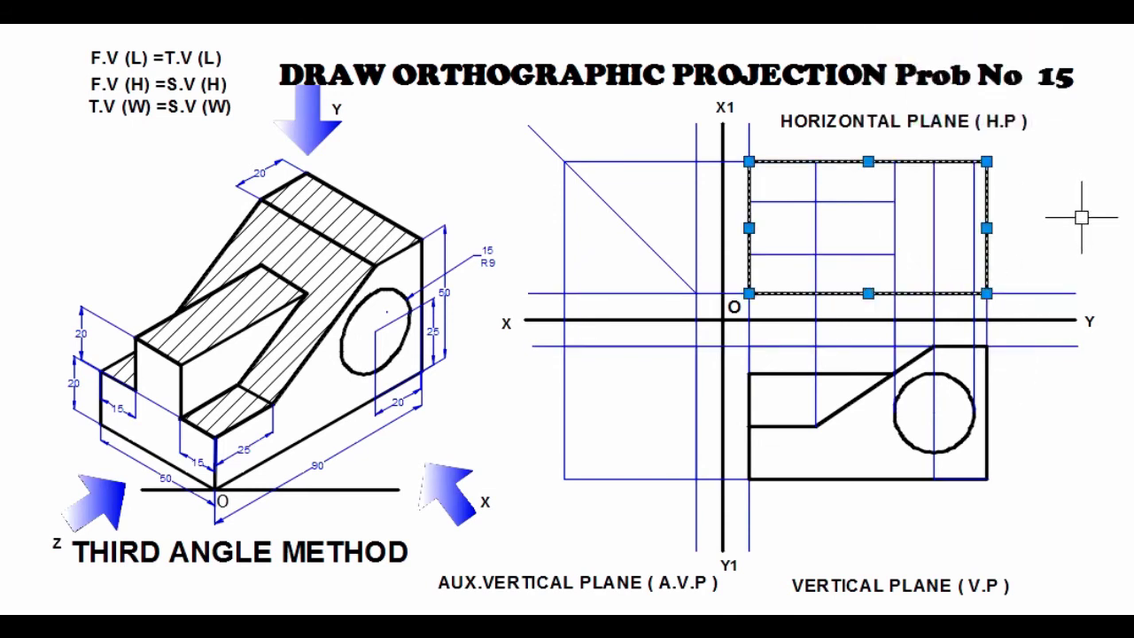
key(Escape)
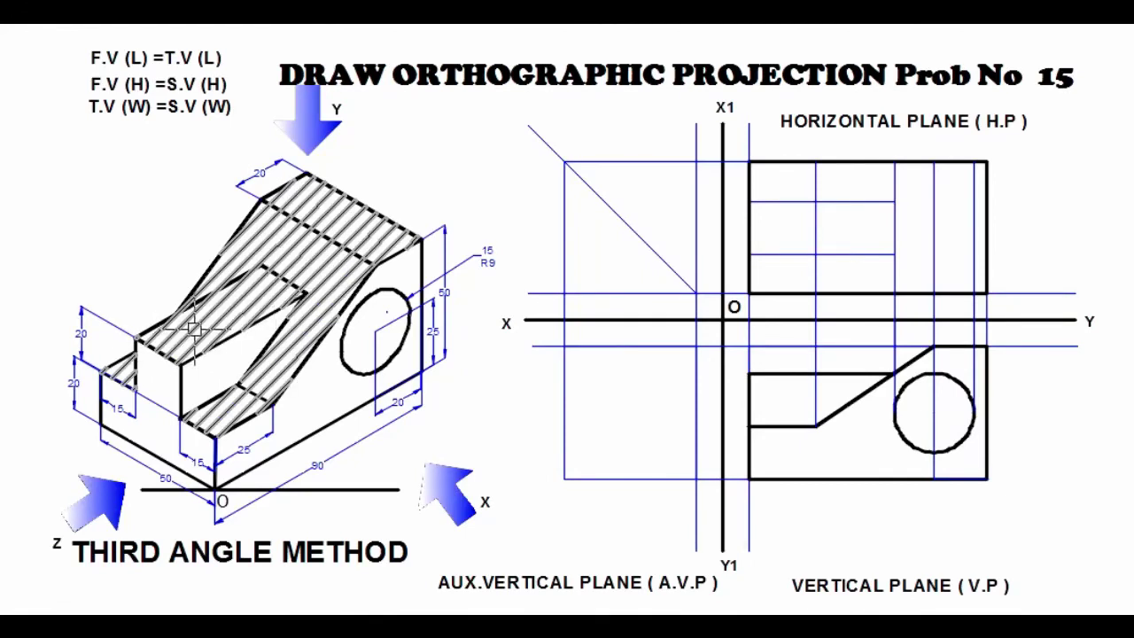
- Make the two 55-unit slot lines 0.30 mm black
click(785, 202)
click(787, 256)
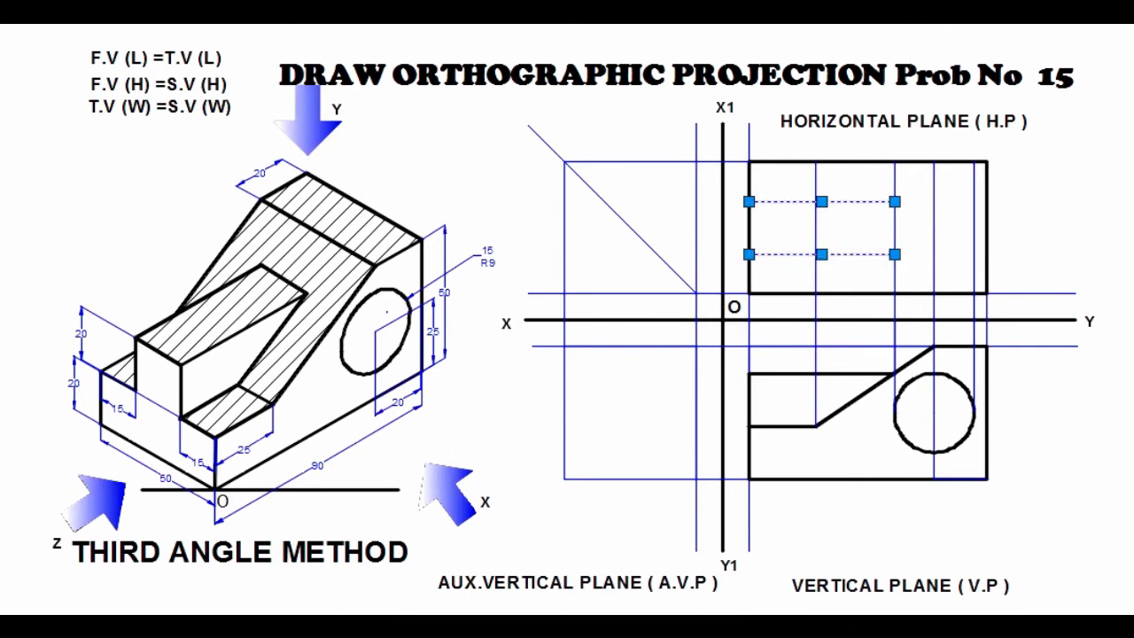
click(920, 156)
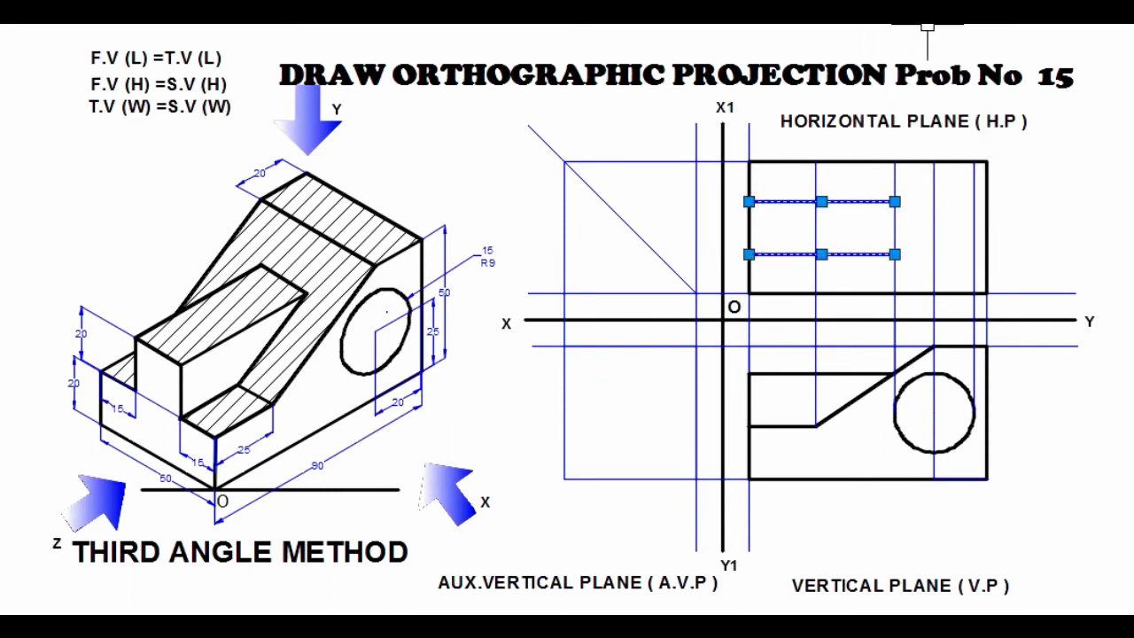
click(927, 27)
key(Escape)
- Close the slot with a vertical line at its right end and make it 0.30 mm black
click(822, 202)
text(l)
key(Return)
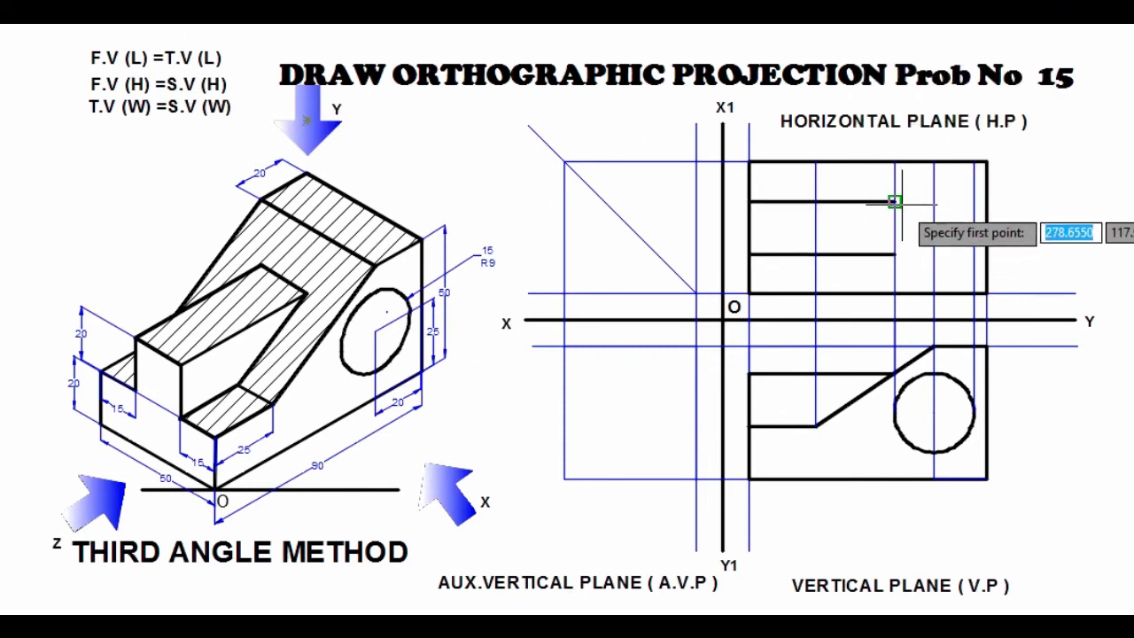
click(895, 202)
click(895, 254)
key(Escape)
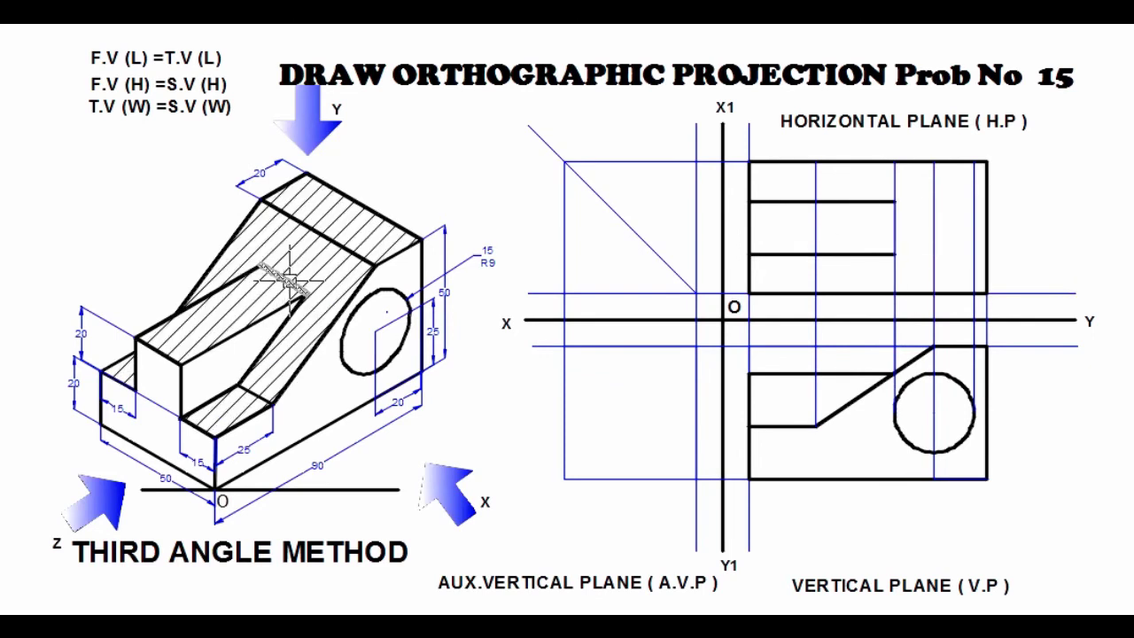
click(895, 229)
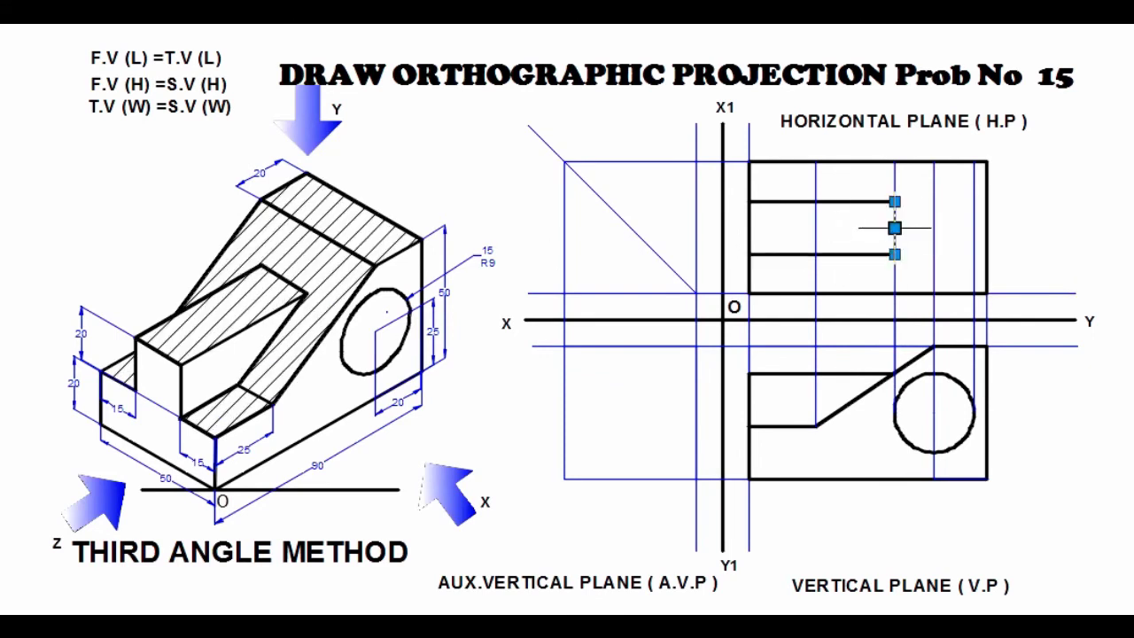
click(967, 19)
click(914, 161)
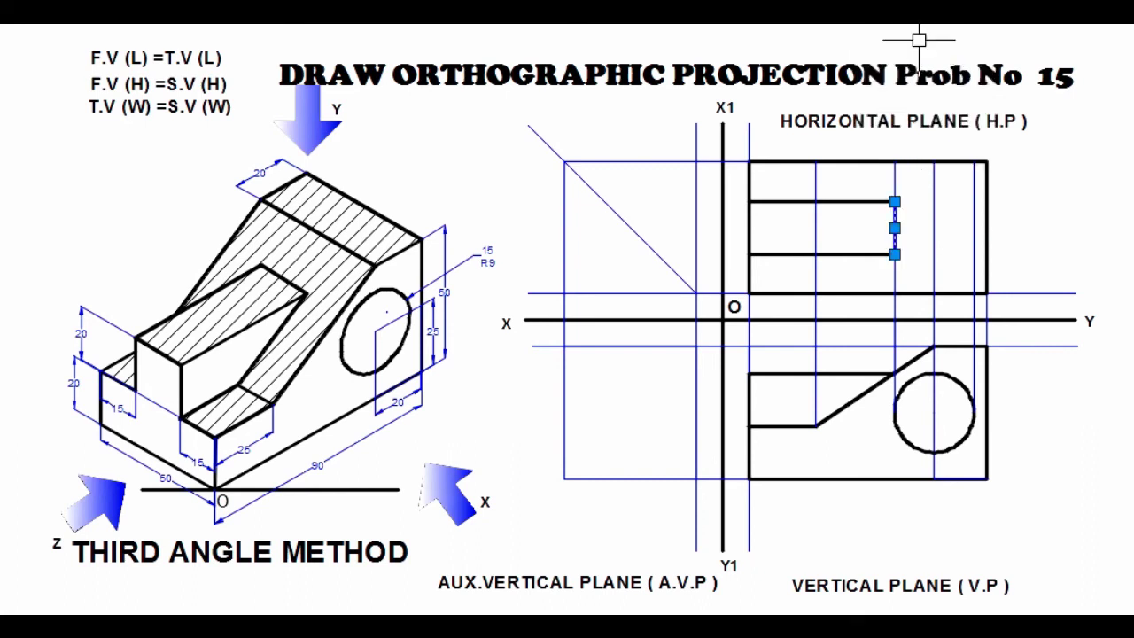
click(922, 14)
click(998, 118)
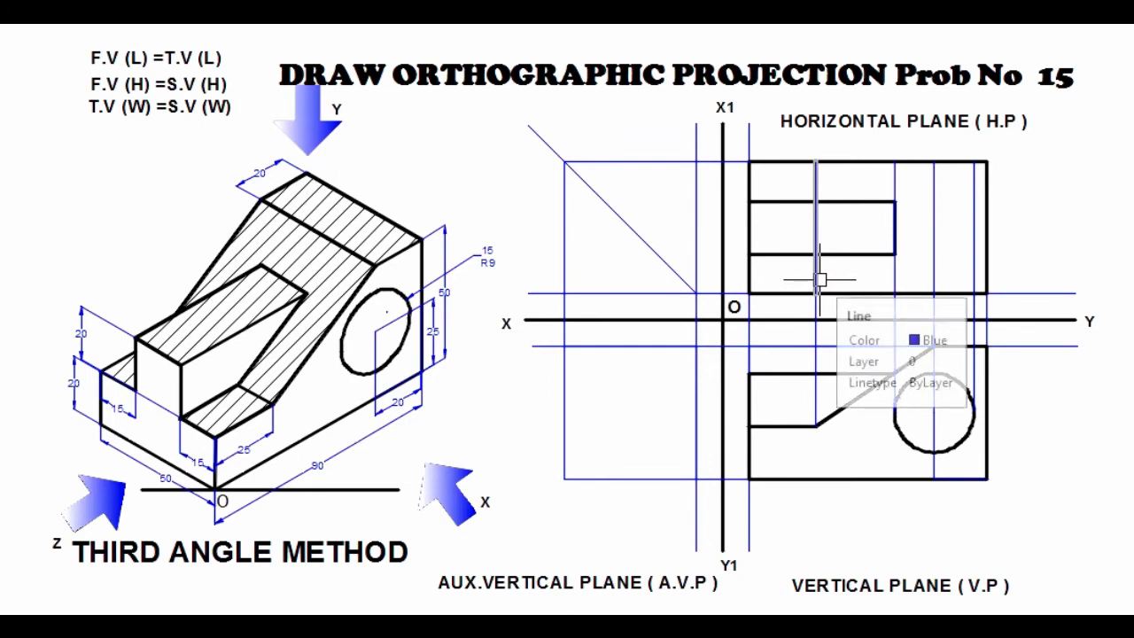
- Draw short vertical lines joining the slot to the outline's top and bottom edges
key(l)
key(Return)
click(815, 161)
click(814, 202)
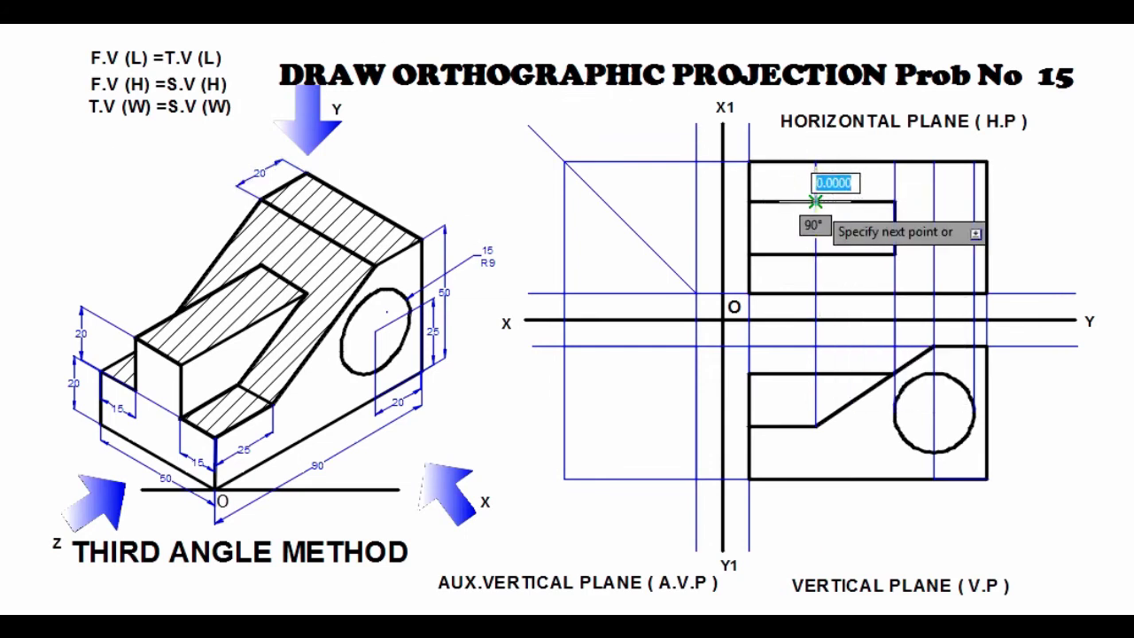
key(Return)
key(Return)
click(813, 256)
click(815, 293)
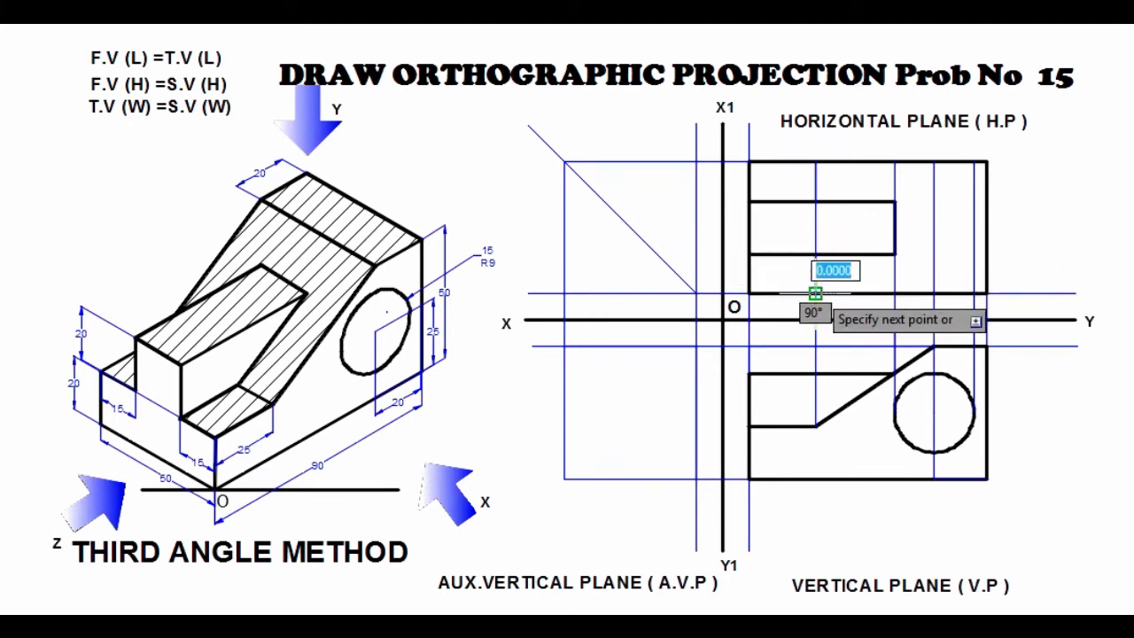
key(Escape)
- Give both short vertical lines a 0.30 mm black lineweight
click(815, 182)
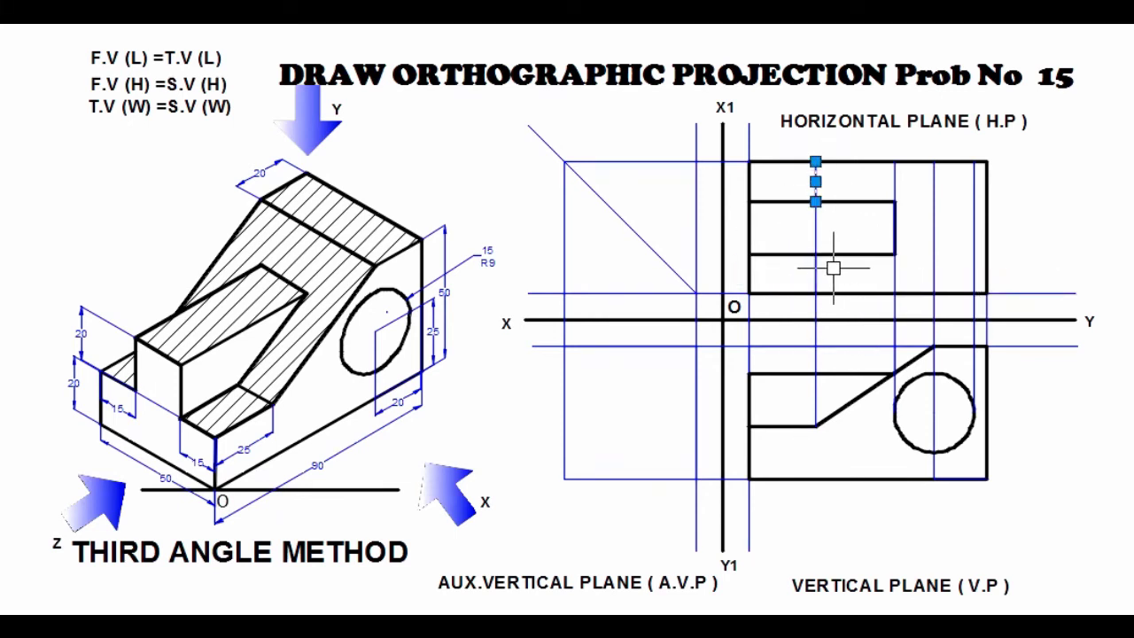
click(816, 277)
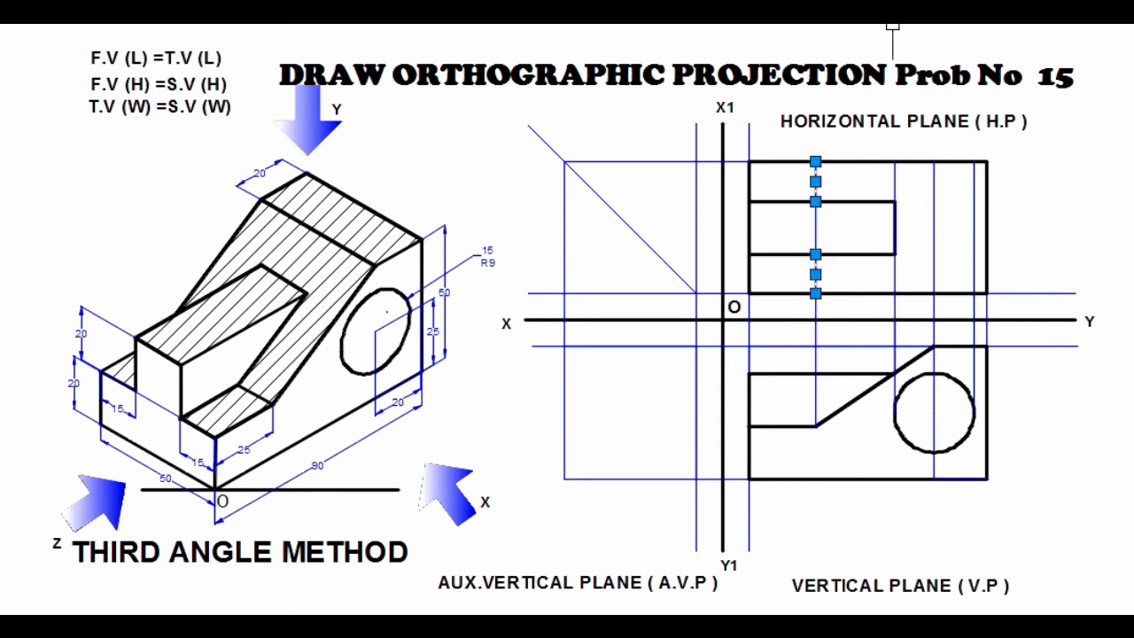
click(892, 20)
click(909, 157)
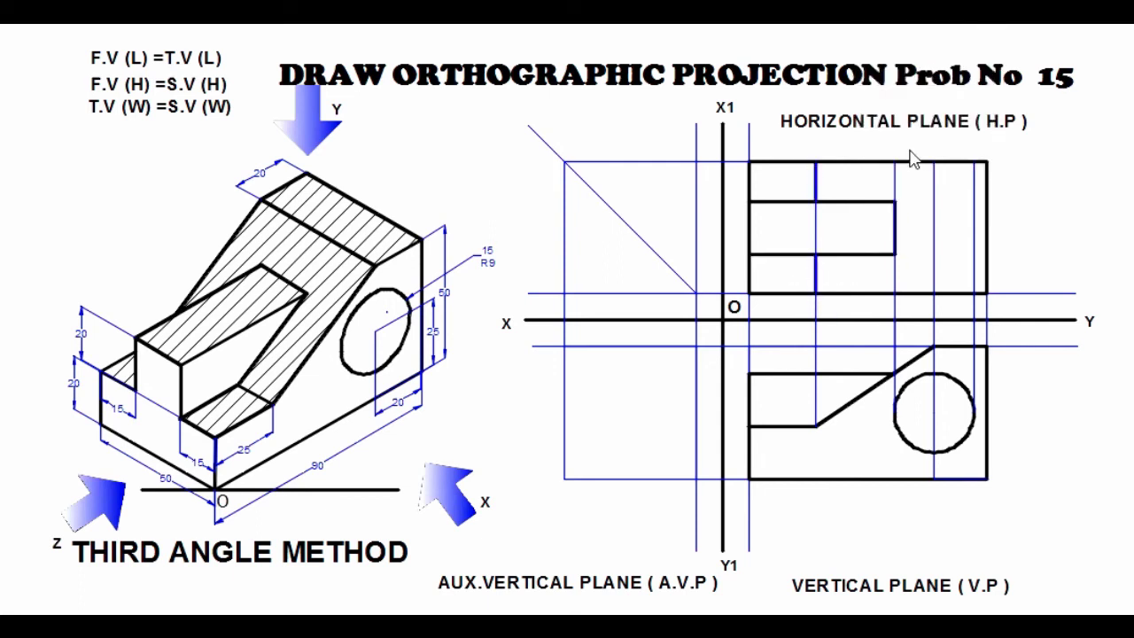
click(910, 20)
click(961, 116)
key(Escape)
click(935, 236)
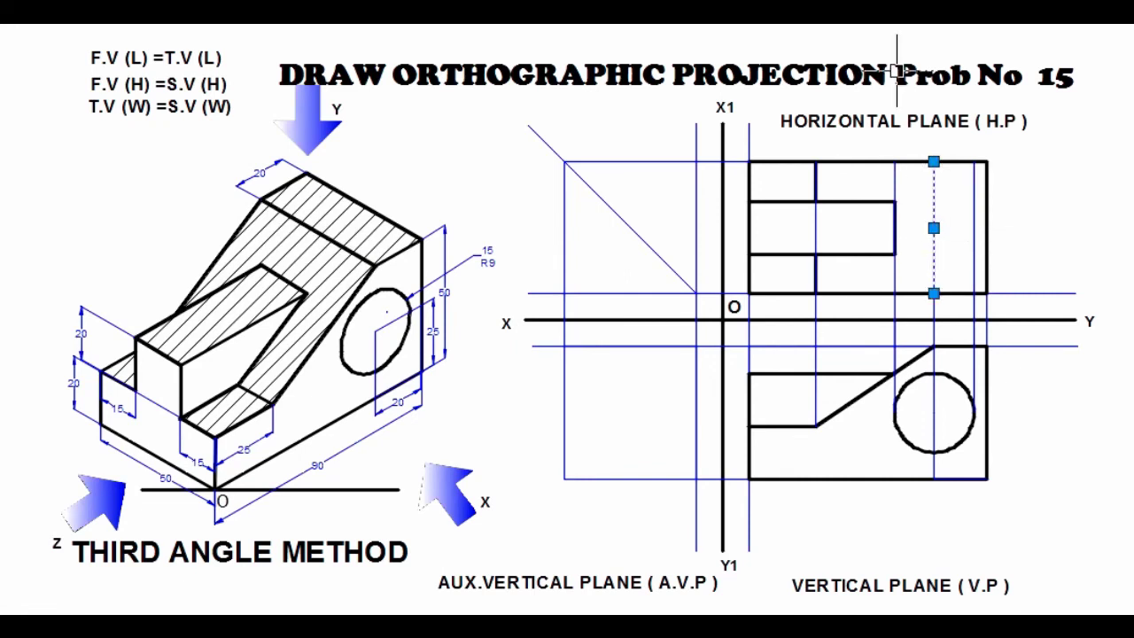
- Thicken the currently selected line to 0.30 mm and open its colour choices
click(921, 25)
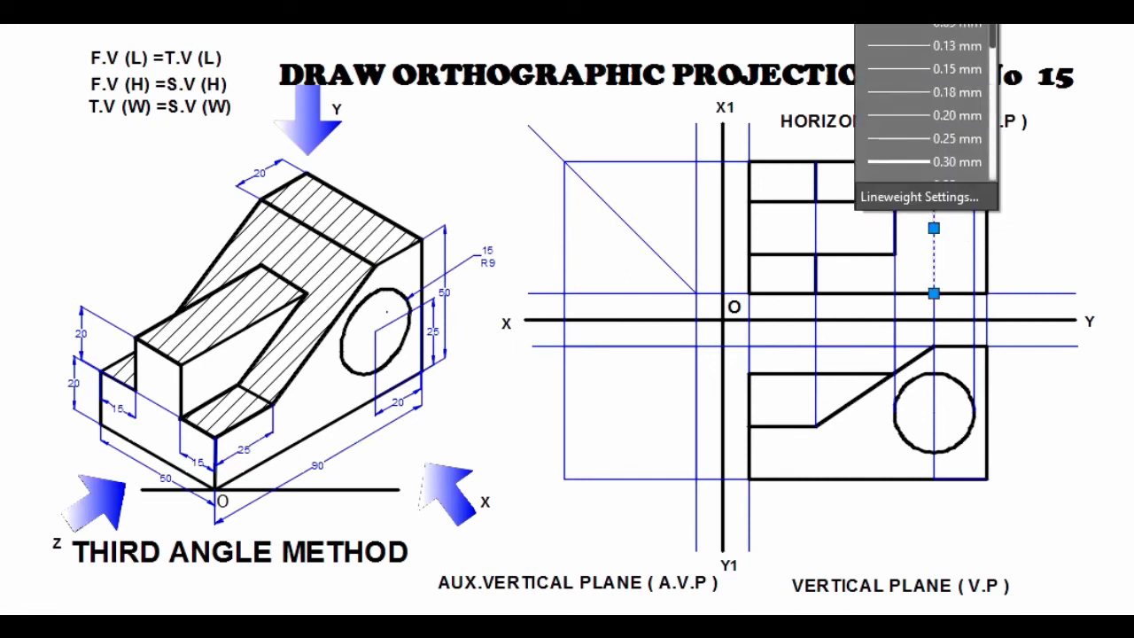
click(913, 157)
click(922, 18)
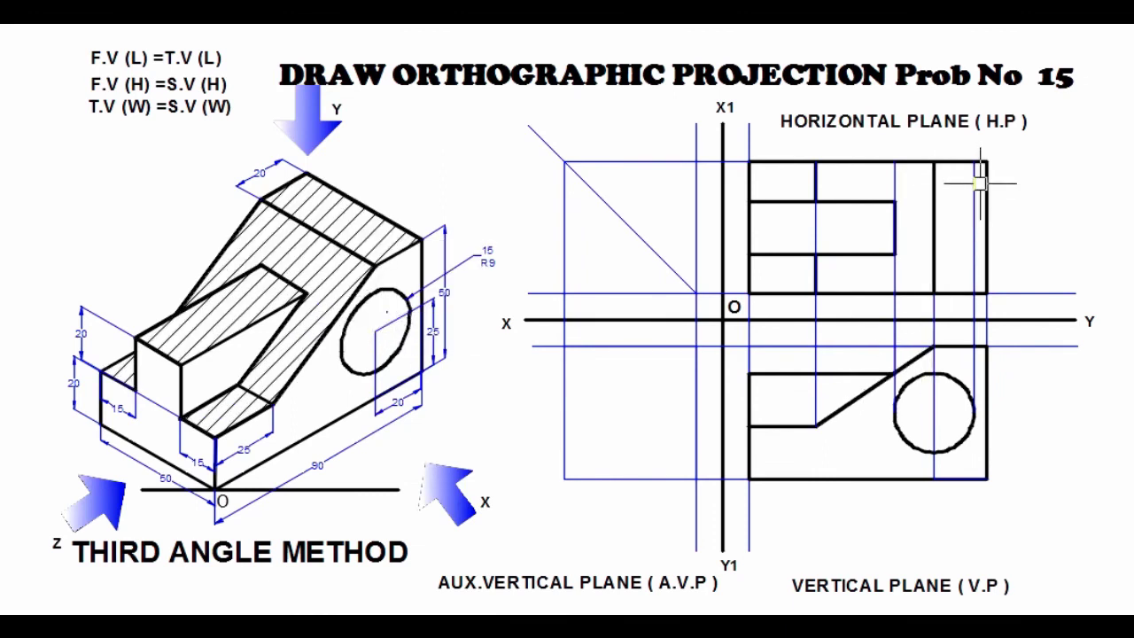
- Select the two right-hand vertical lines of the top view and review the linetype list
click(973, 244)
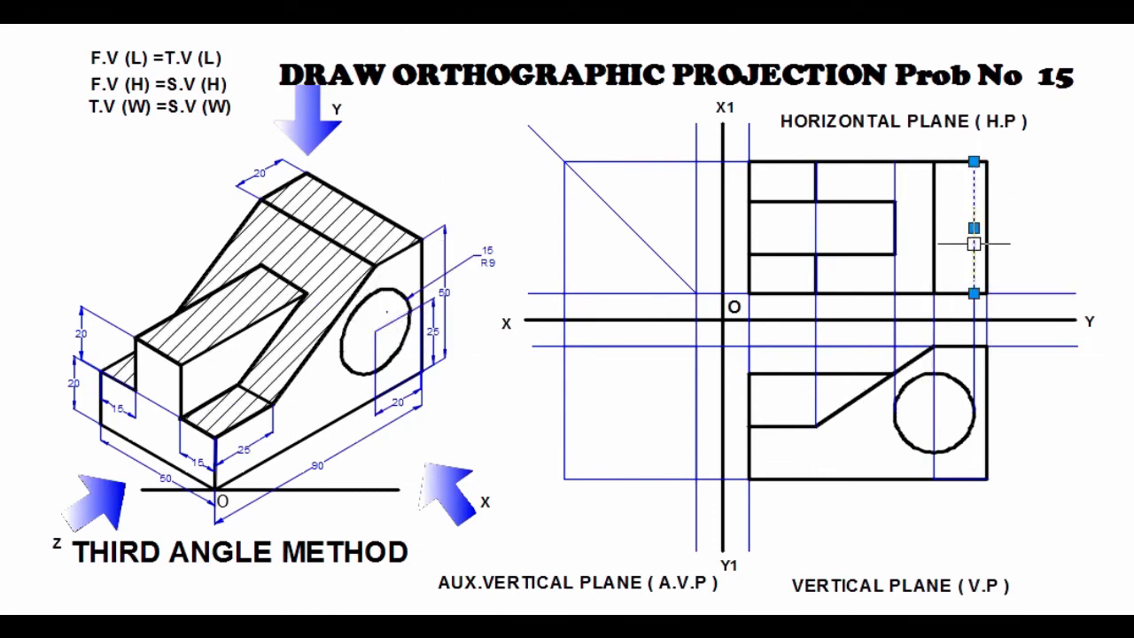
click(892, 181)
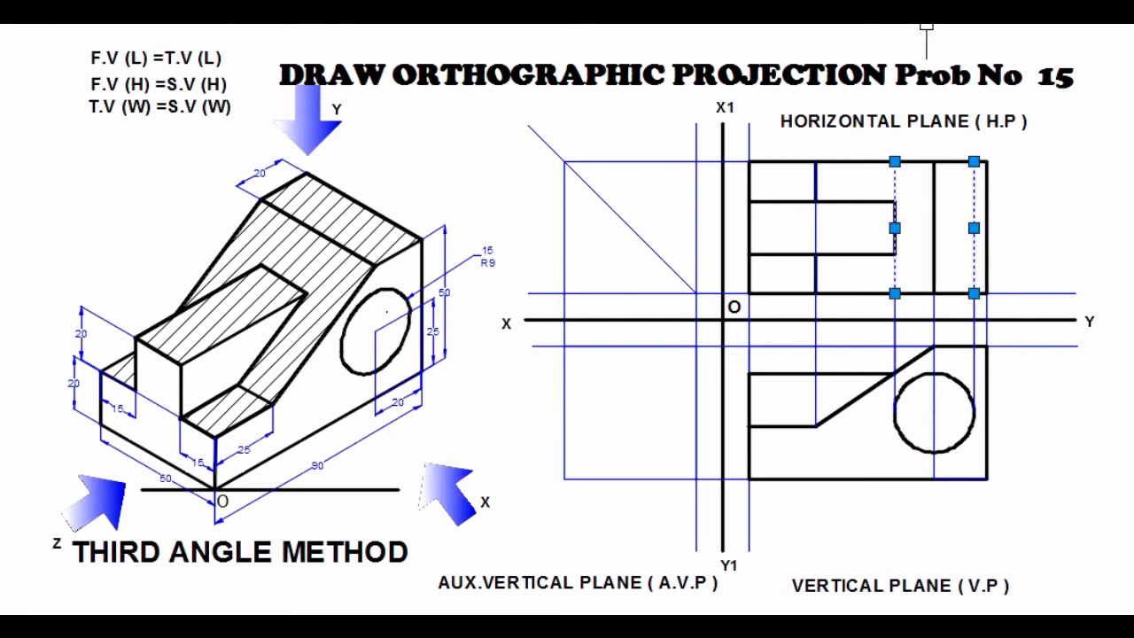
click(926, 16)
key(Escape)
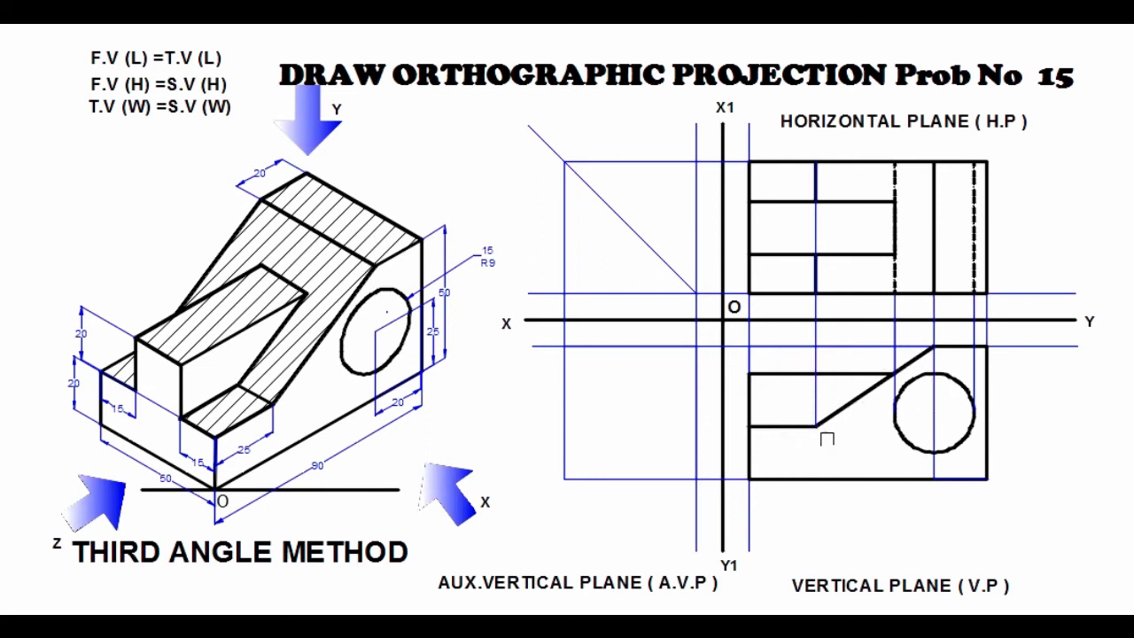
right_click(807, 441)
- Trim the leftover projection segment and project the front view's lower-left edge 70 units left
key(Escape)
click(808, 427)
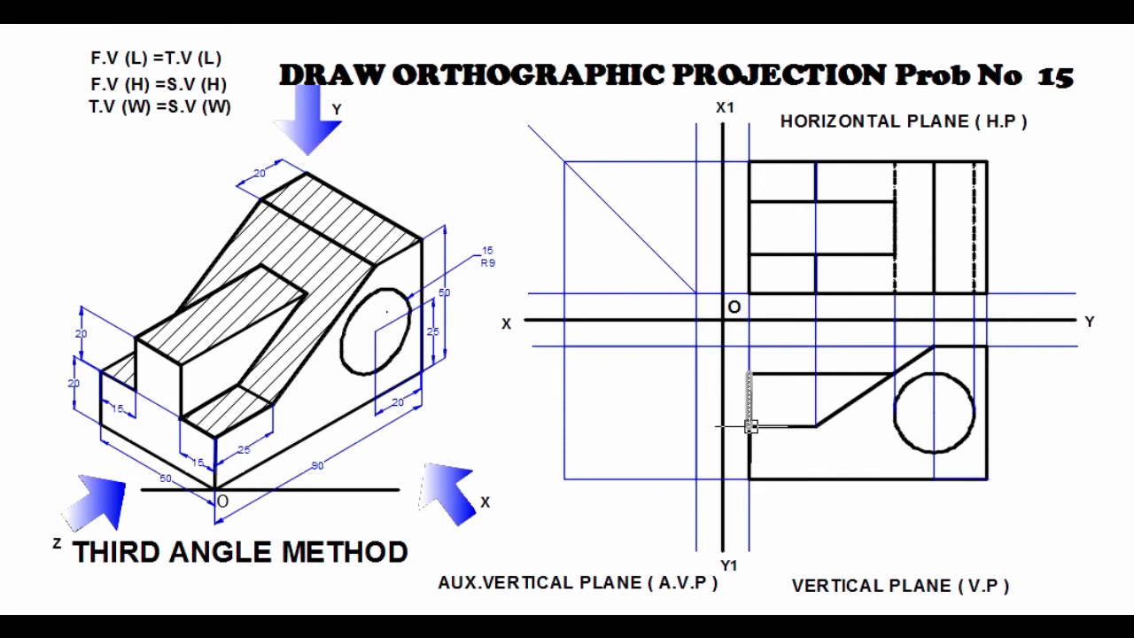
key(l)
key(Return)
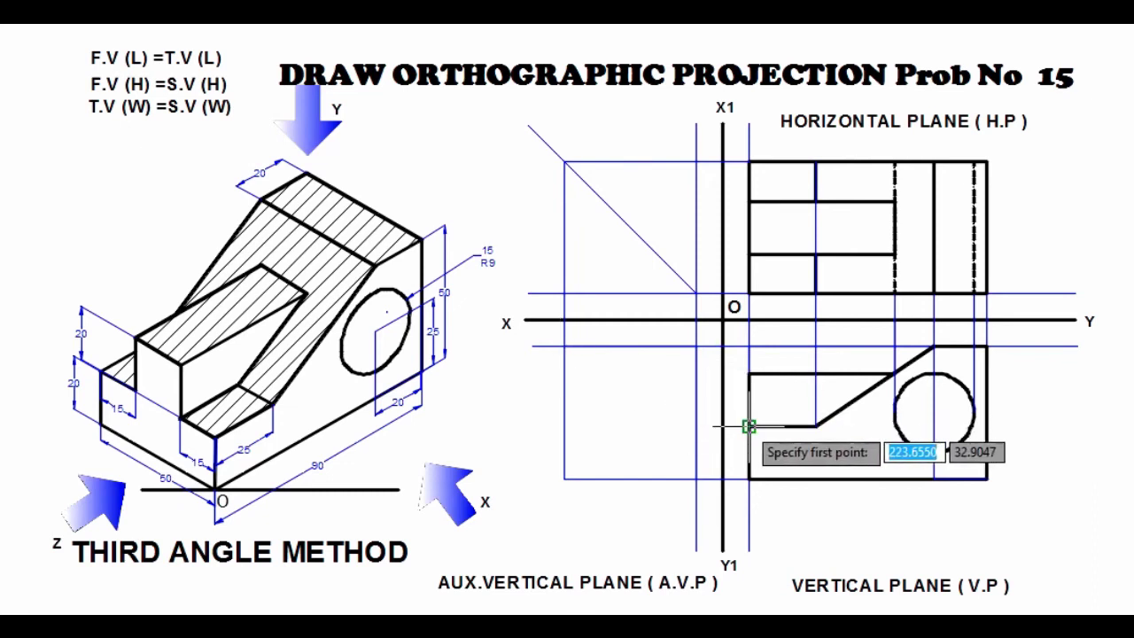
click(749, 427)
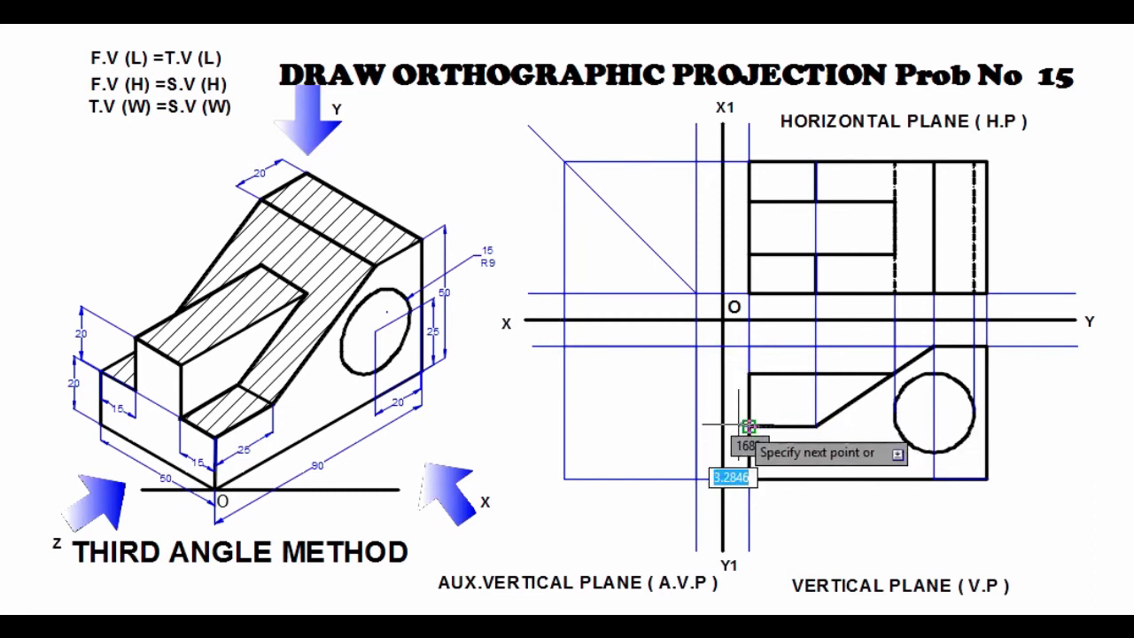
click(694, 427)
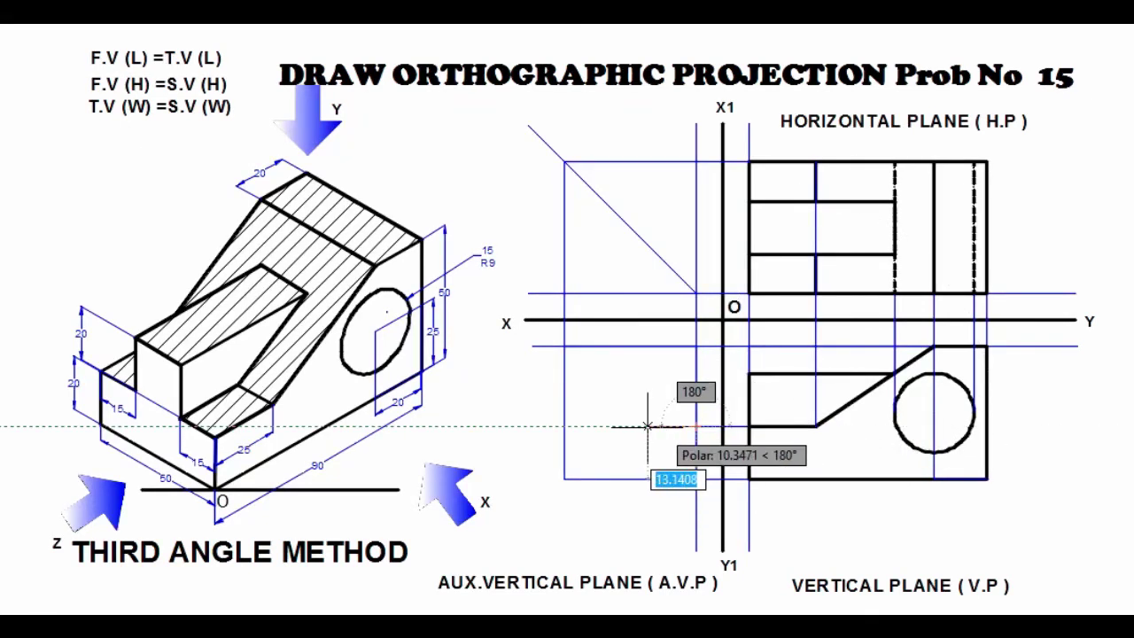
click(564, 427)
key(Return)
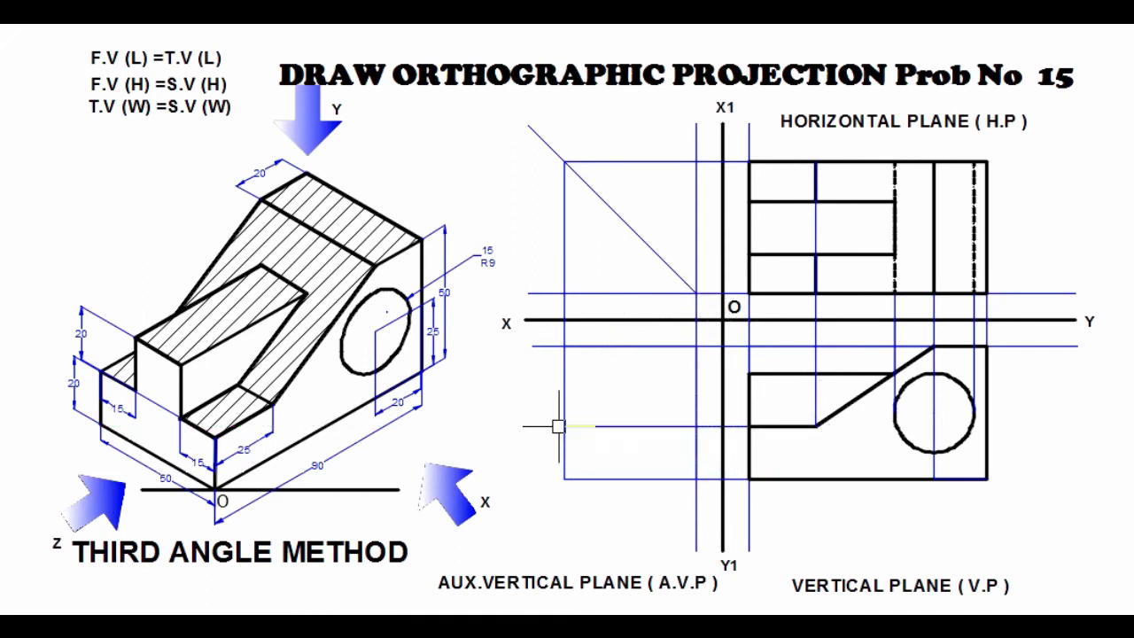
- Project the front view's upper-left corner left into the side-view area
key(Return)
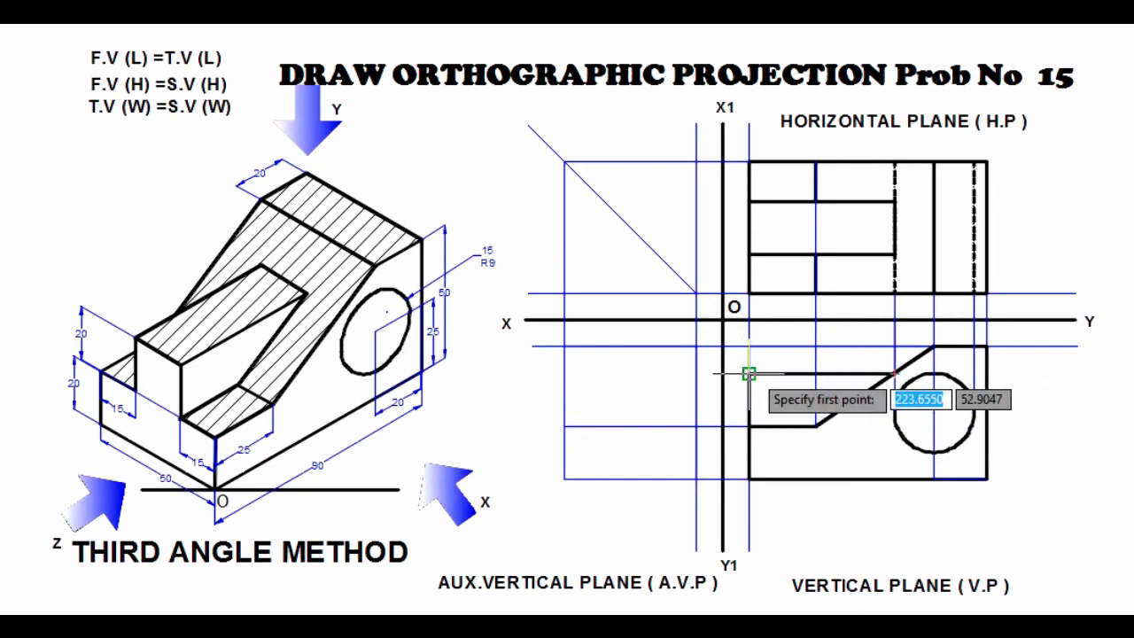
click(749, 374)
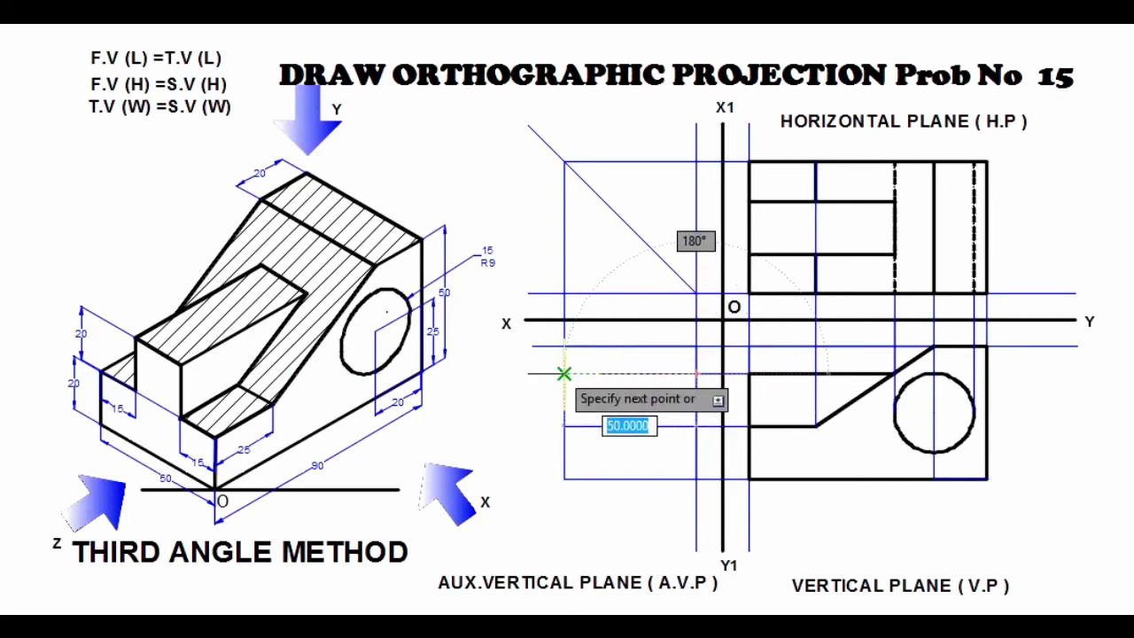
click(563, 373)
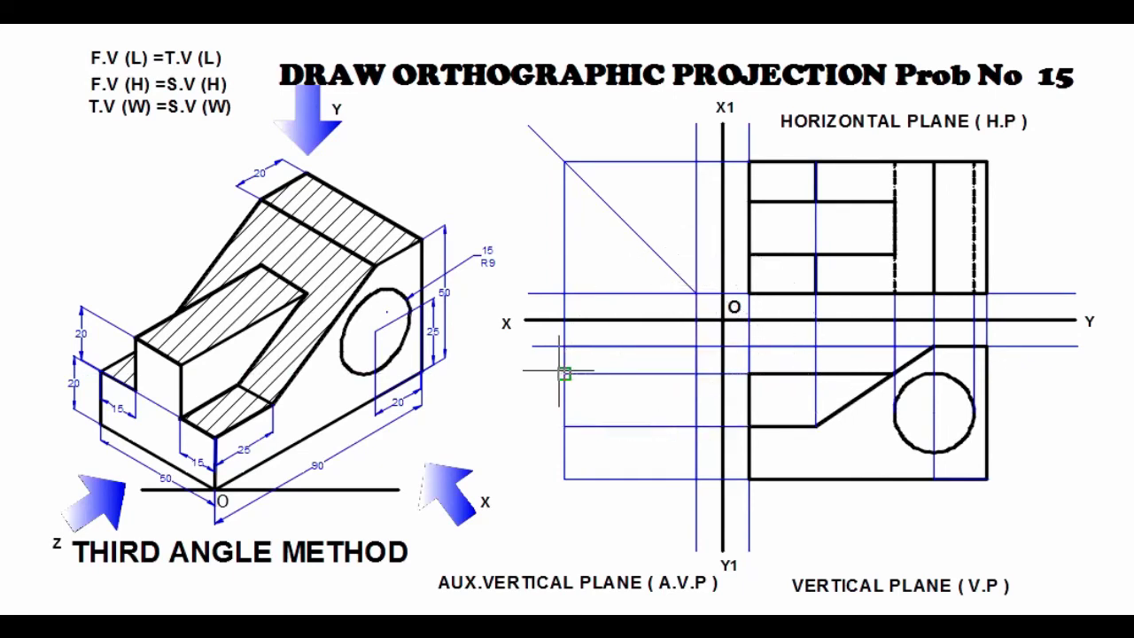
key(Return)
key(Return)
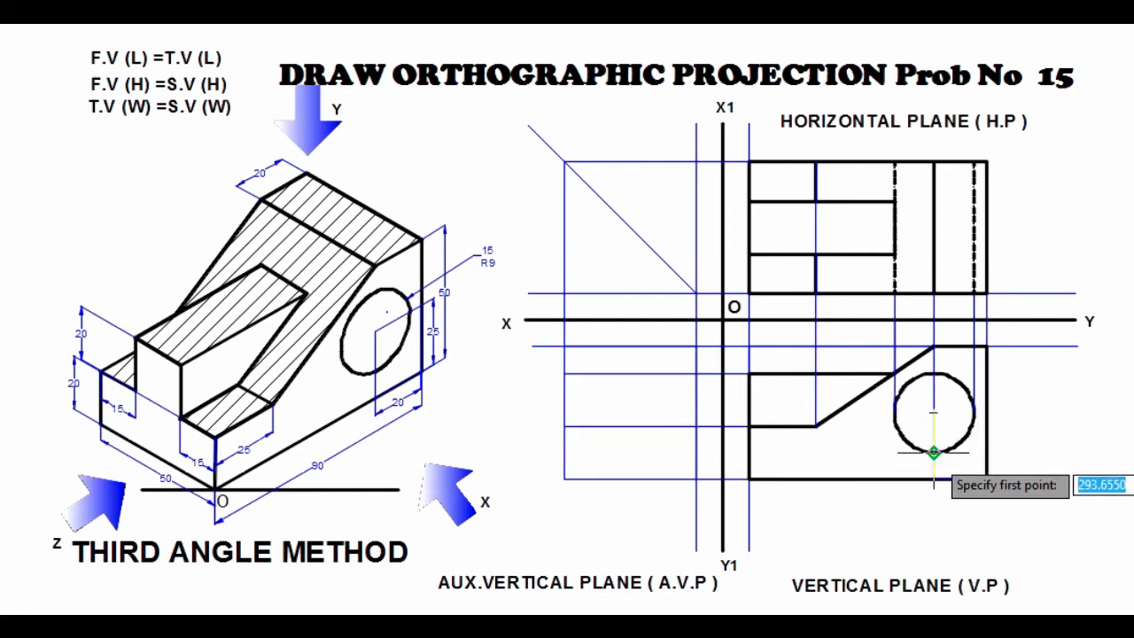
- Project the circle's bottom, centre and top leftward past the front view into the side-view area
click(934, 453)
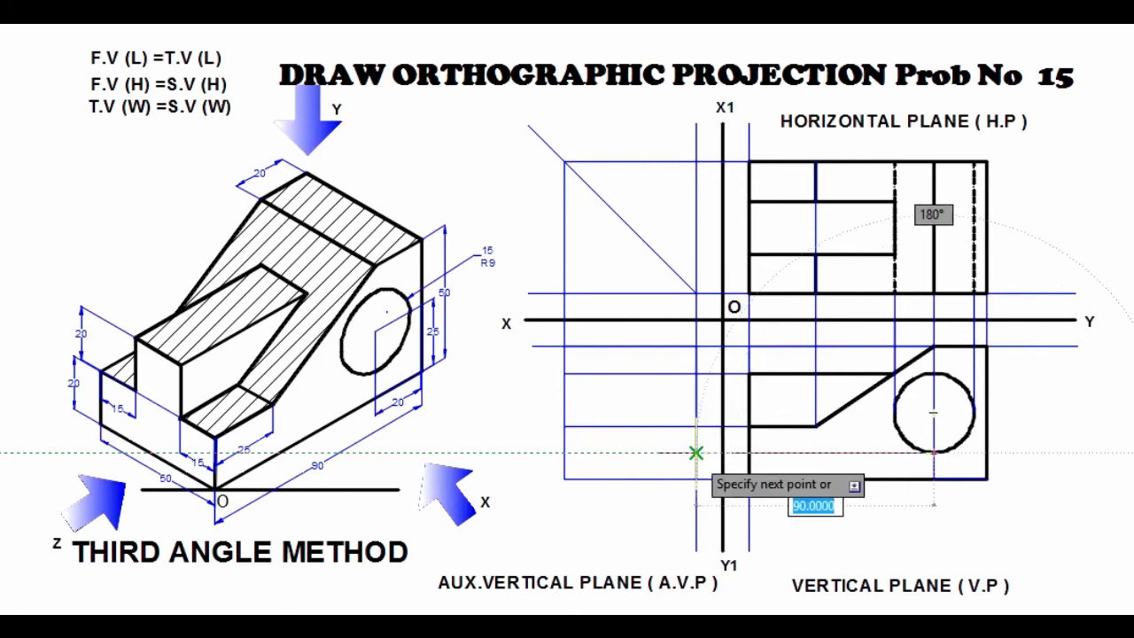
click(697, 453)
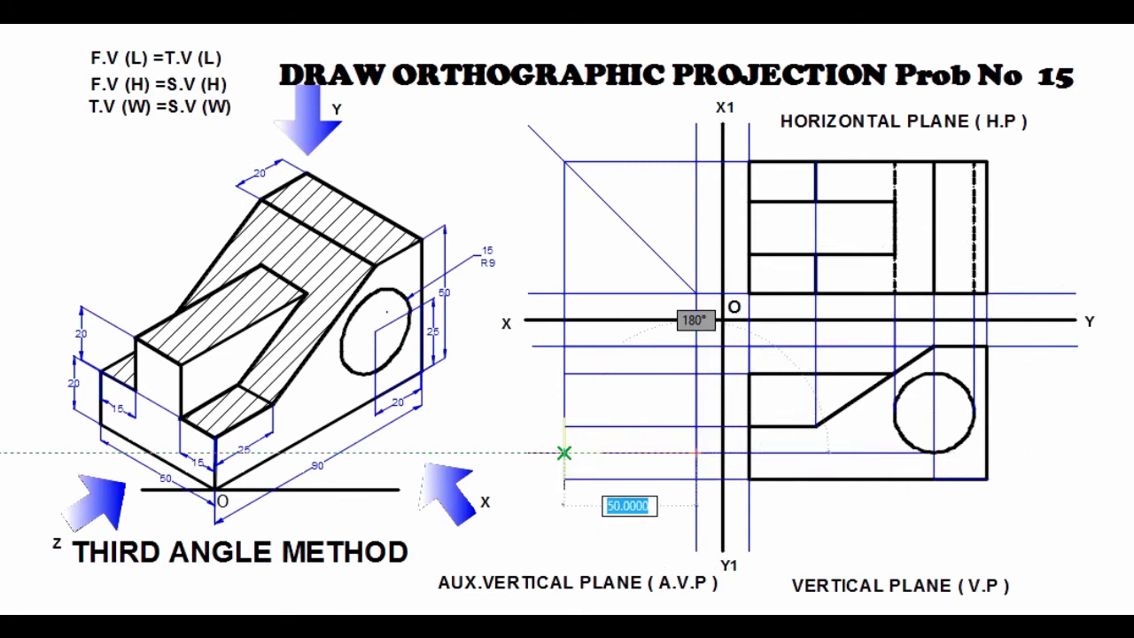
click(563, 453)
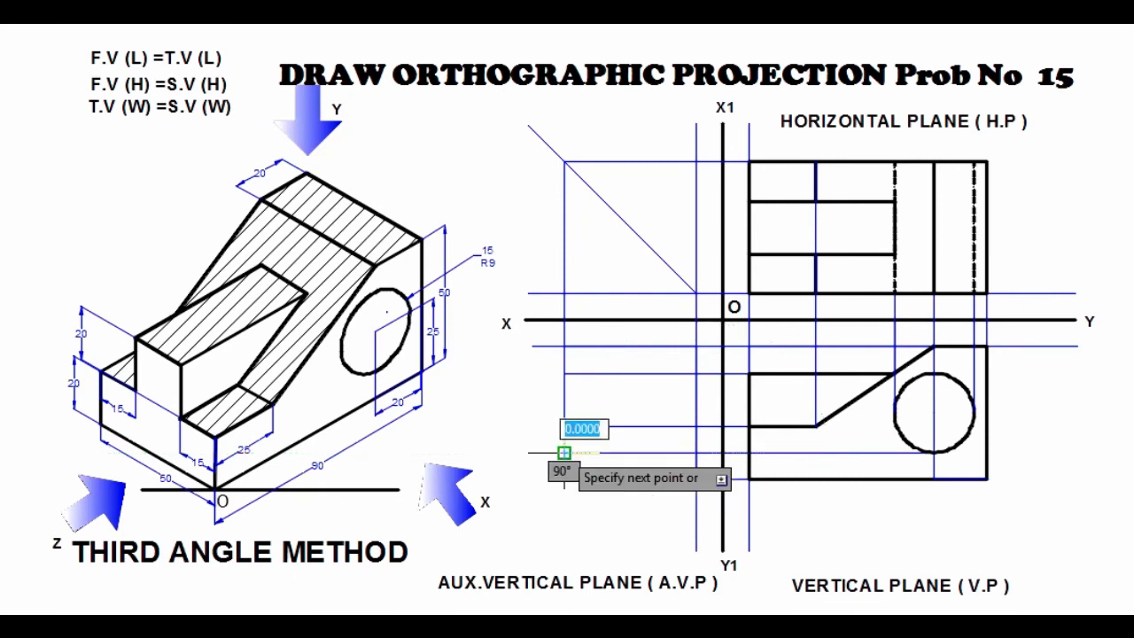
key(Return)
key(Return)
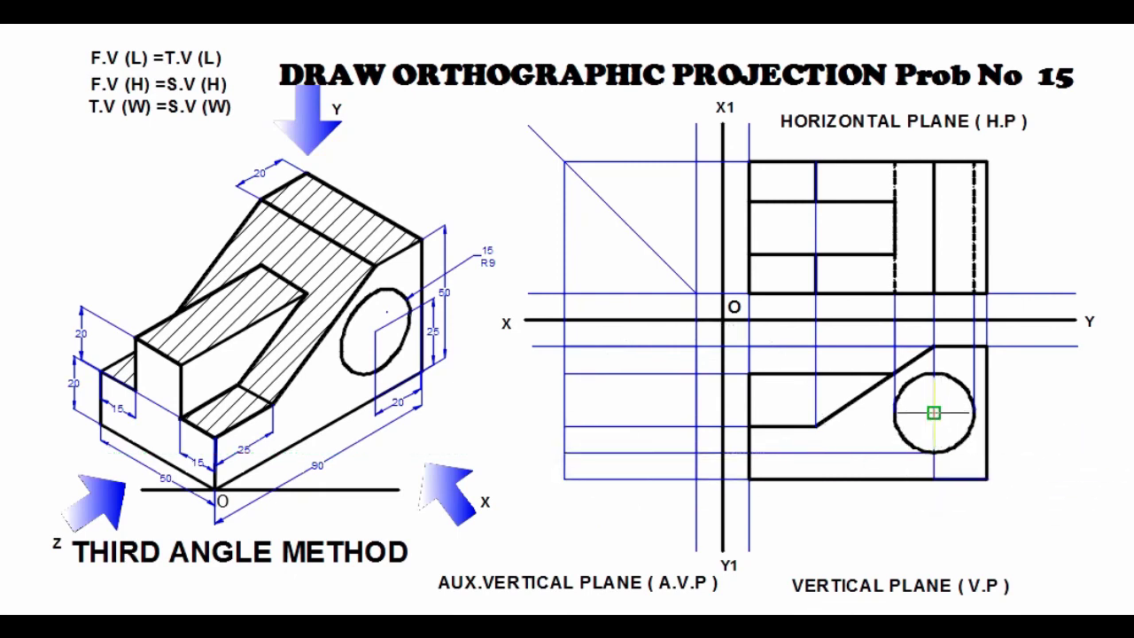
click(934, 413)
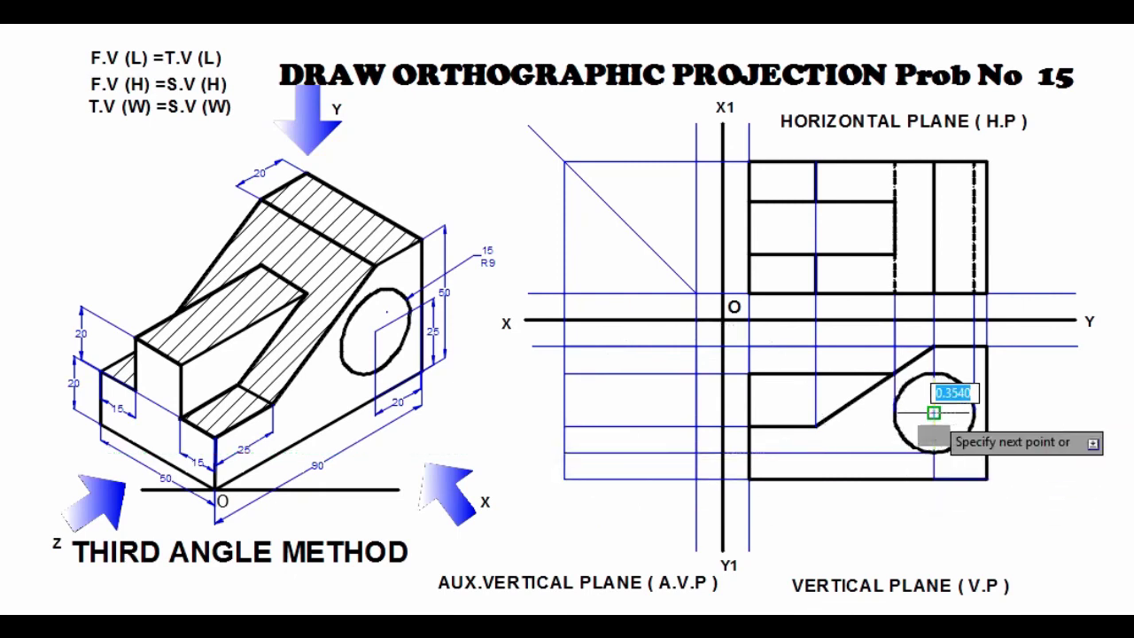
click(695, 413)
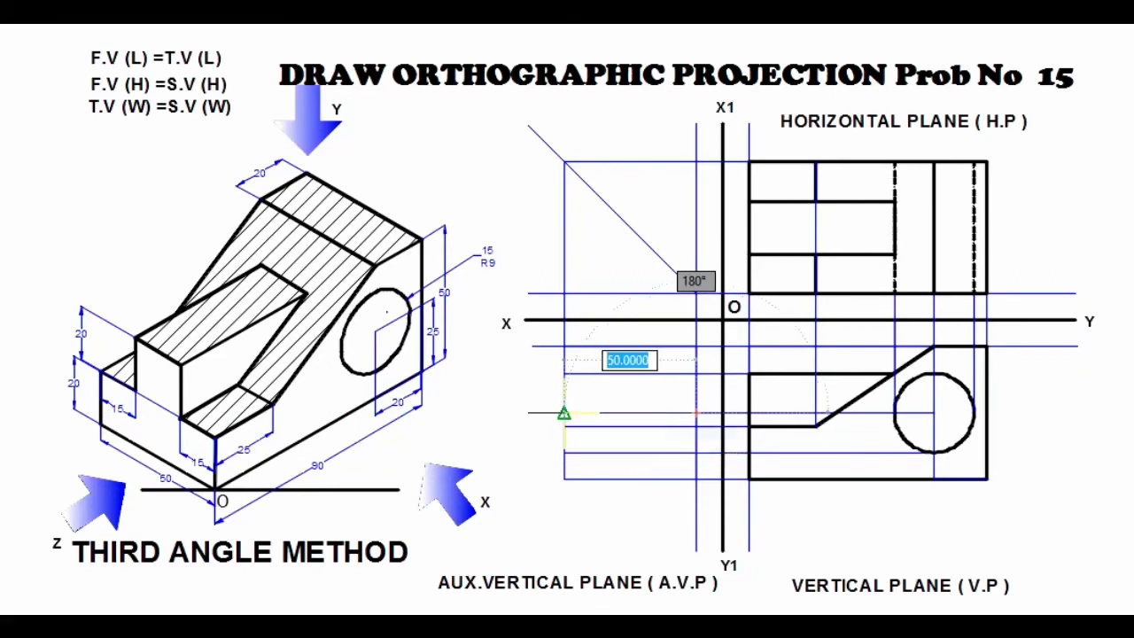
click(564, 413)
key(Return)
key(Return)
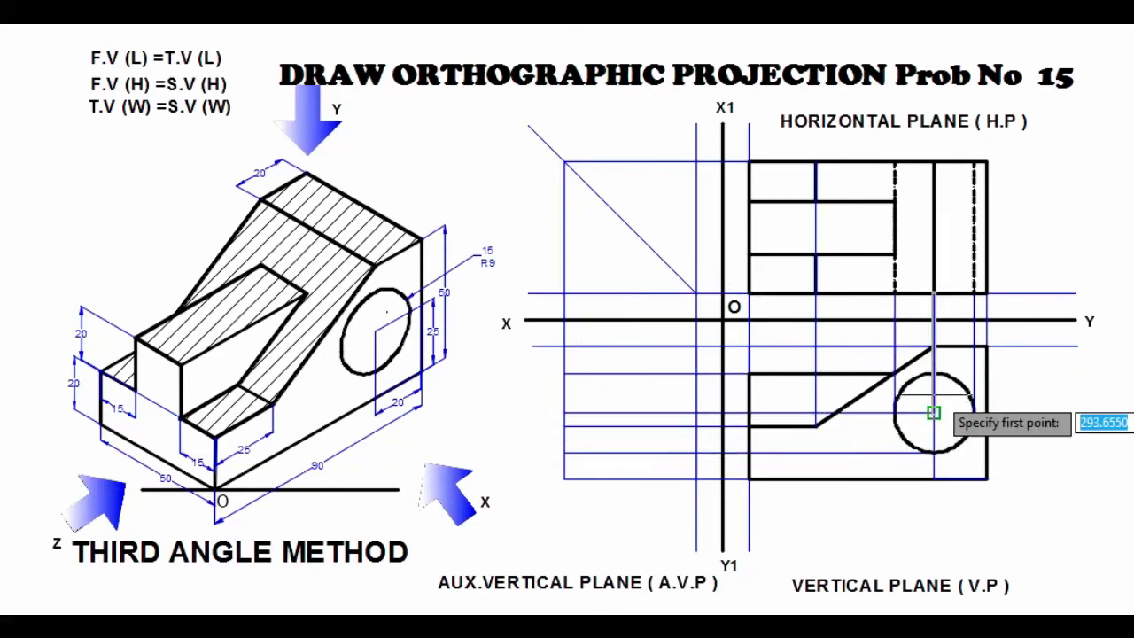
click(935, 372)
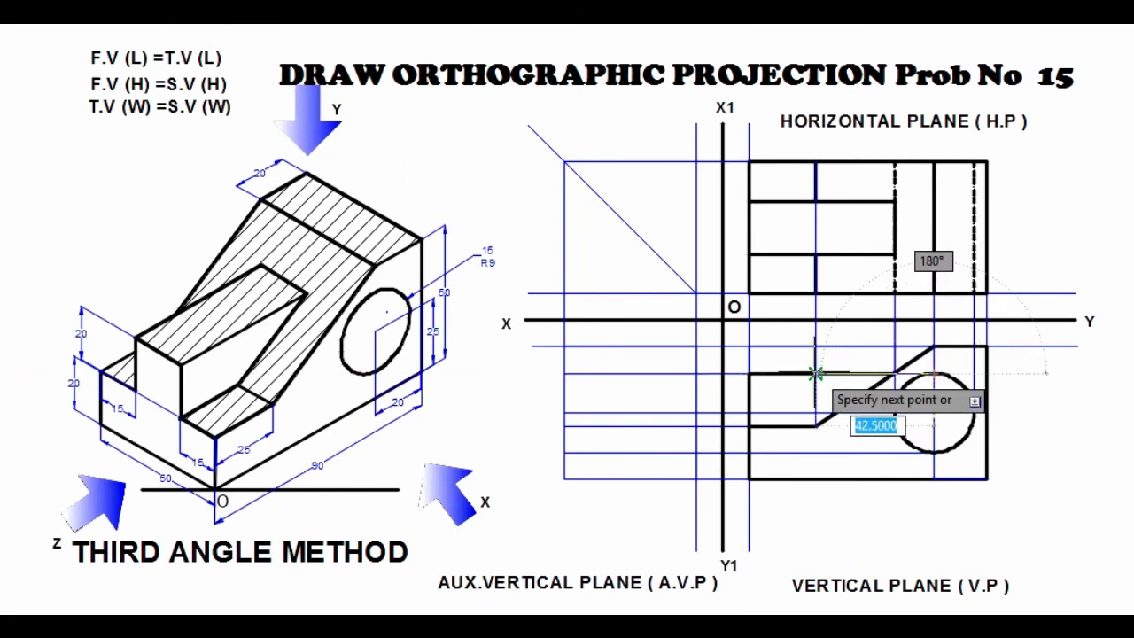
click(593, 374)
key(Return)
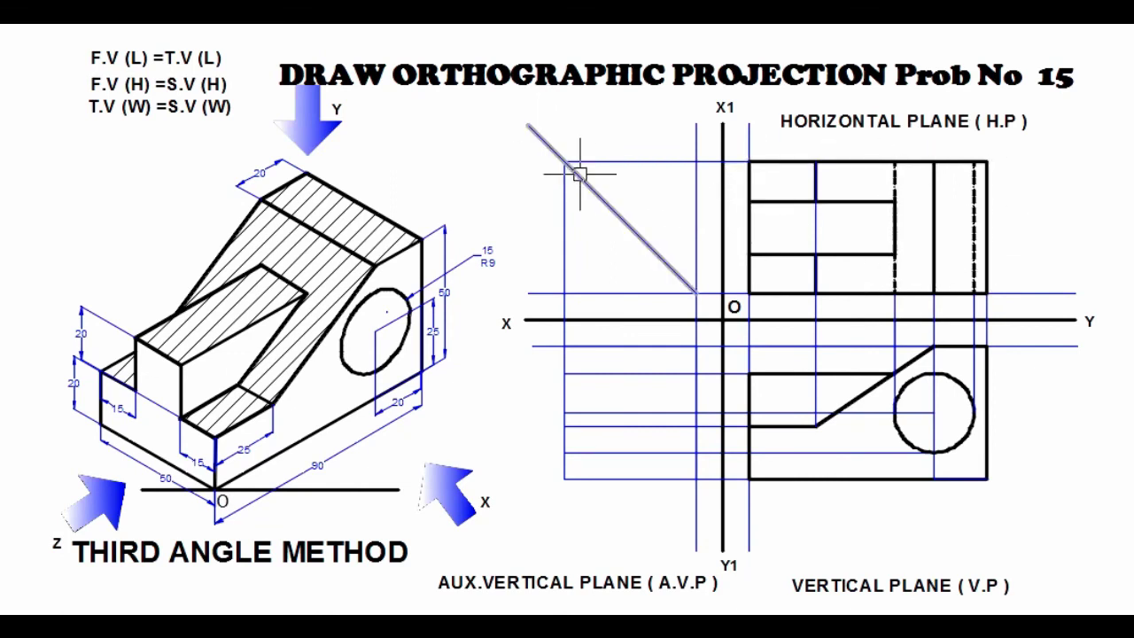
- Finish the diagonal transfer line and carry a projector from the top view's left edge down to the lowest projection line
click(686, 289)
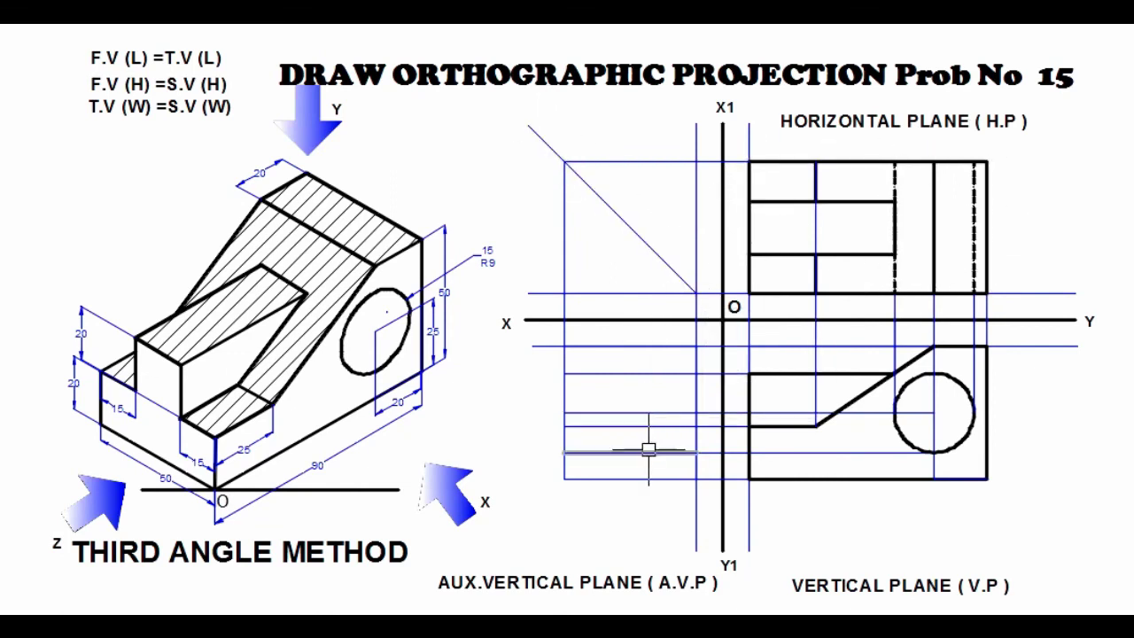
key(Return)
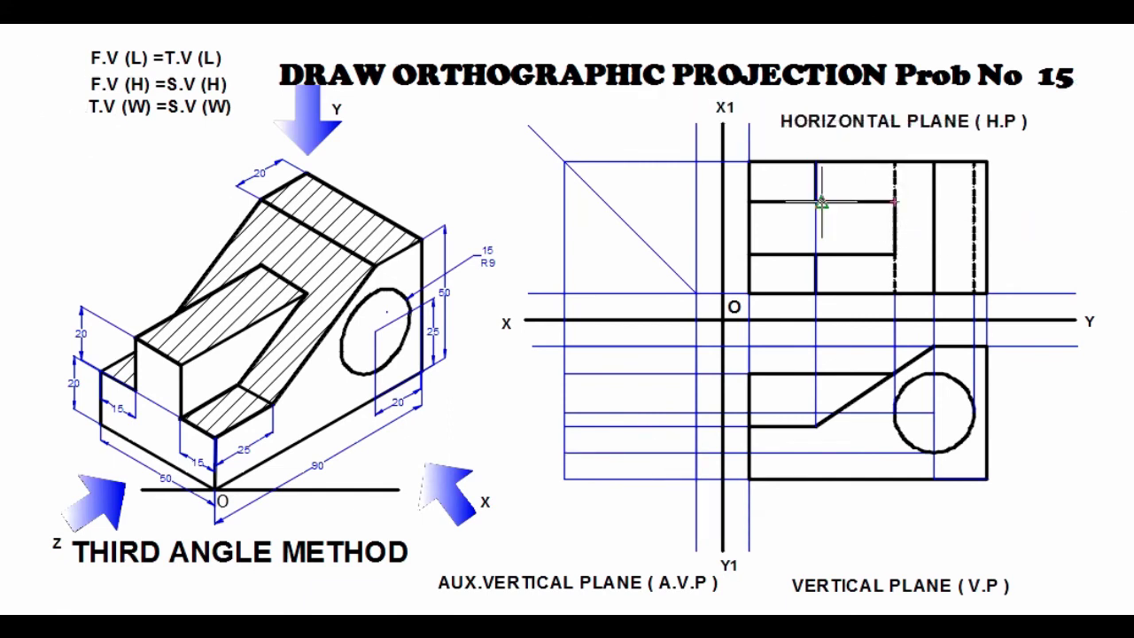
click(750, 202)
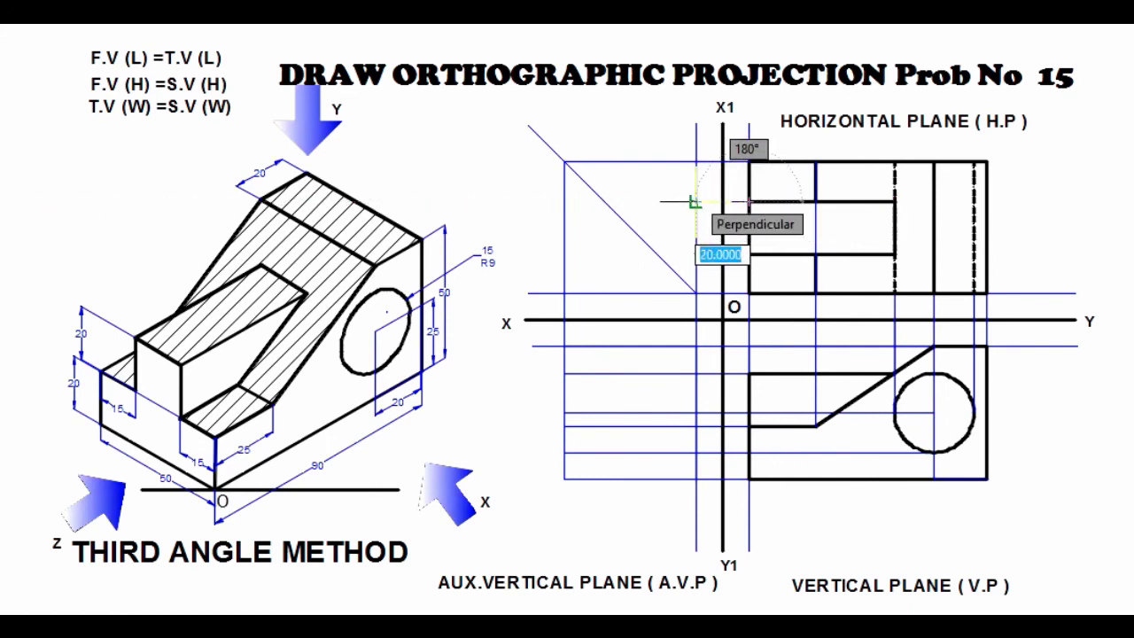
click(694, 202)
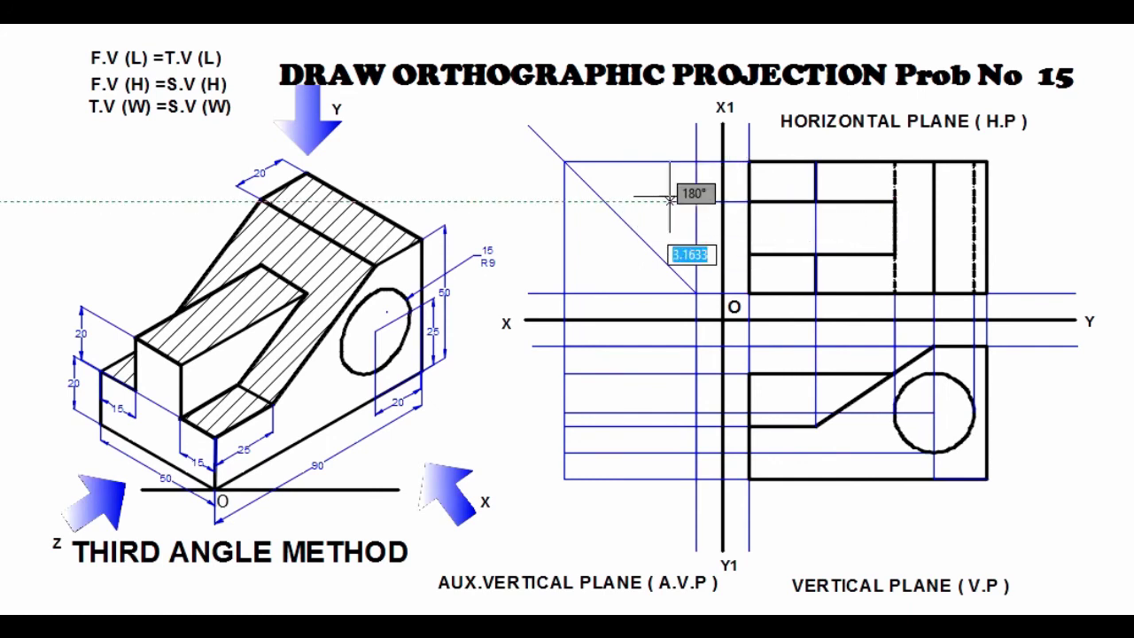
click(602, 202)
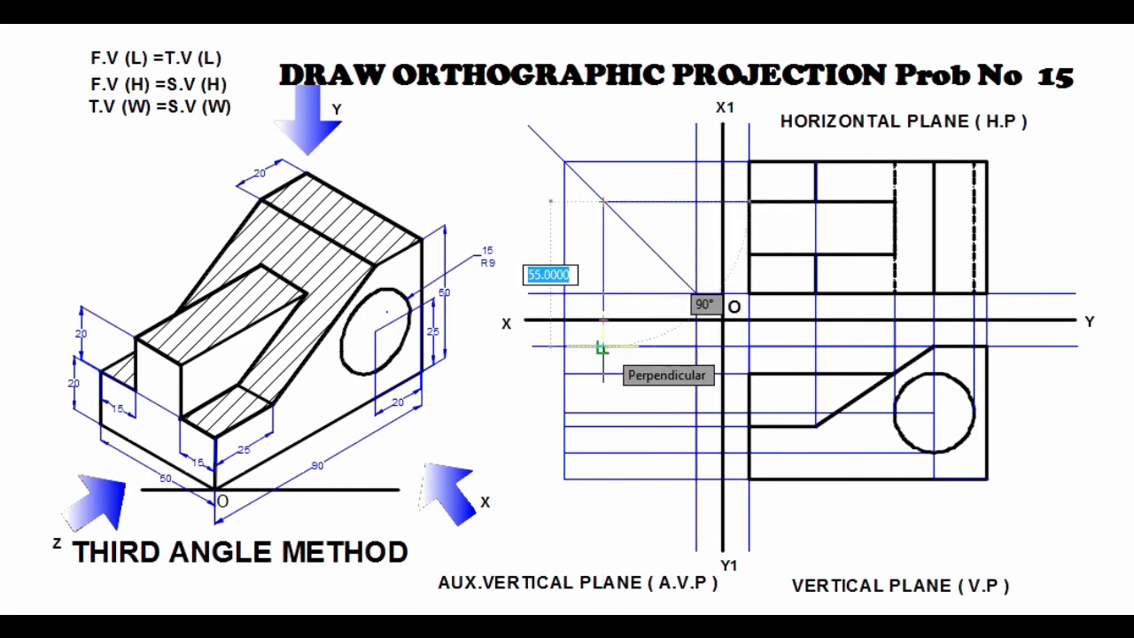
click(603, 374)
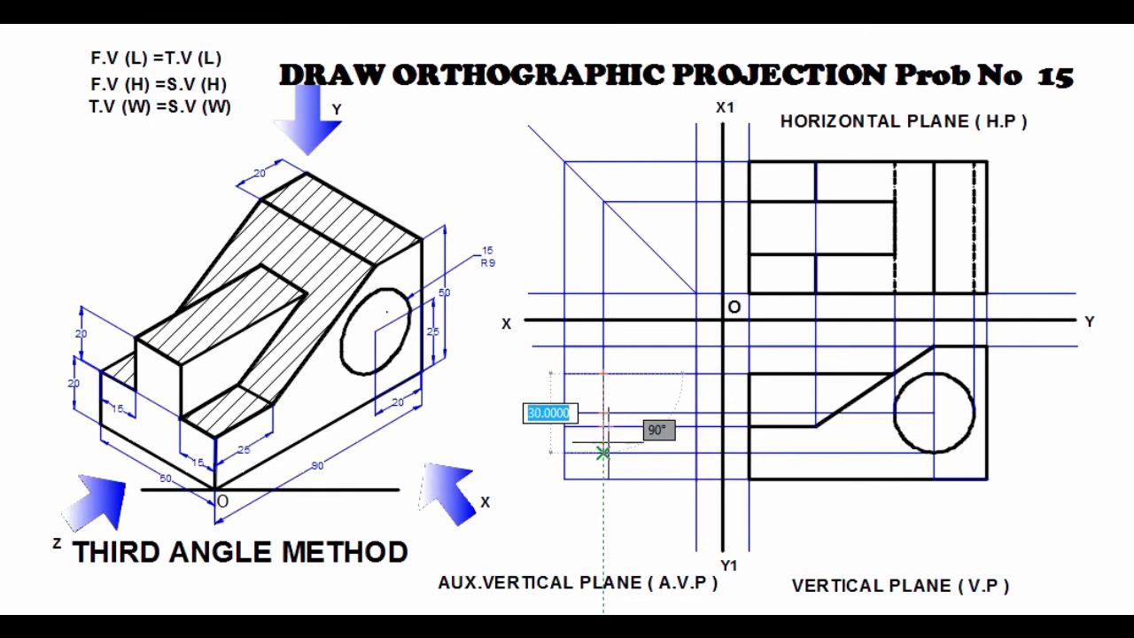
click(602, 452)
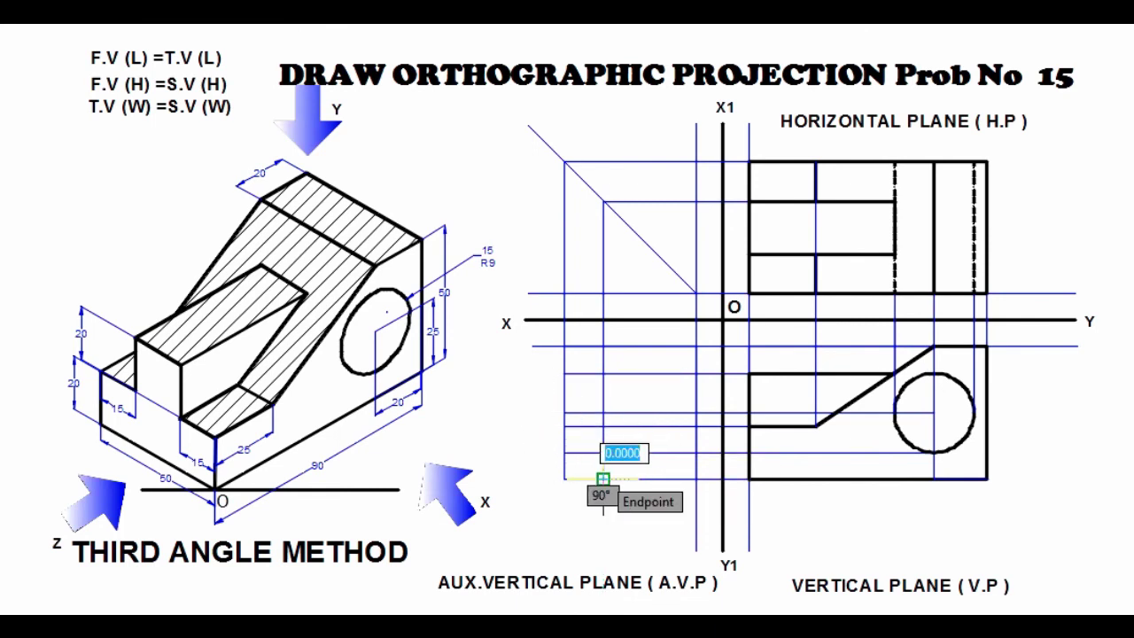
click(602, 478)
key(Return)
- Draw the slot-edge projector with 20, 15, 35 and 10 unit segments, extended down to the bottom edge
key(l)
key(Return)
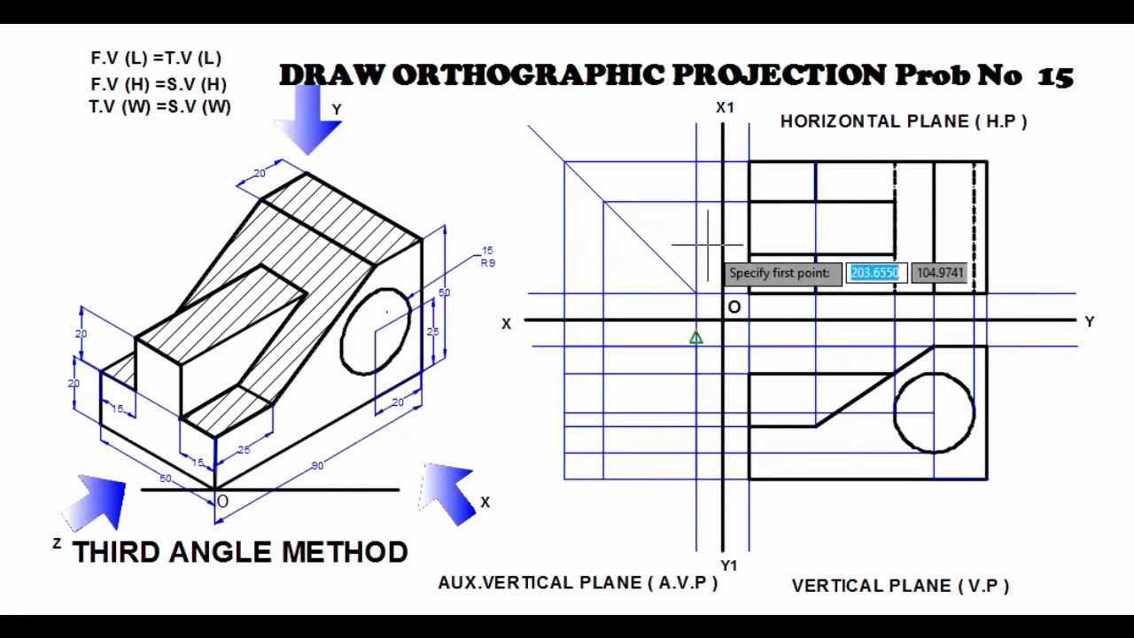
click(748, 254)
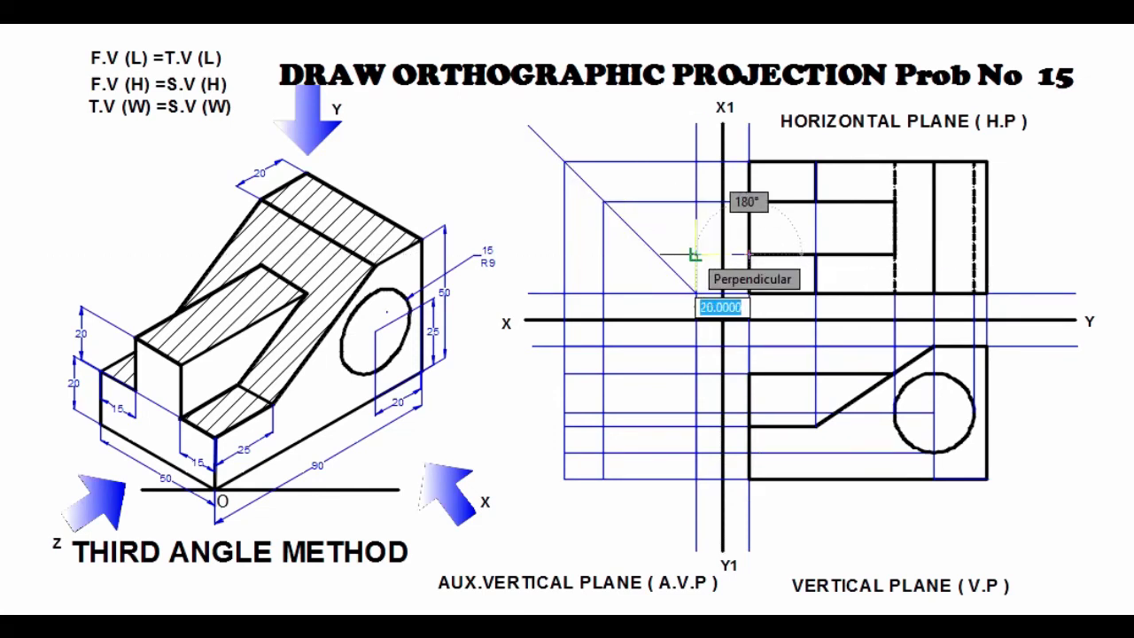
click(695, 254)
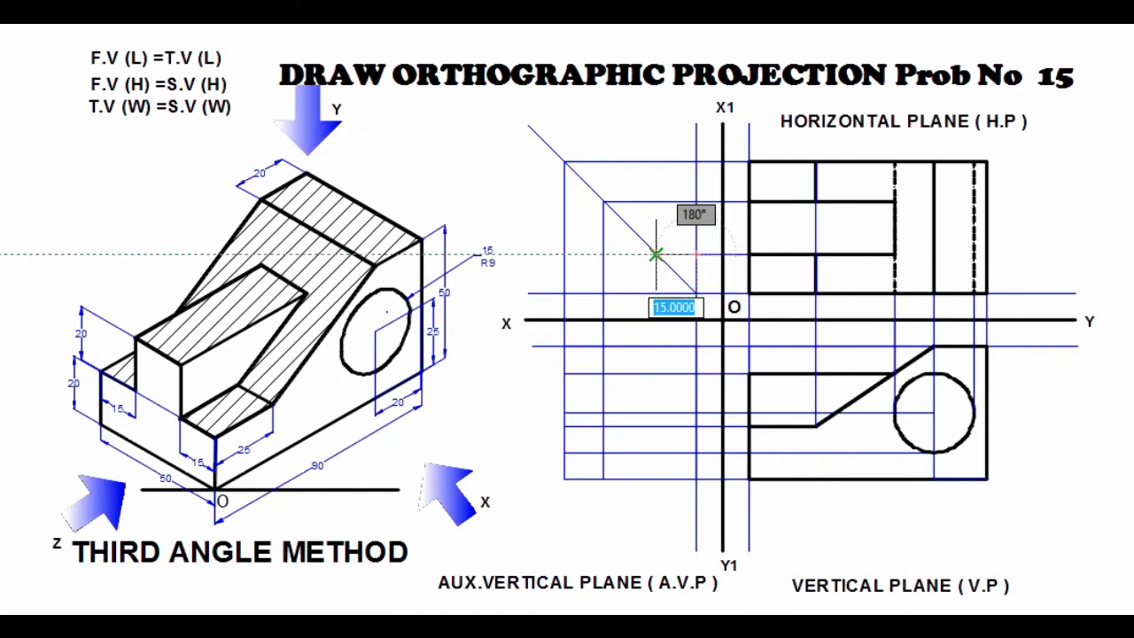
click(655, 254)
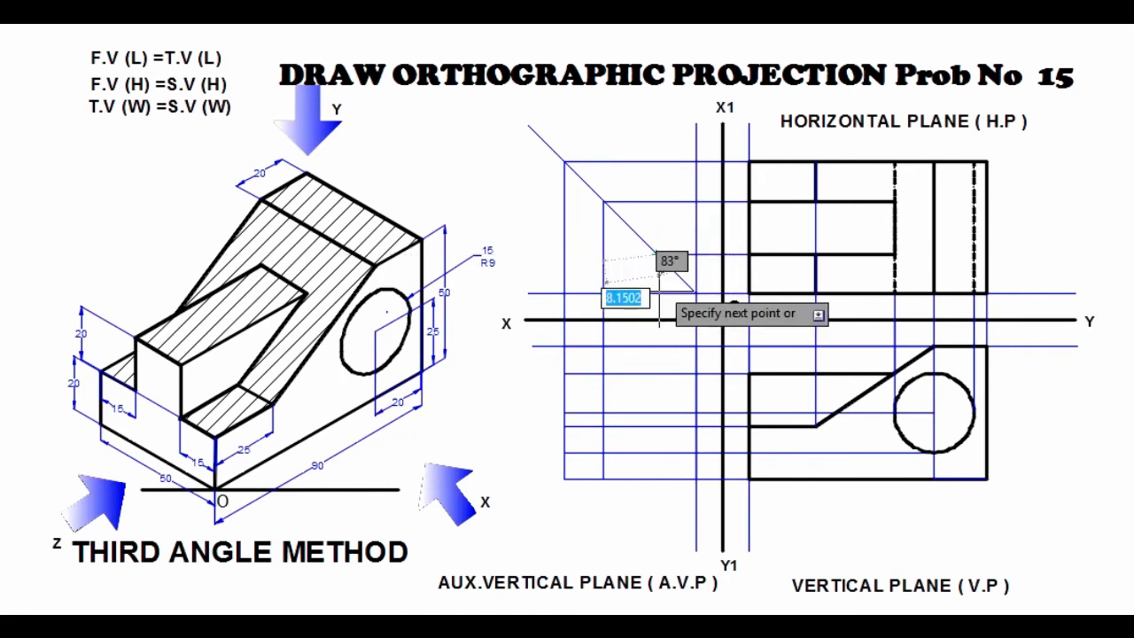
click(656, 345)
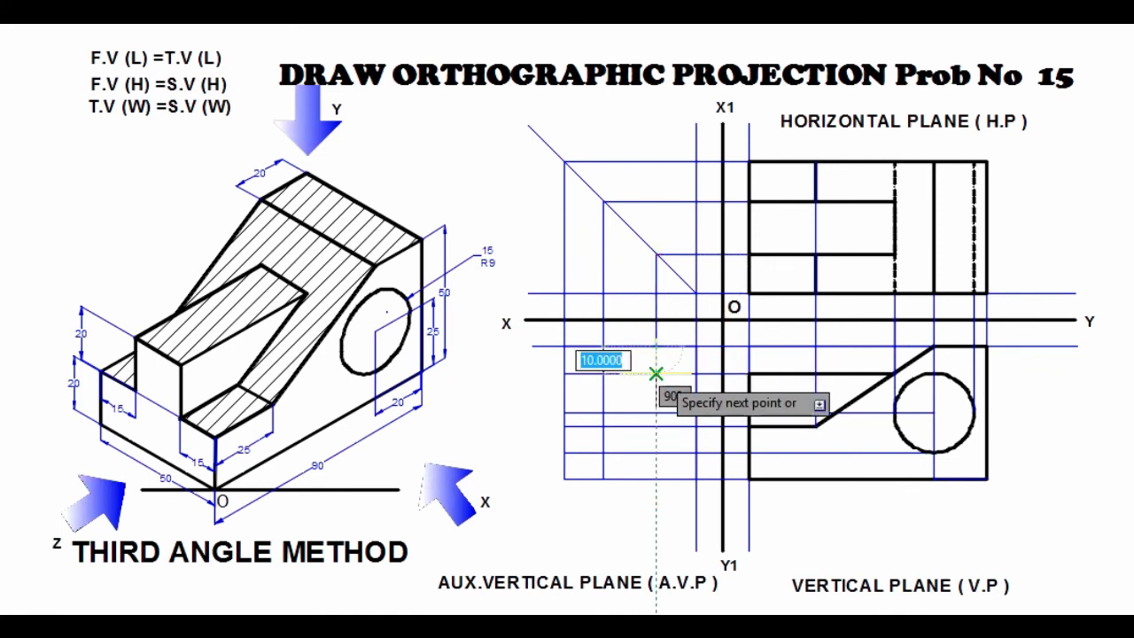
click(656, 373)
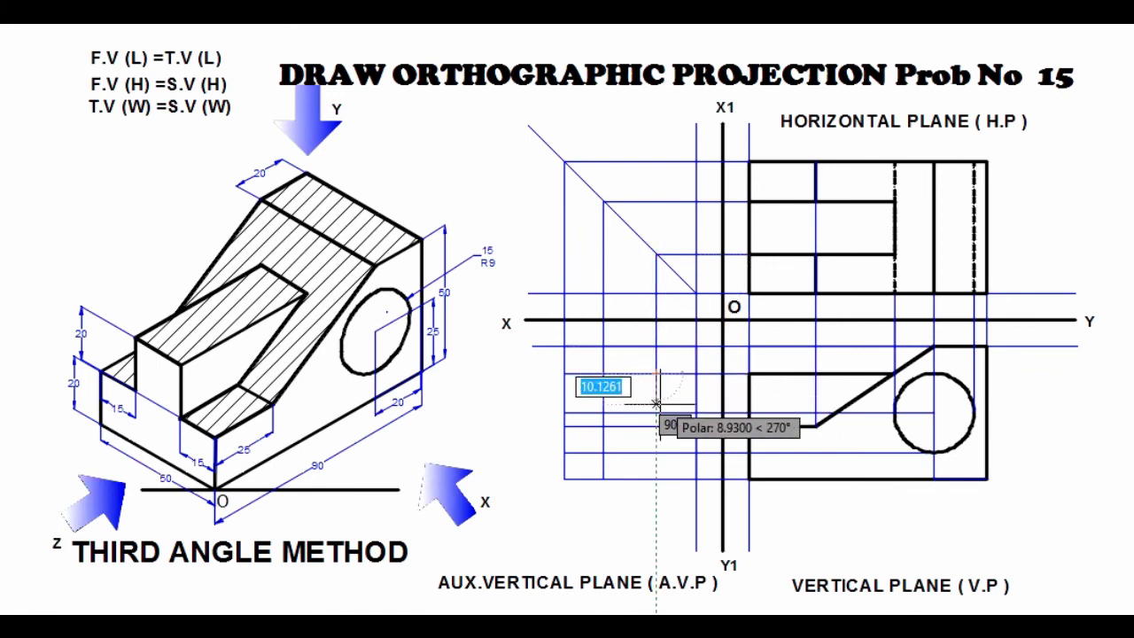
click(655, 453)
key(Return)
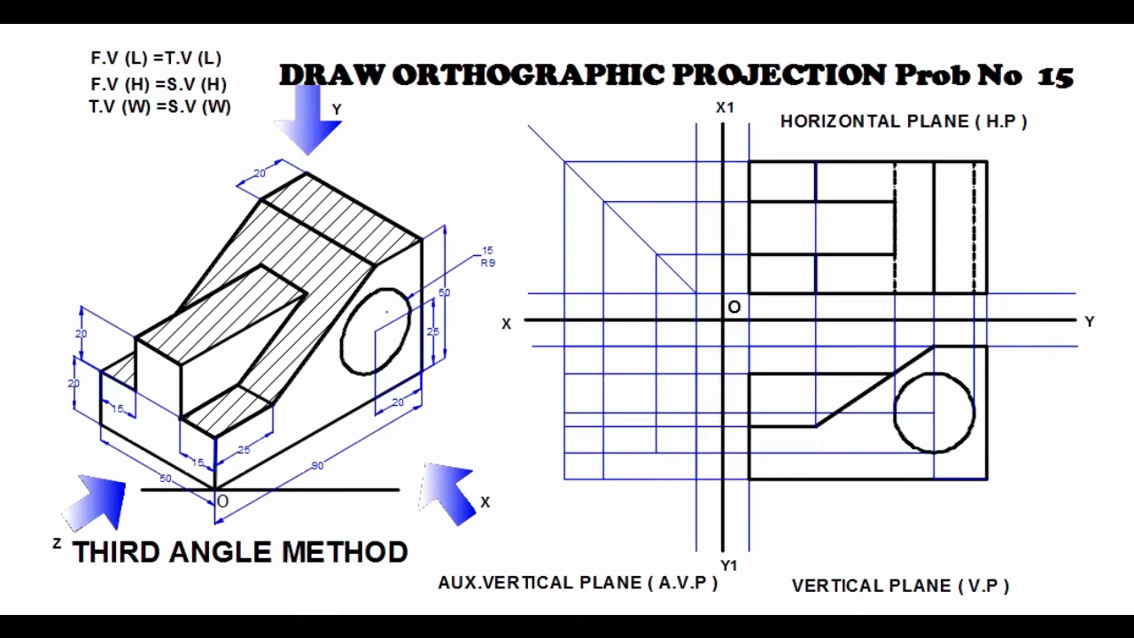
key(Return)
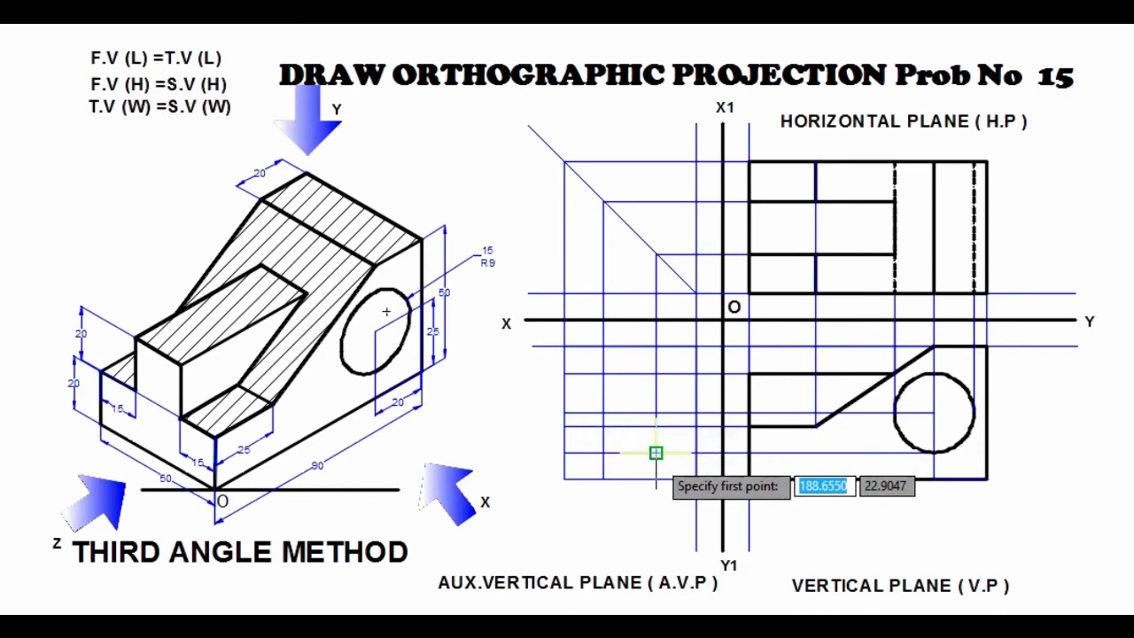
click(655, 452)
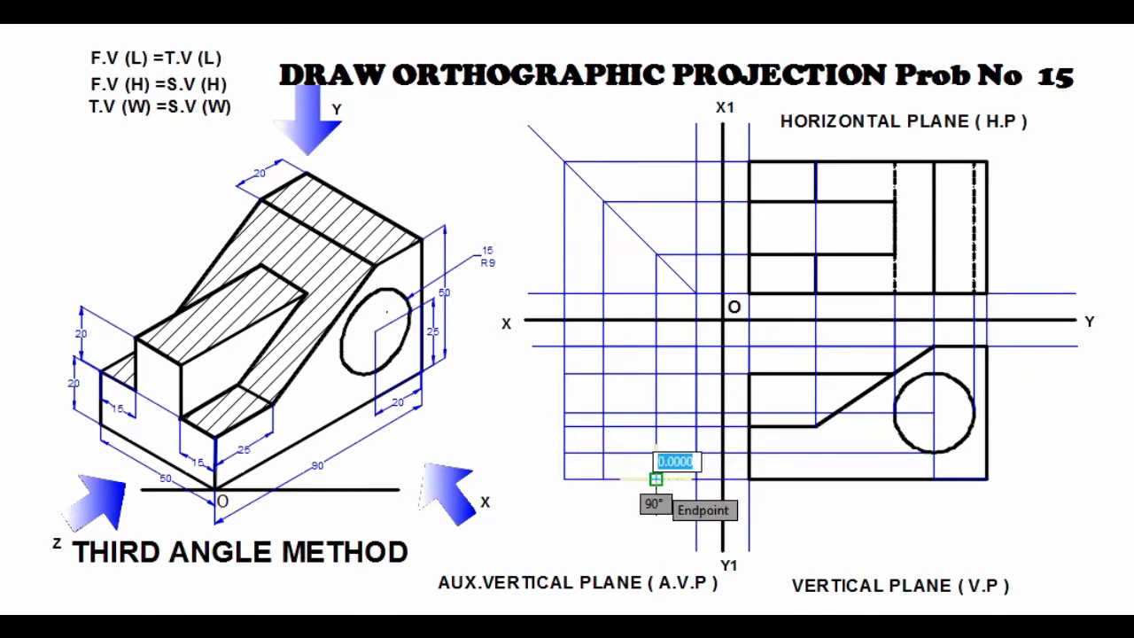
click(653, 479)
key(Return)
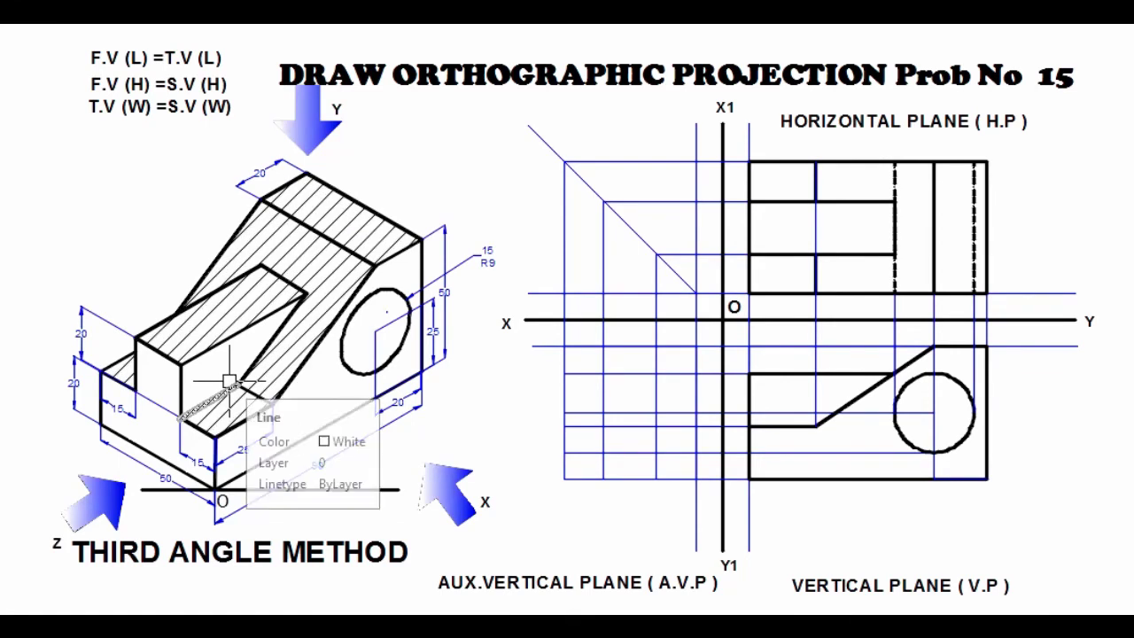
- Select the hatching on the isometric block, then deselect it
click(241, 302)
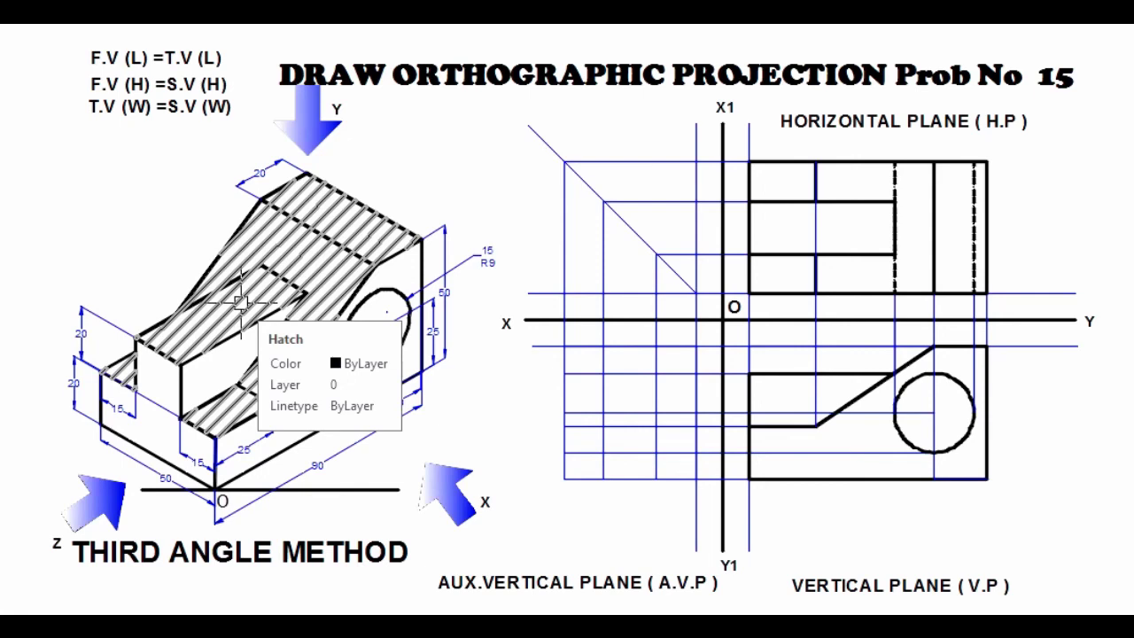
key(Escape)
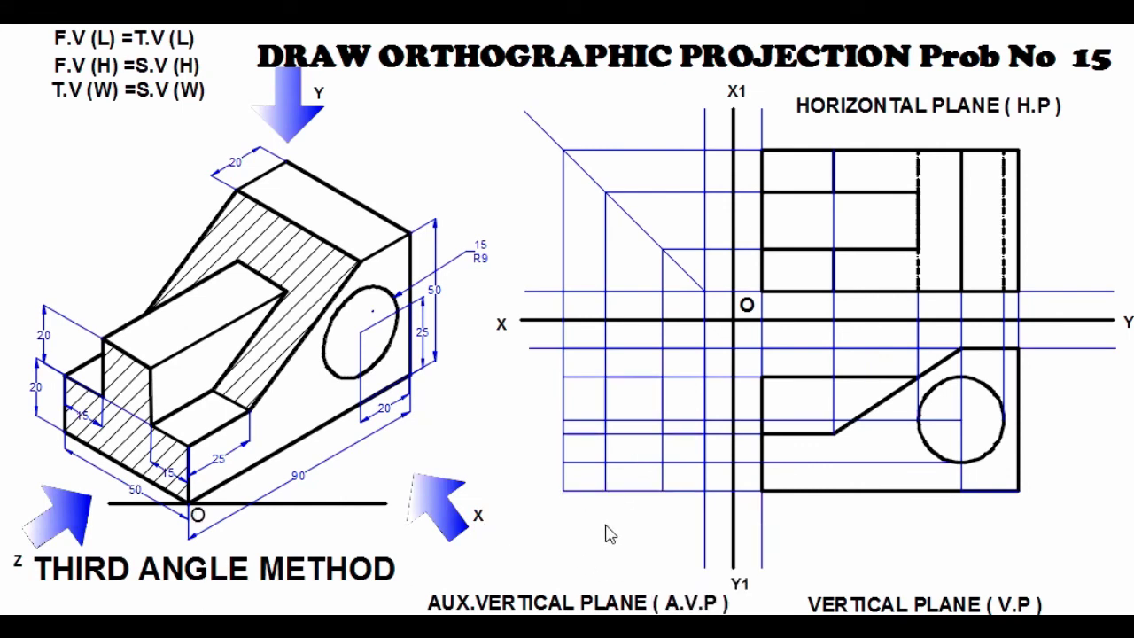
- Give the side view's bottom, left, top and right edges a heavier lineweight and black colour
click(634, 490)
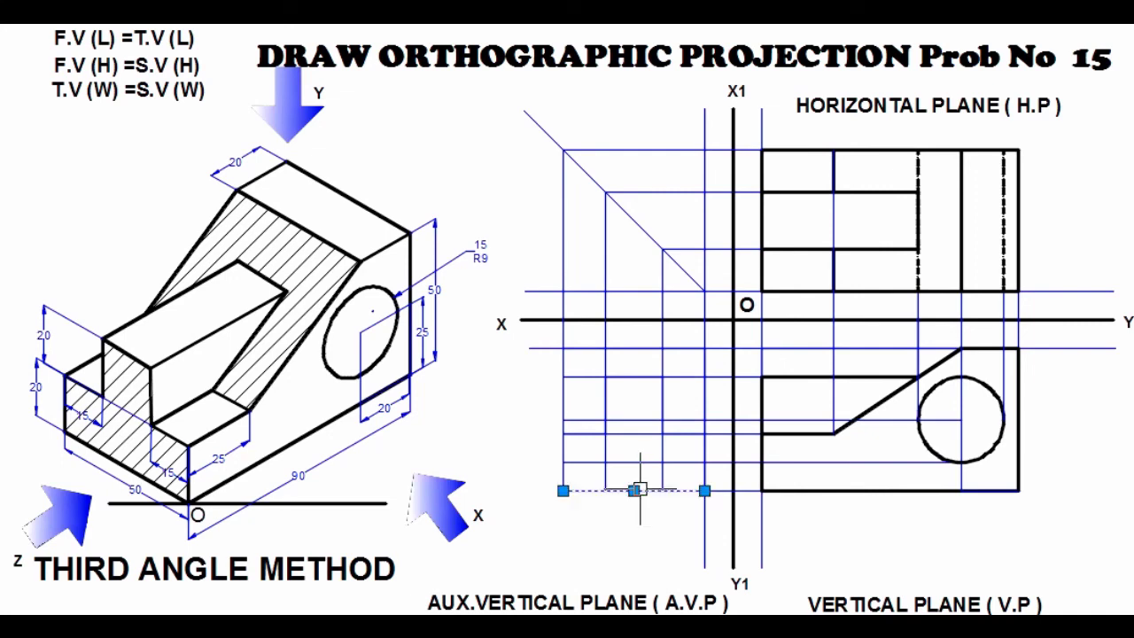
click(563, 454)
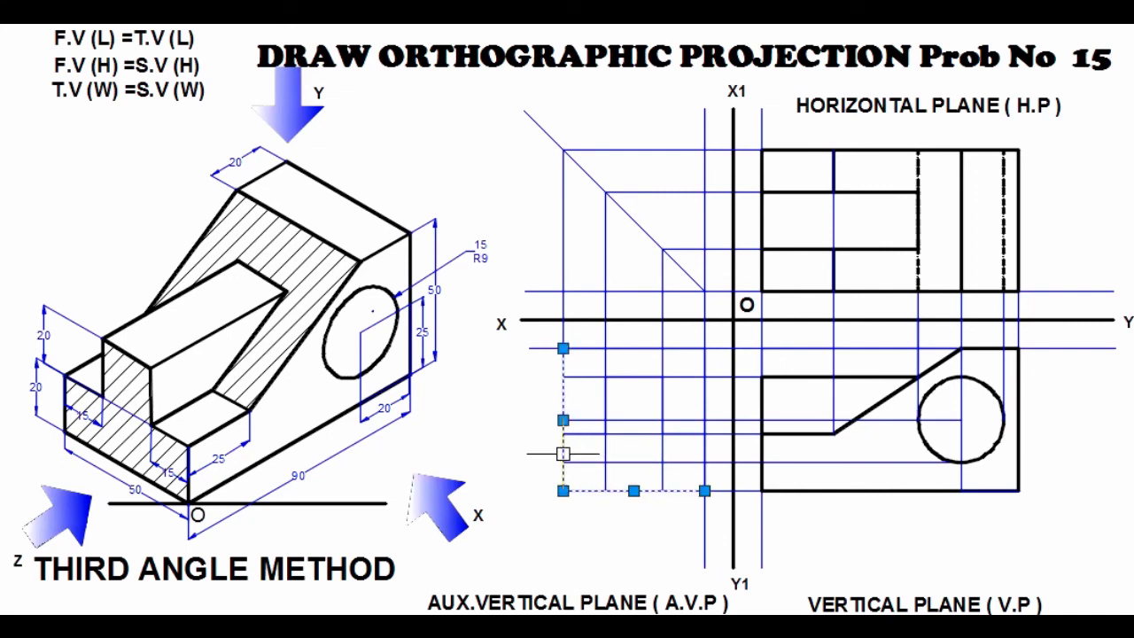
click(589, 348)
click(705, 406)
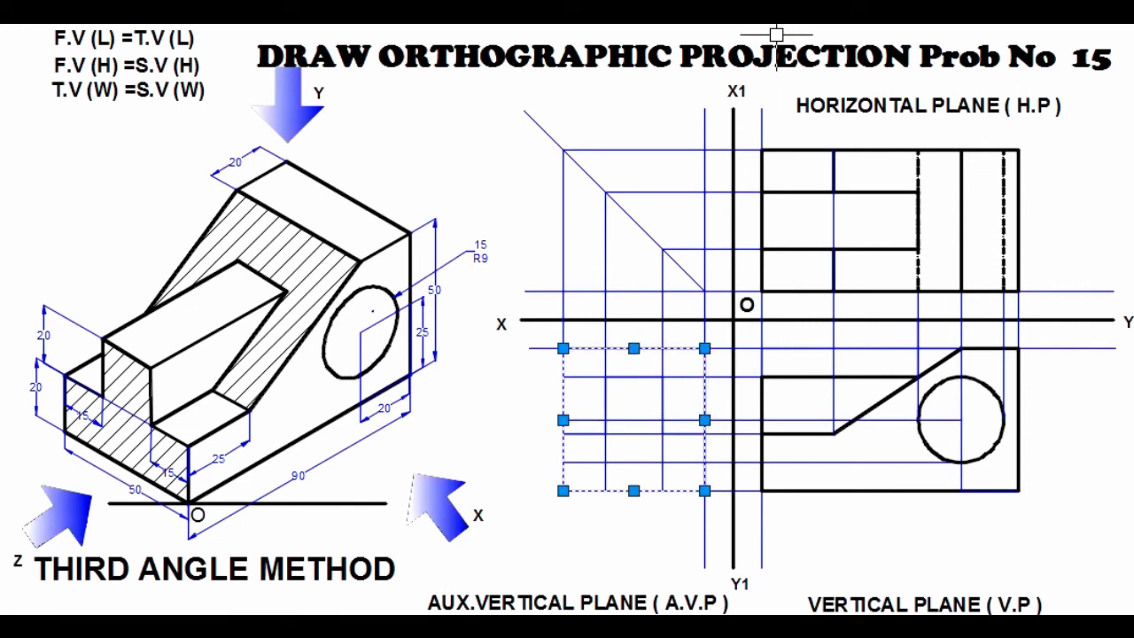
click(925, 16)
click(924, 162)
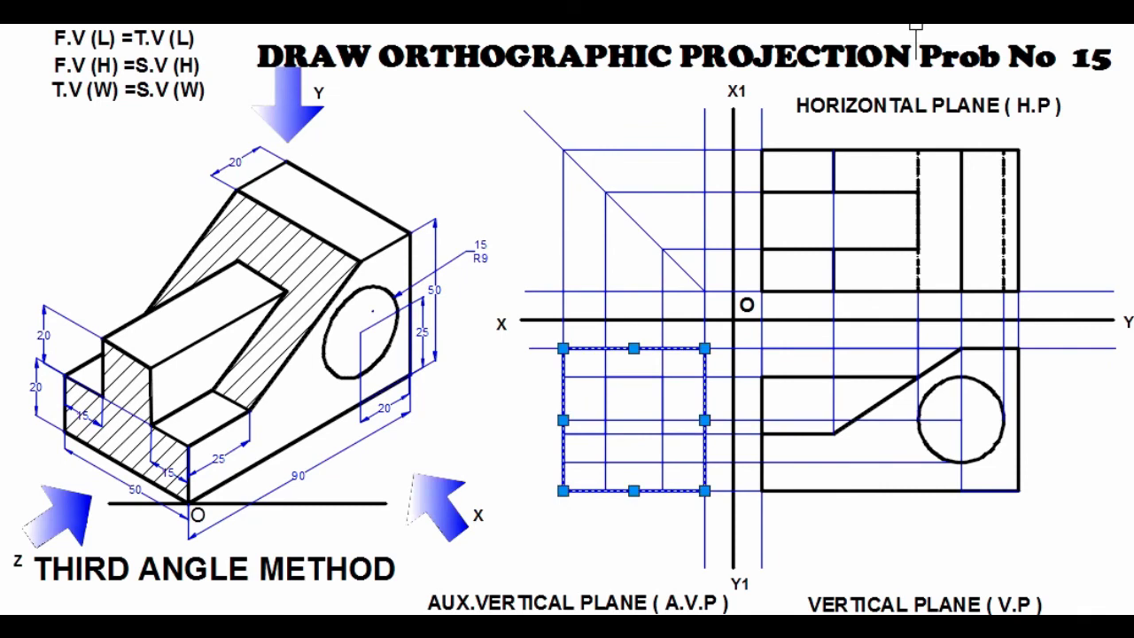
click(957, 14)
click(1028, 116)
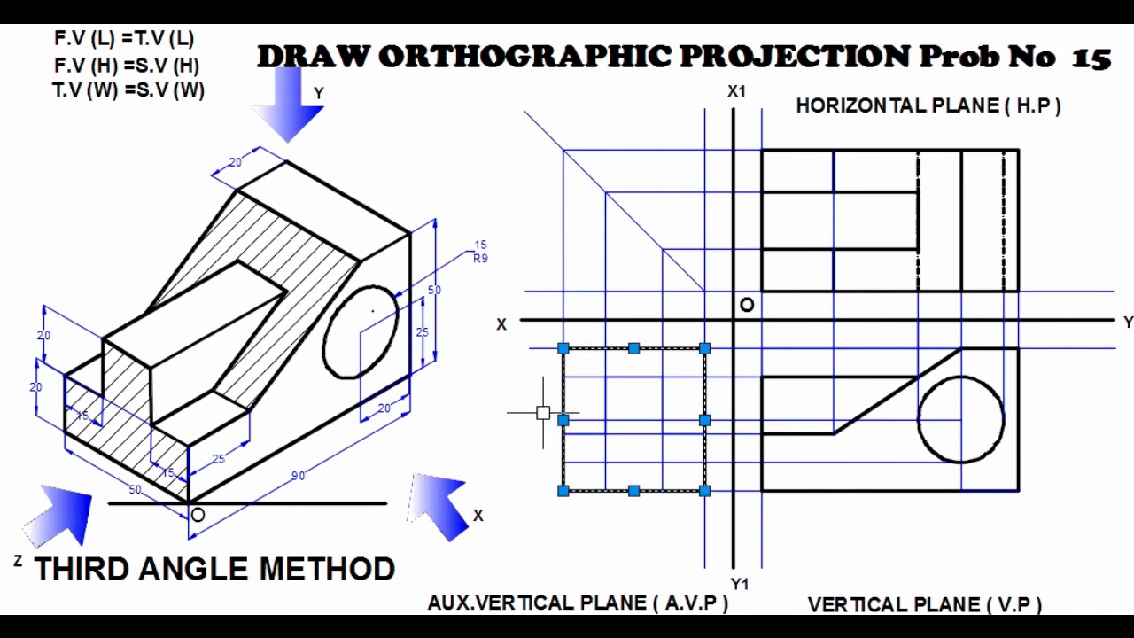
key(Escape)
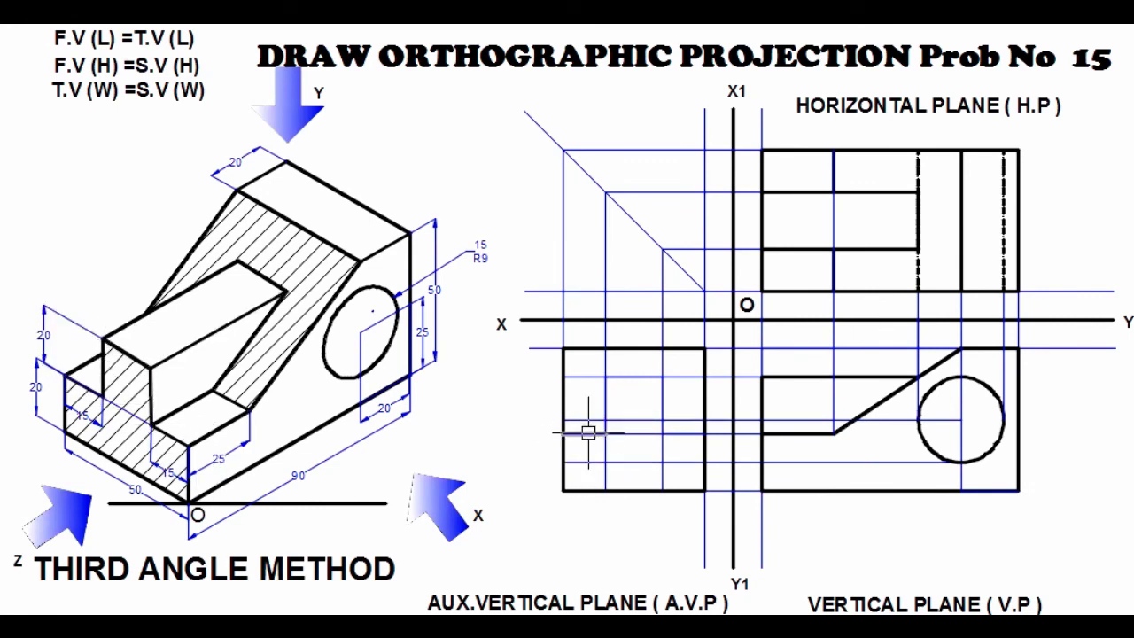
- Set the notch's three sides and both ledge lines to 0.30 mm lineweight in black
click(589, 433)
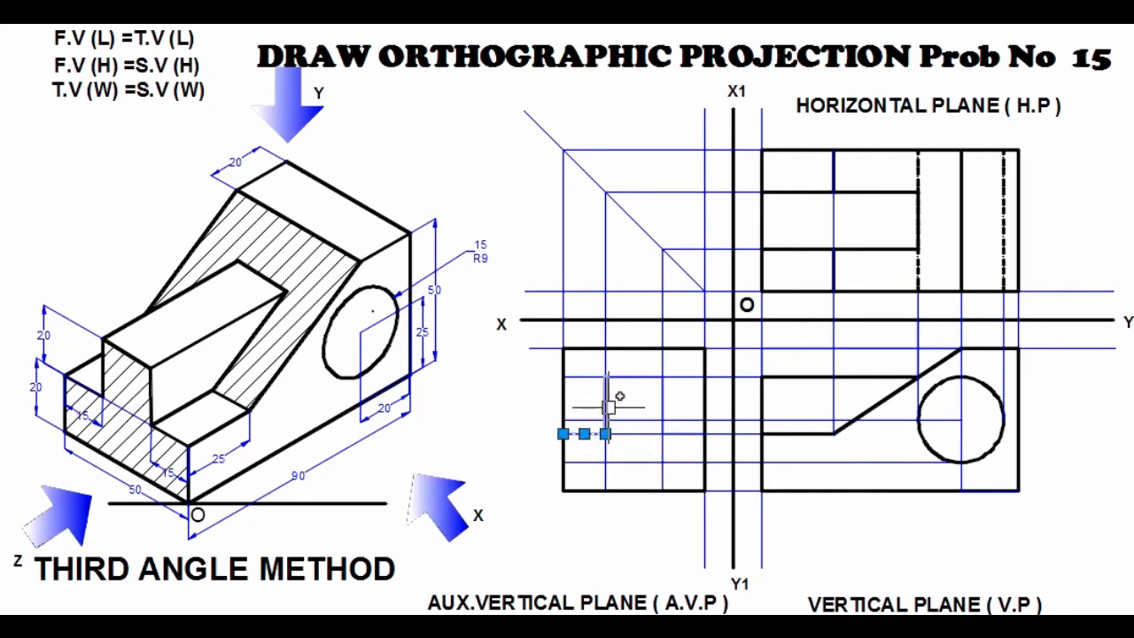
click(605, 405)
click(634, 377)
click(663, 405)
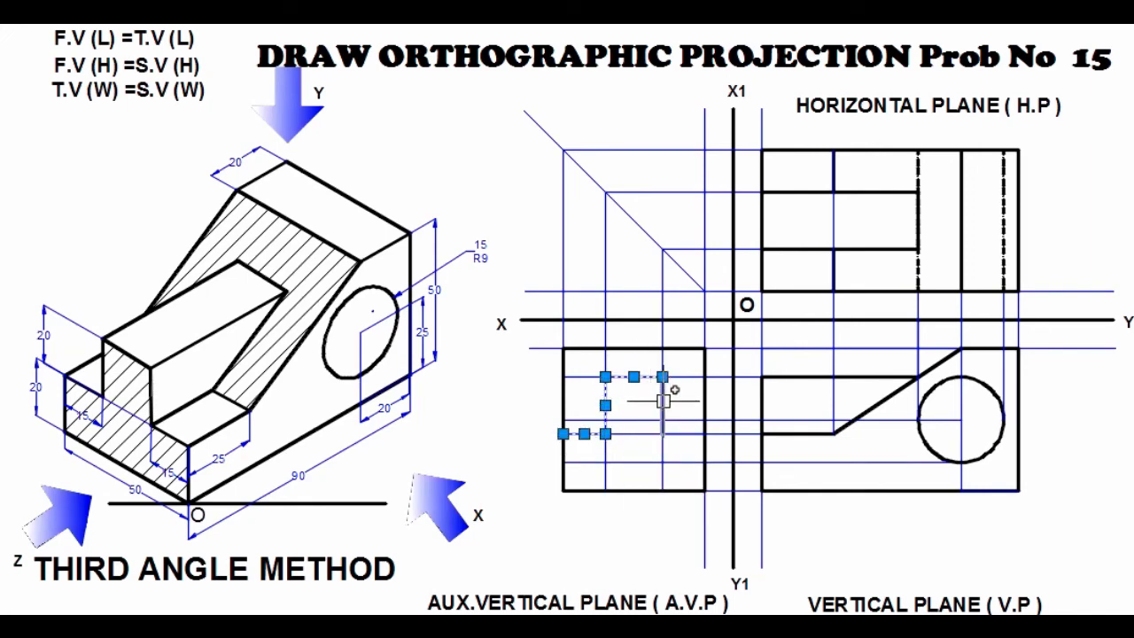
click(683, 432)
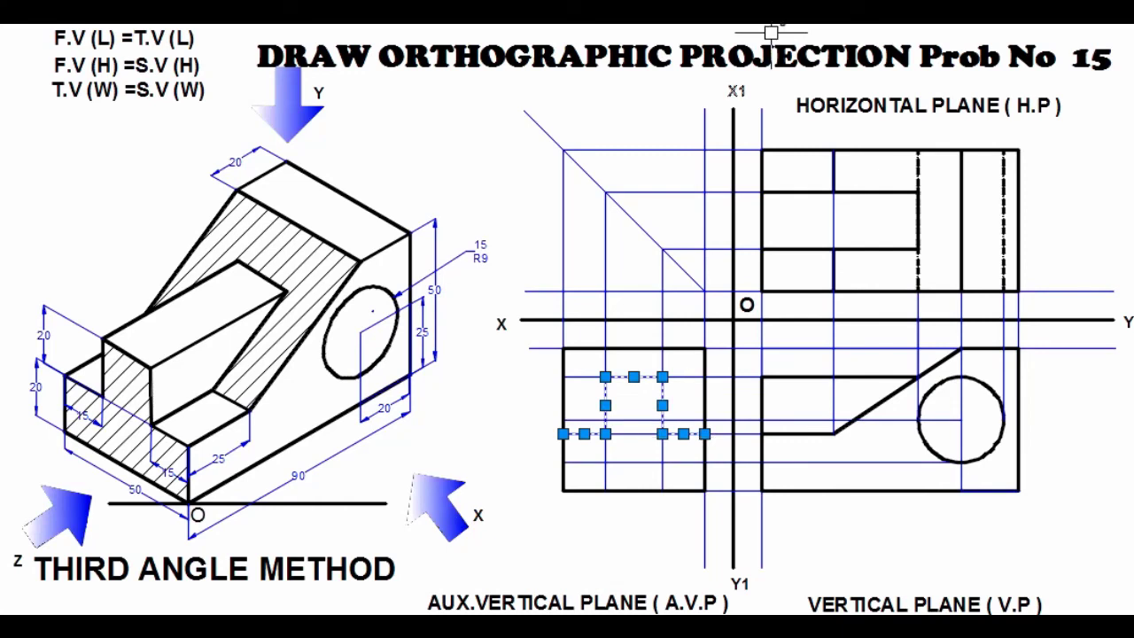
click(922, 26)
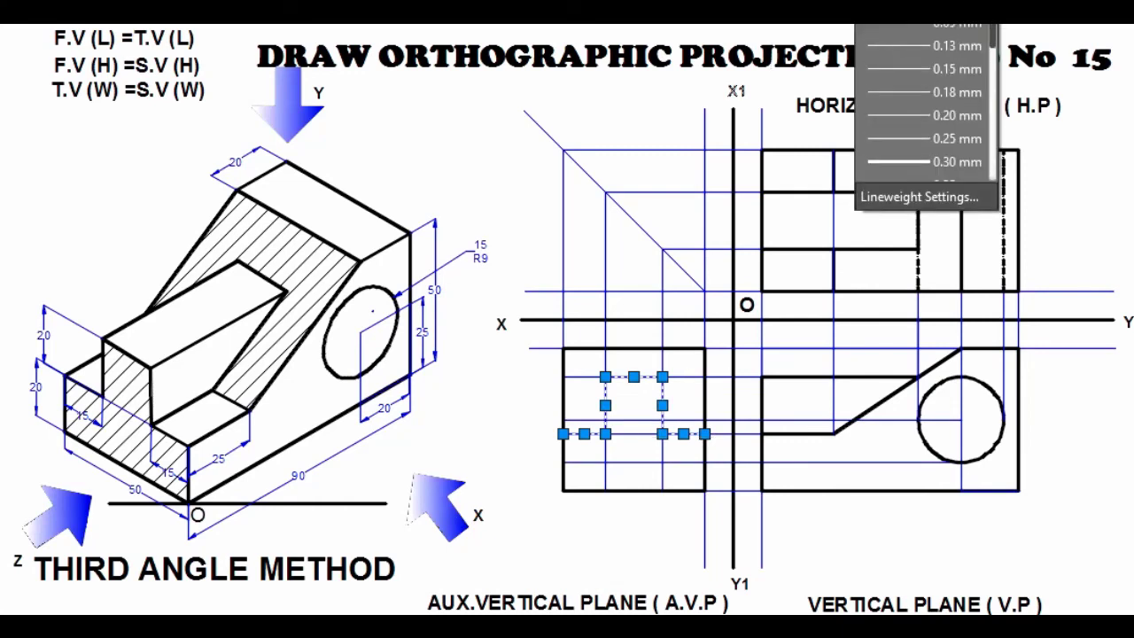
click(930, 164)
click(925, 29)
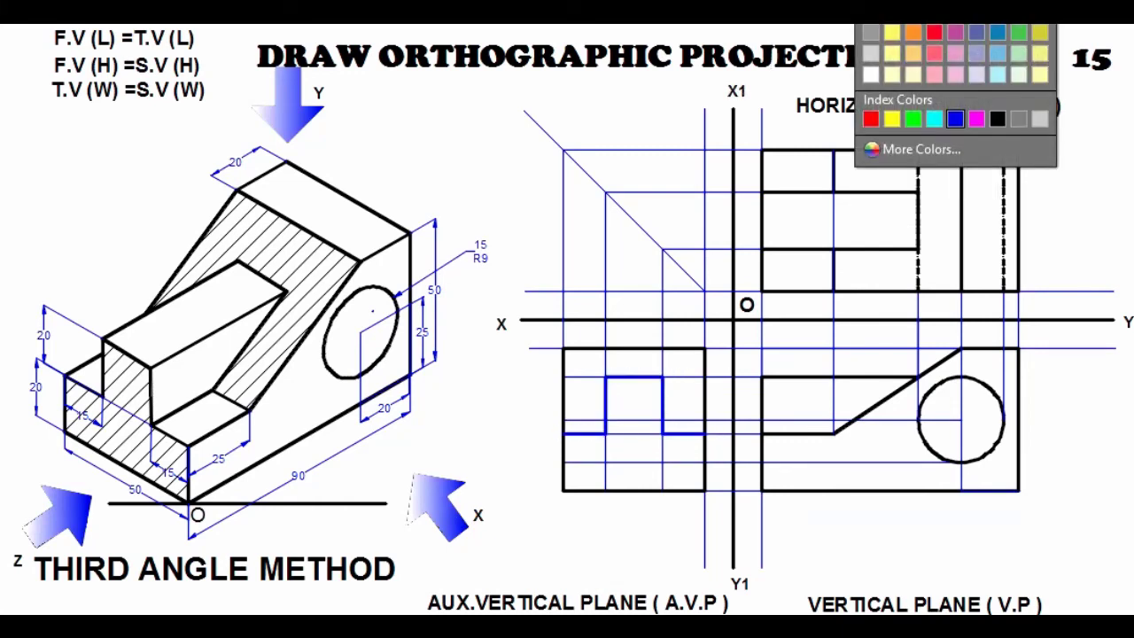
click(985, 116)
key(Escape)
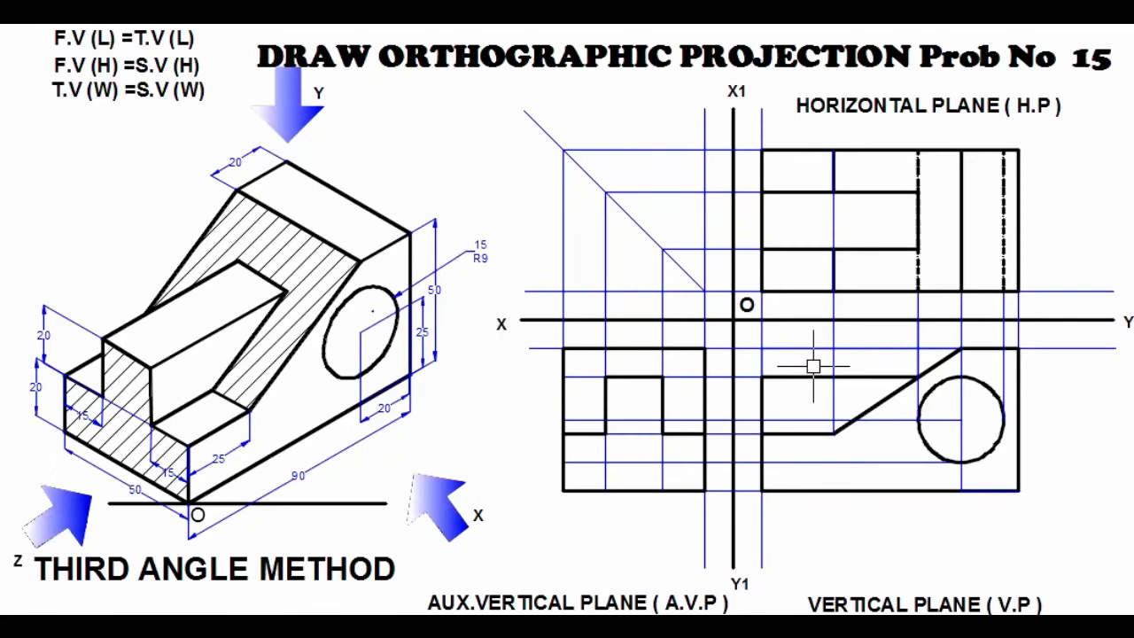
- Give the side view's upper and lower hidden edges a dashed linetype, heavier lineweight and black colour
click(580, 378)
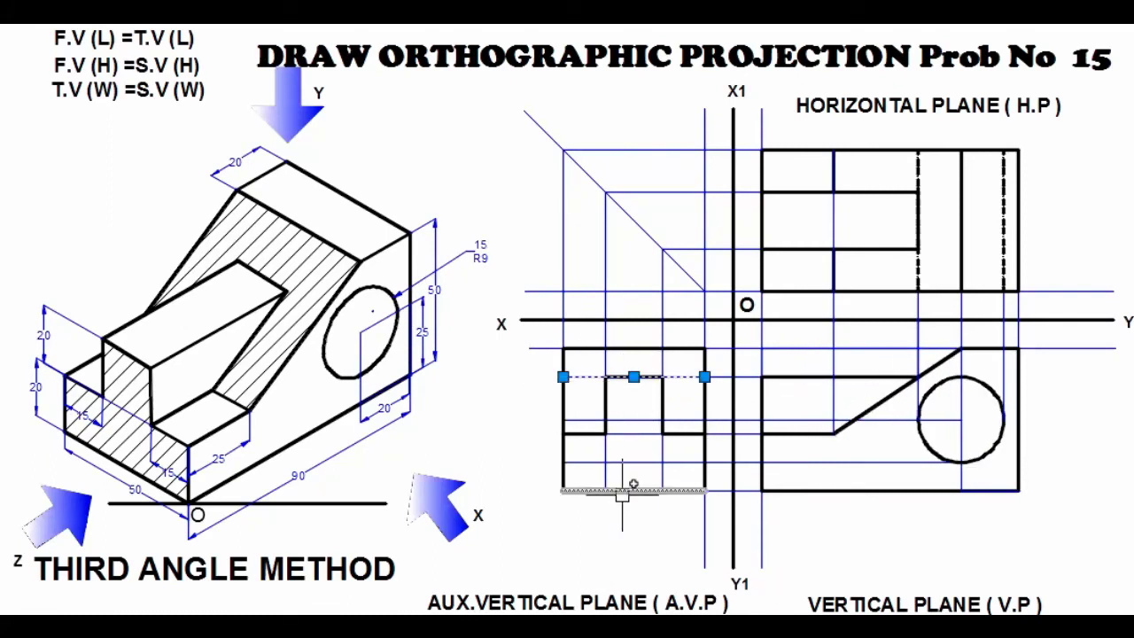
click(632, 461)
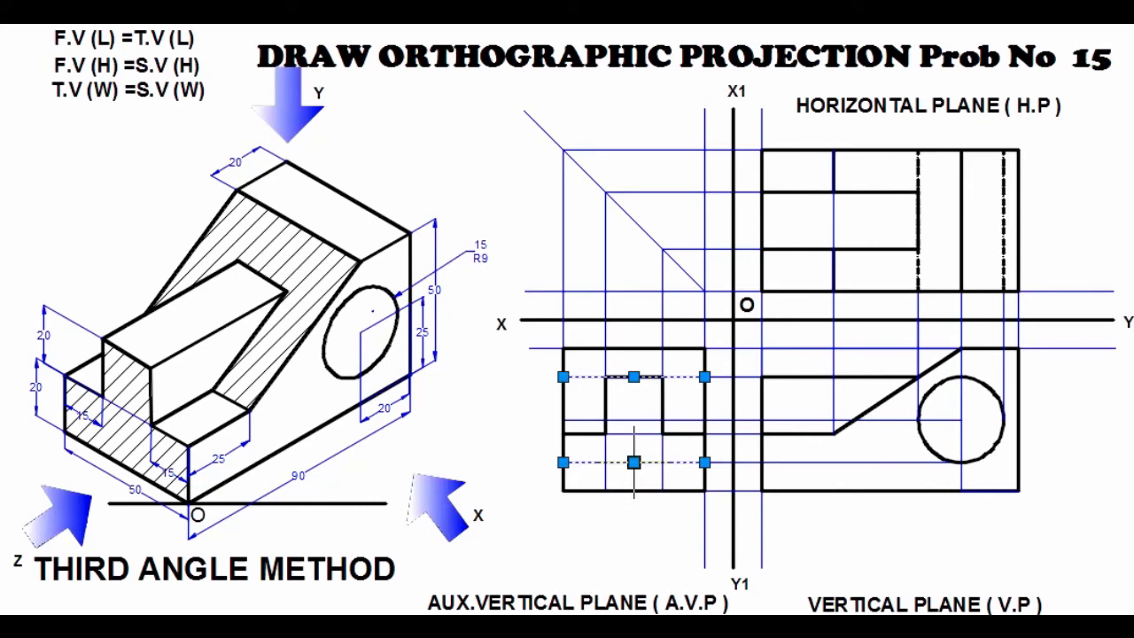
click(913, 25)
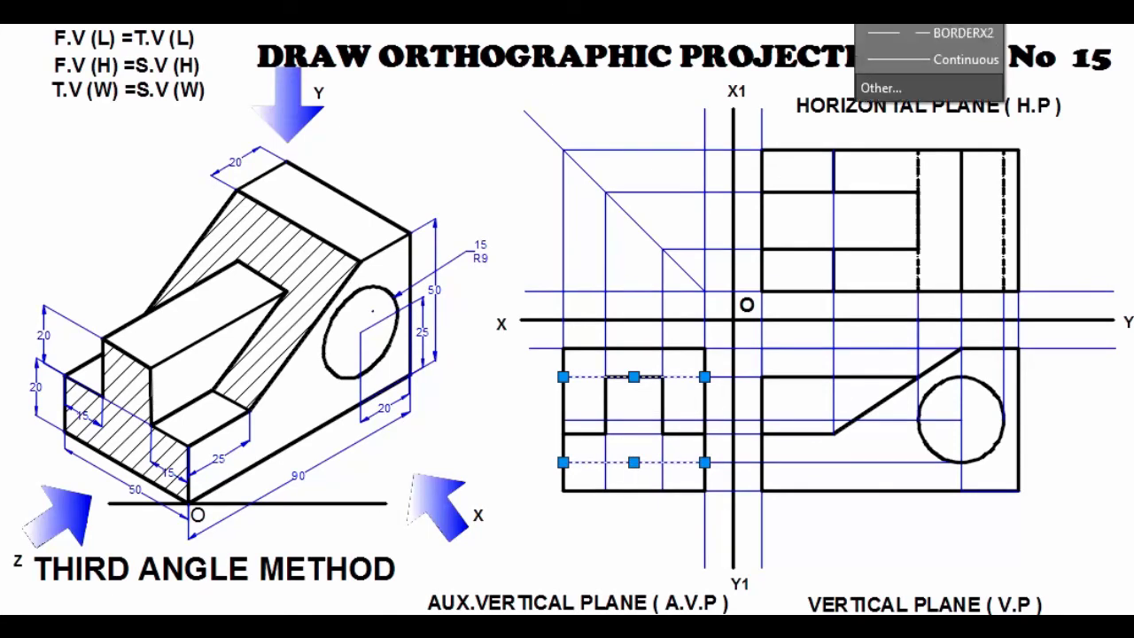
click(931, 33)
click(921, 25)
click(921, 162)
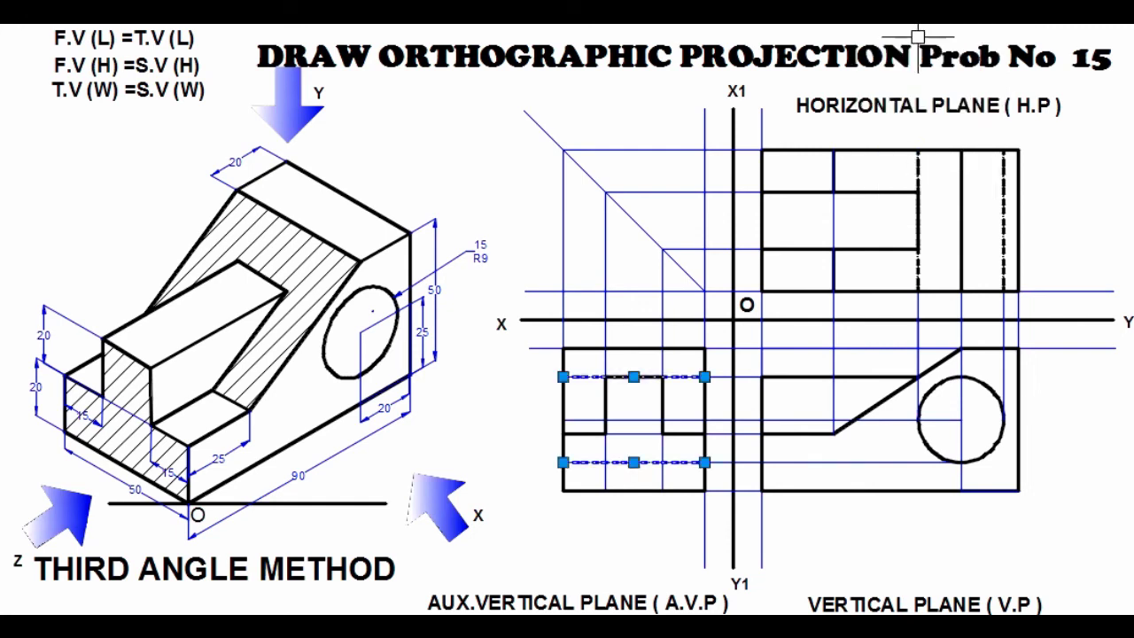
click(957, 16)
click(870, 116)
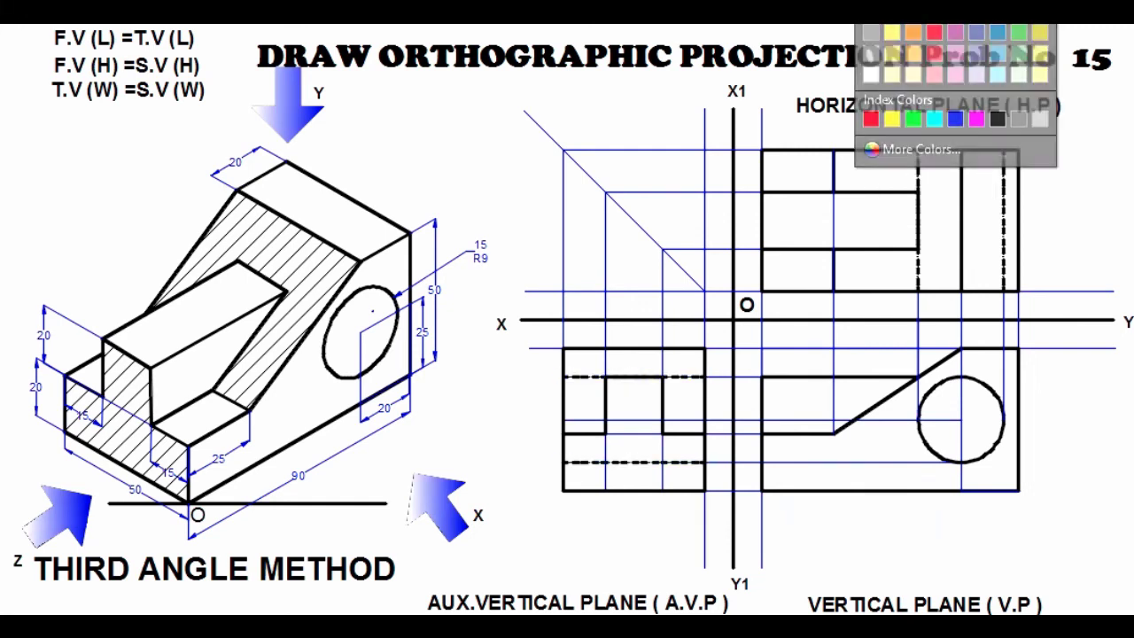
key(Escape)
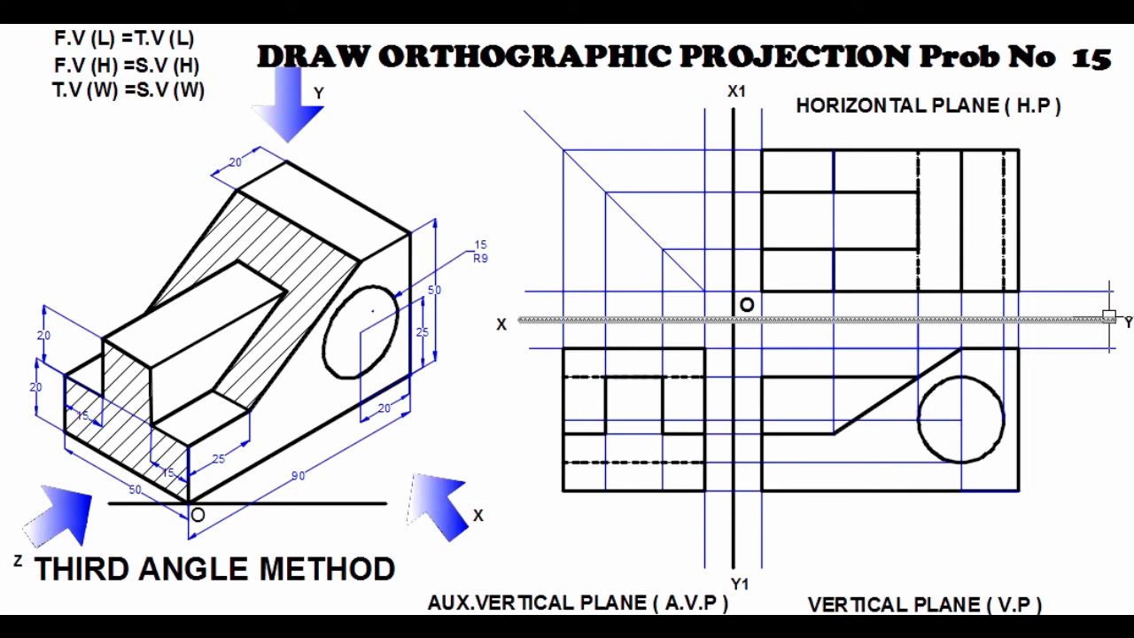